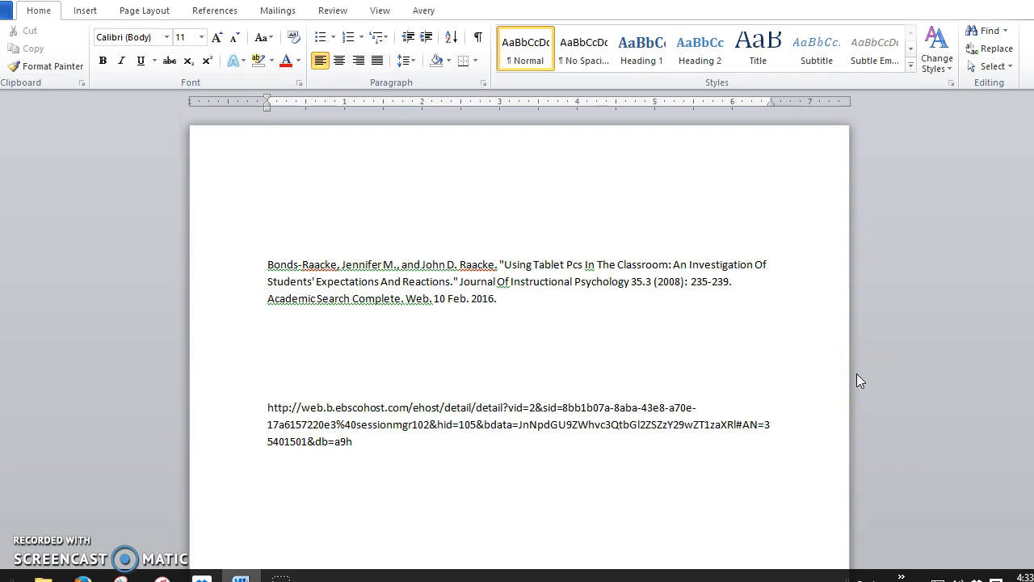
# Review the collected citations and their source URLs throughout the document.
pyautogui.click(986, 263)
pyautogui.moveTo(554, 296); pyautogui.dragTo(267, 267)
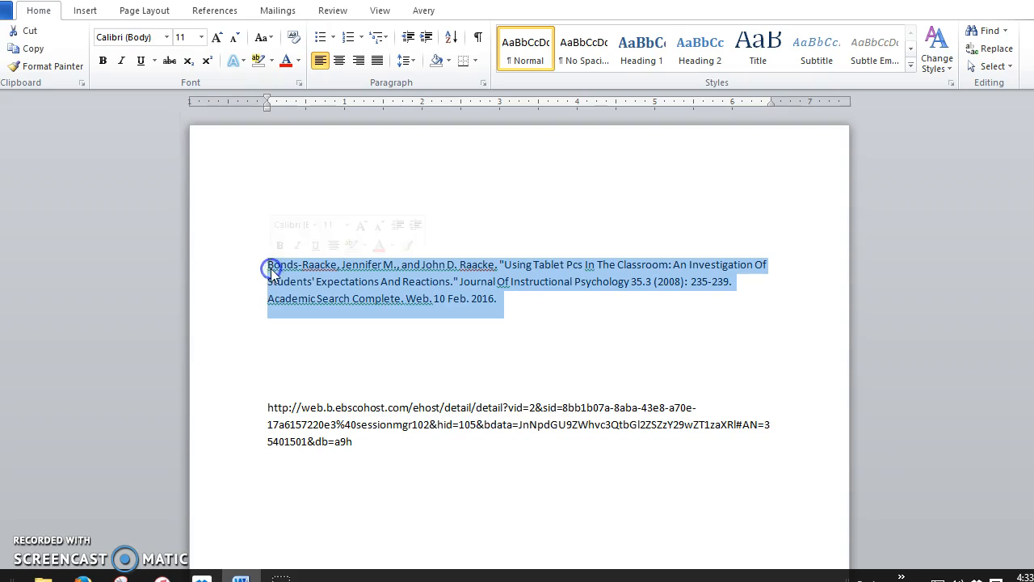
pyautogui.click(605, 327)
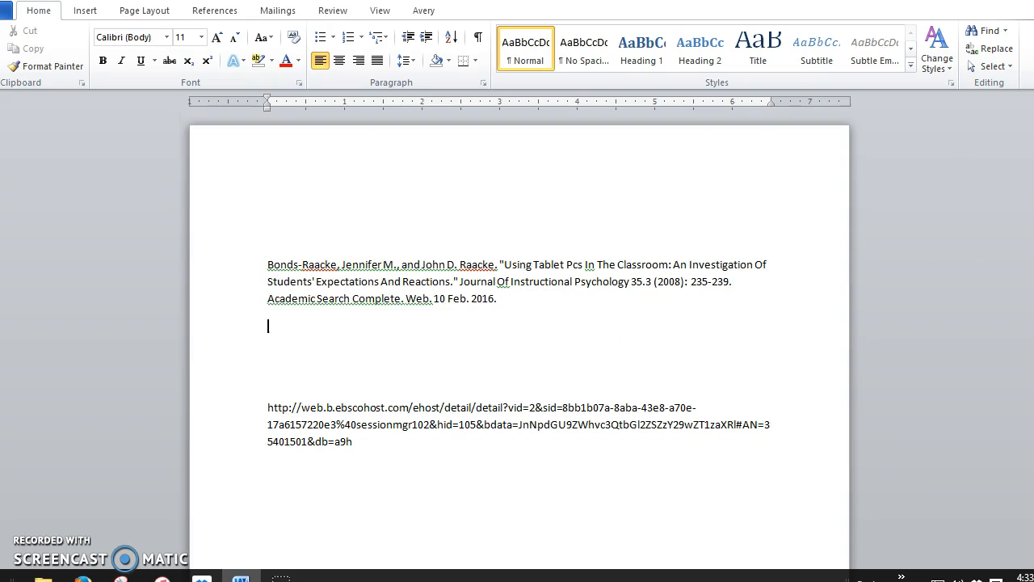
pyautogui.scroll(-3, 517, 348)
pyautogui.click(395, 293)
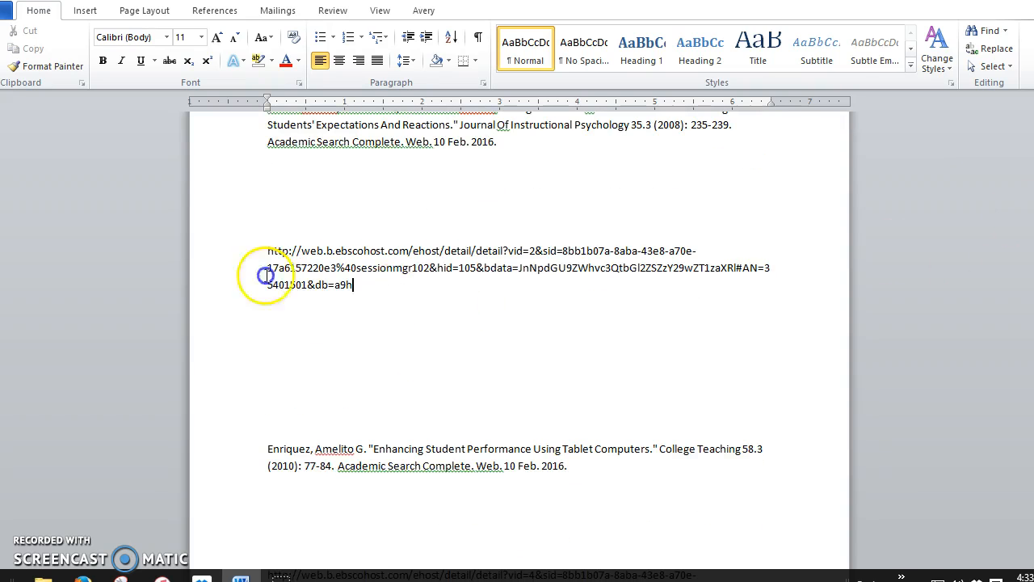
pyautogui.moveTo(212, 276); pyautogui.dragTo(213, 252)
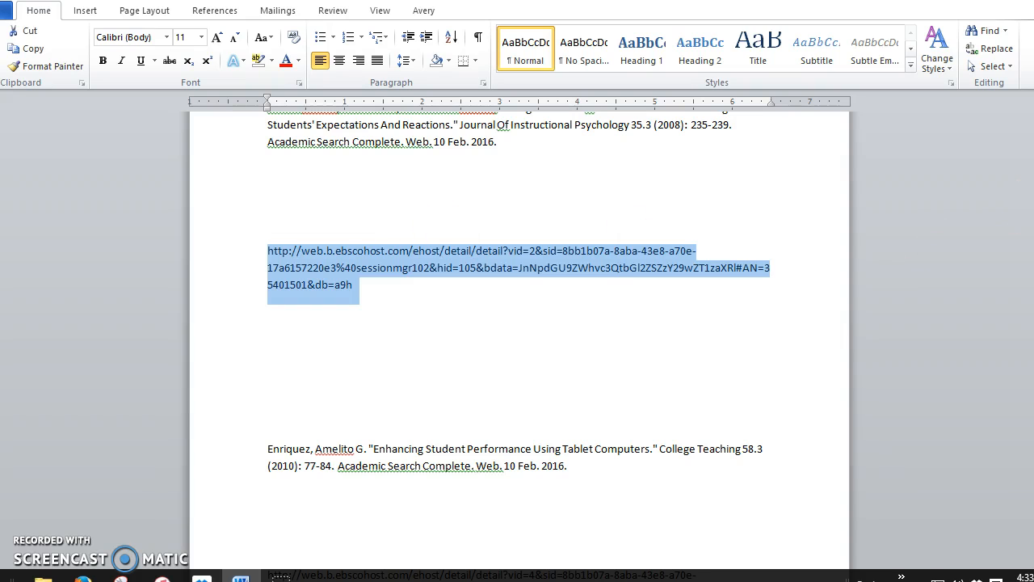
pyautogui.scroll(-14, 1019, 393)
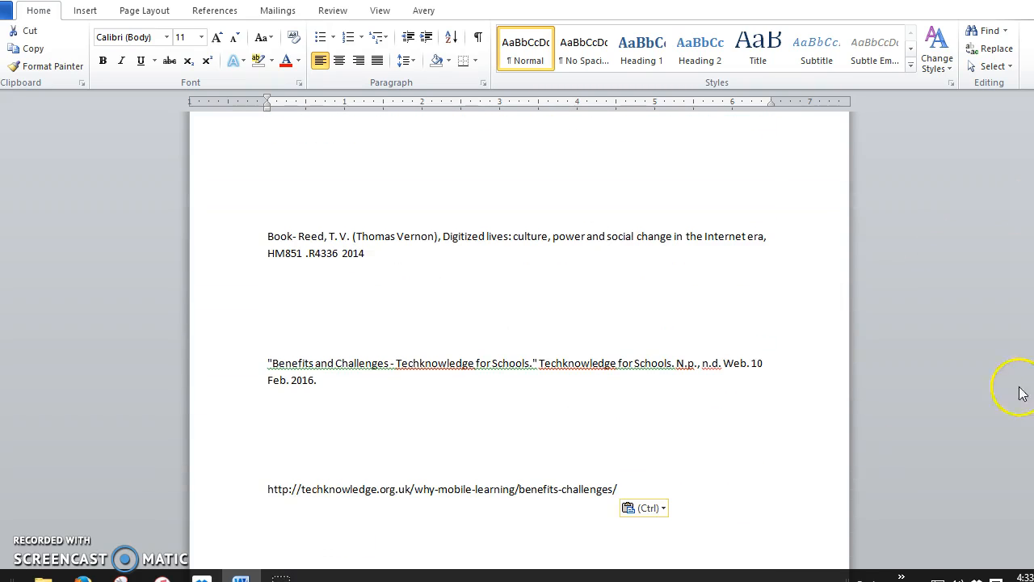
pyautogui.moveTo(395, 250); pyautogui.dragTo(364, 251)
pyautogui.click(276, 252)
pyautogui.click(409, 276)
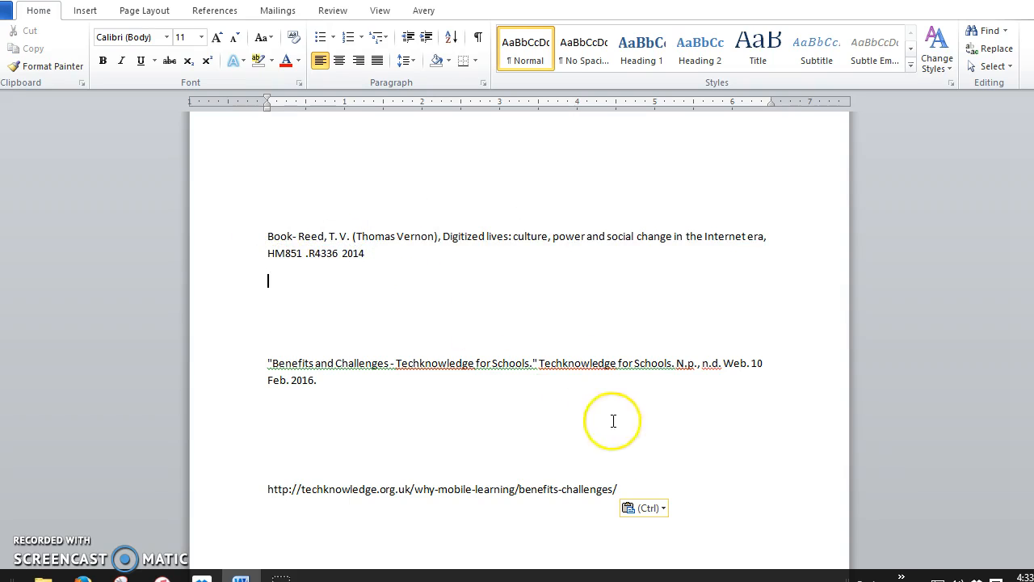
pyautogui.moveTo(1033, 348); pyautogui.dragTo(1033, 352)
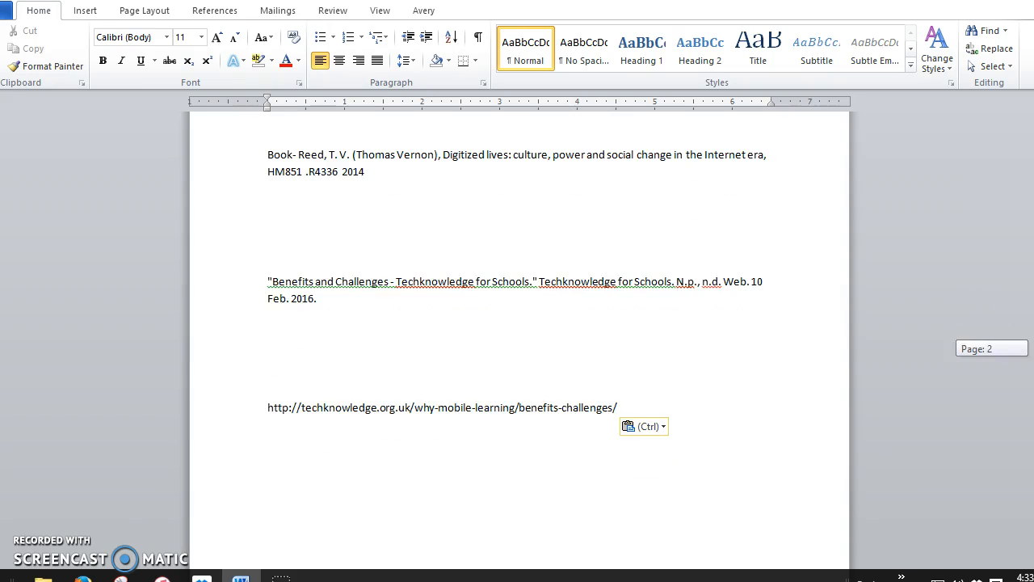
pyautogui.moveTo(360, 306); pyautogui.dragTo(230, 285)
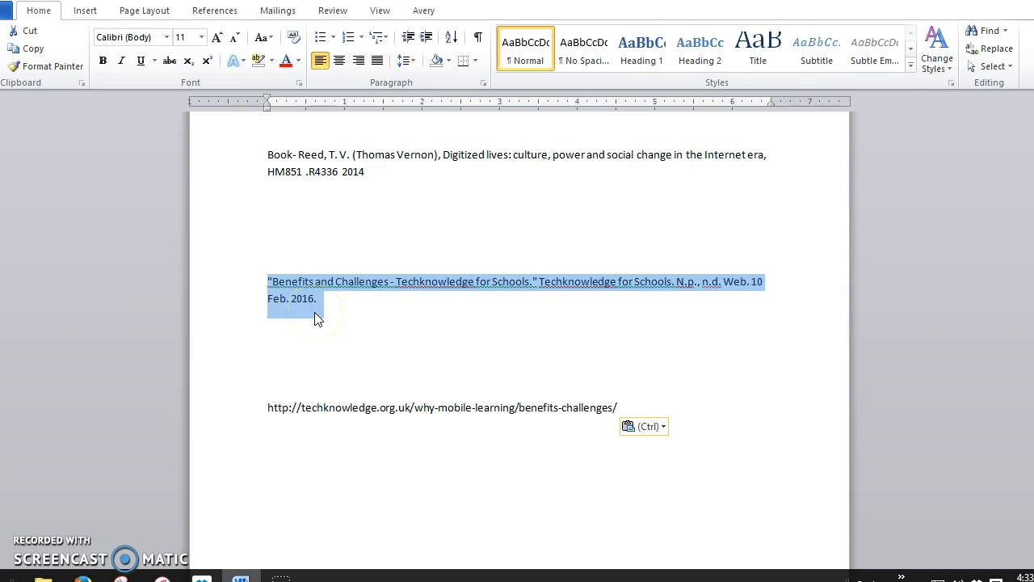
pyautogui.moveTo(667, 395); pyautogui.dragTo(274, 396)
pyautogui.click(305, 372)
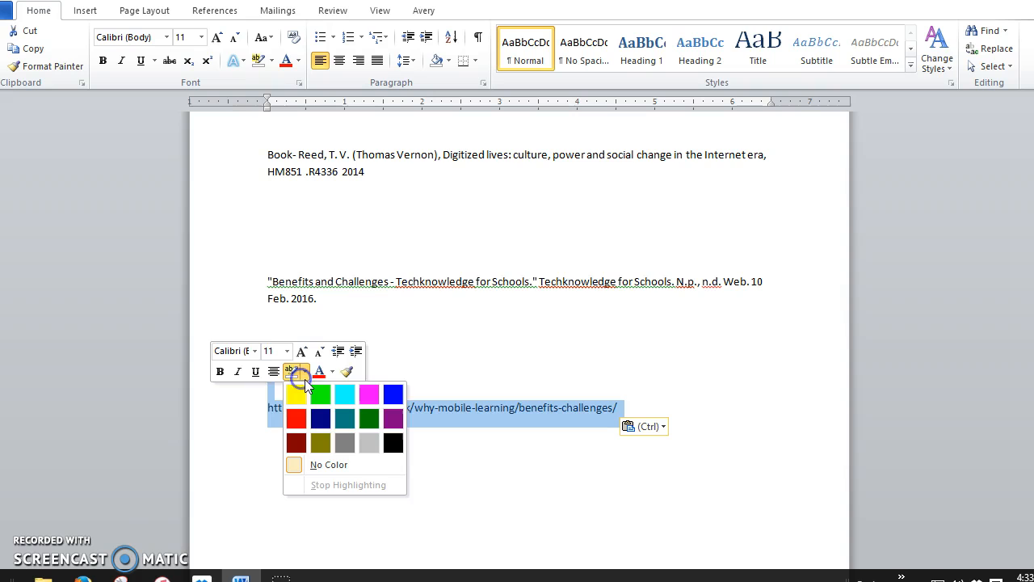
pyautogui.click(573, 344)
pyautogui.click(578, 360)
pyautogui.moveTo(1031, 377); pyautogui.dragTo(1030, 370)
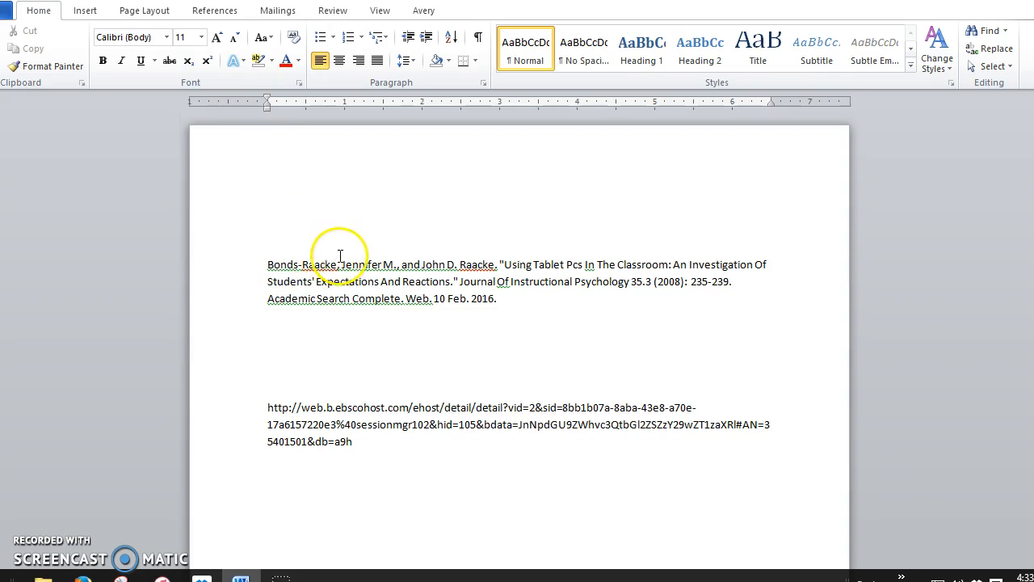
# Delete the source URL and blank lines below the "Using Tablet Pcs In The Classroom" citation.
pyautogui.click(397, 473)
pyautogui.moveTo(1032, 186); pyautogui.dragTo(1033, 198)
pyautogui.moveTo(380, 436); pyautogui.dragTo(270, 193)
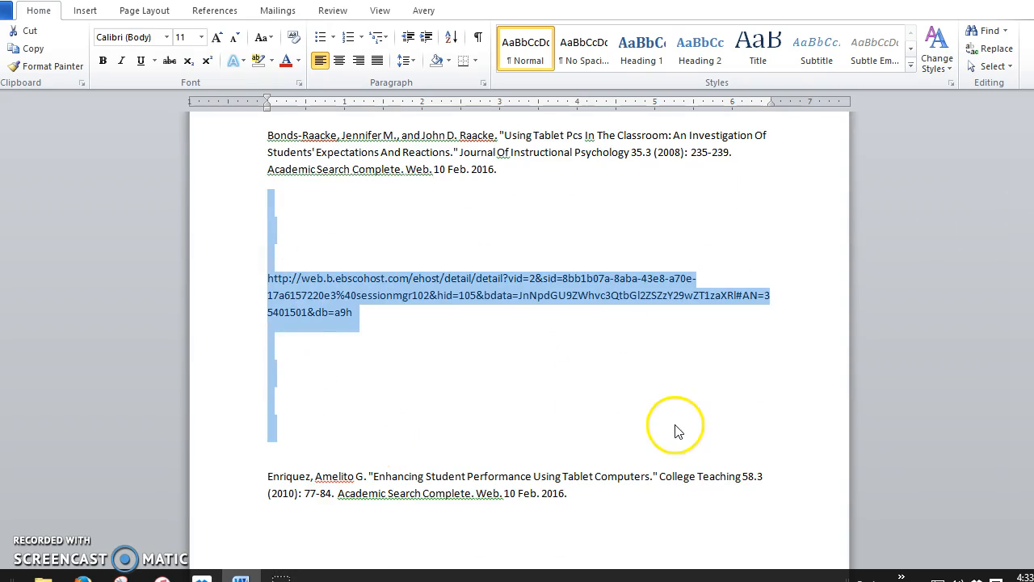
pyautogui.press('Delete')
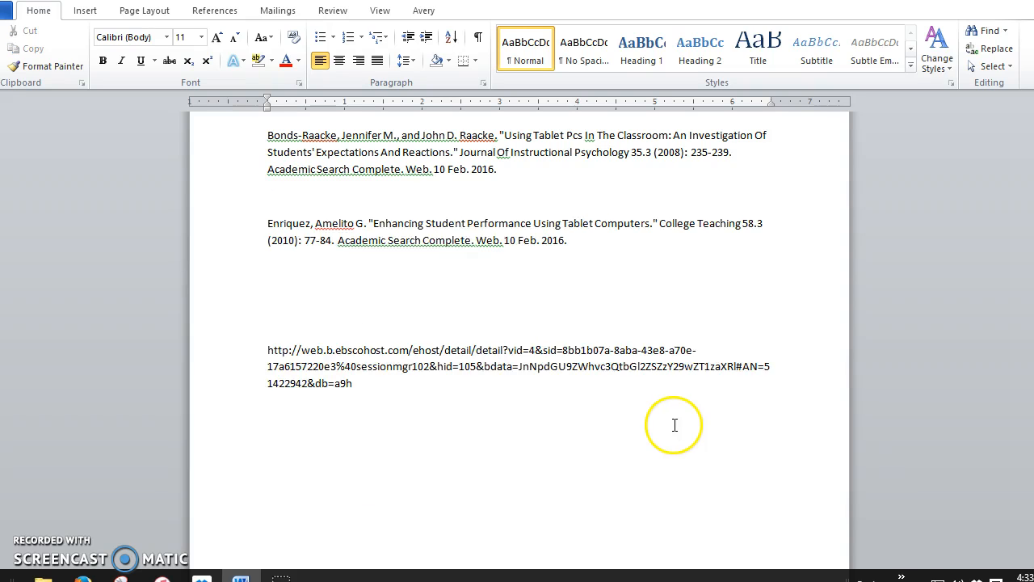
pyautogui.press('Delete')
# Delete the URL below the "Enhancing Student Performance" citation and the blank lines around the book entry.
pyautogui.moveTo(269, 537); pyautogui.dragTo(246, 261)
pyautogui.press('Delete')
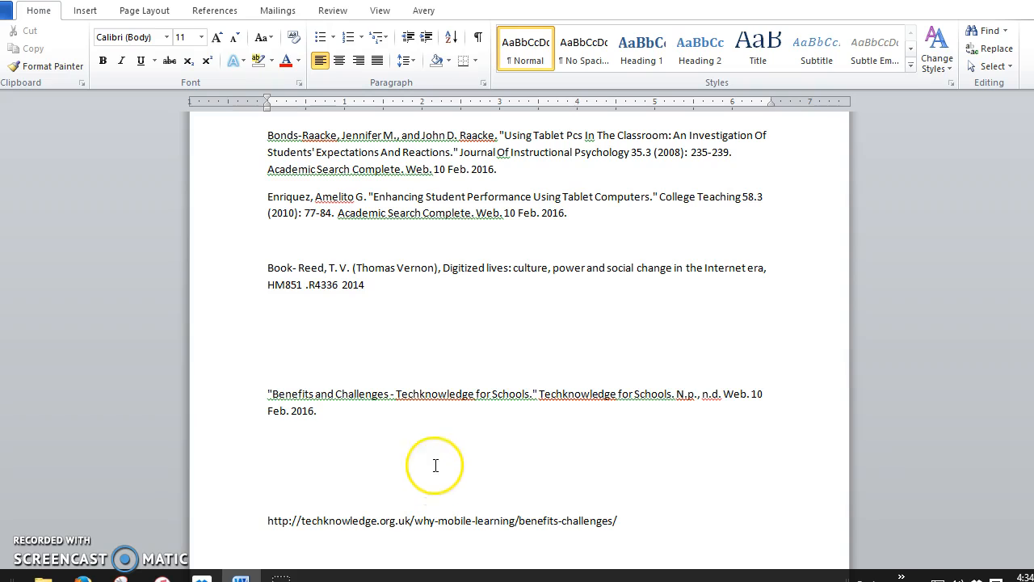
pyautogui.press('Delete')
pyautogui.click(272, 340)
pyautogui.press('BackSpace')
pyautogui.press('BackSpace')
pyautogui.press('BackSpace')
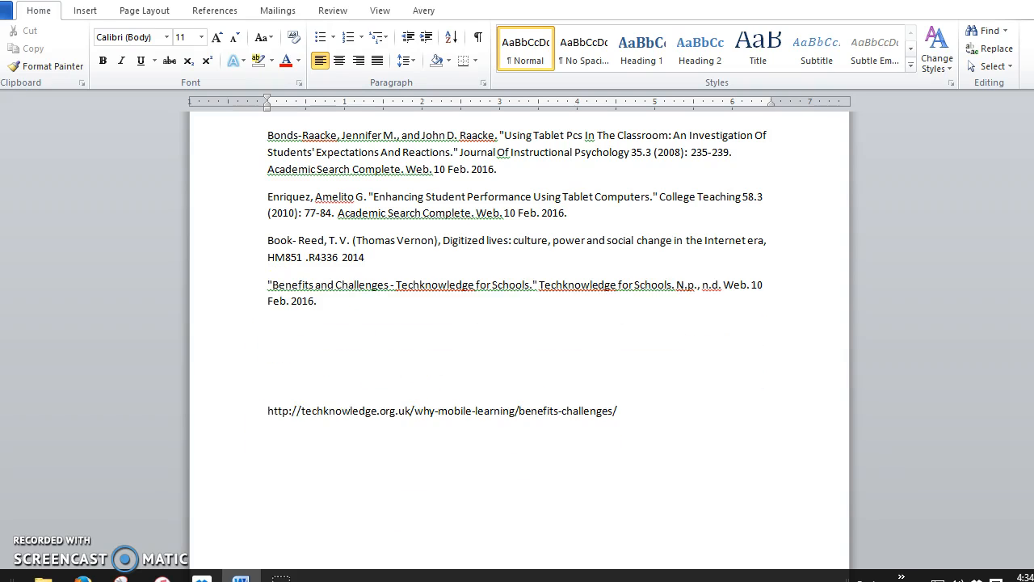
# Delete the techknowledge.org.uk URL with its preceding blank lines, and remove the "Book-" label from the book entry.
pyautogui.moveTo(633, 420); pyautogui.dragTo(209, 323)
pyautogui.press('BackSpace')
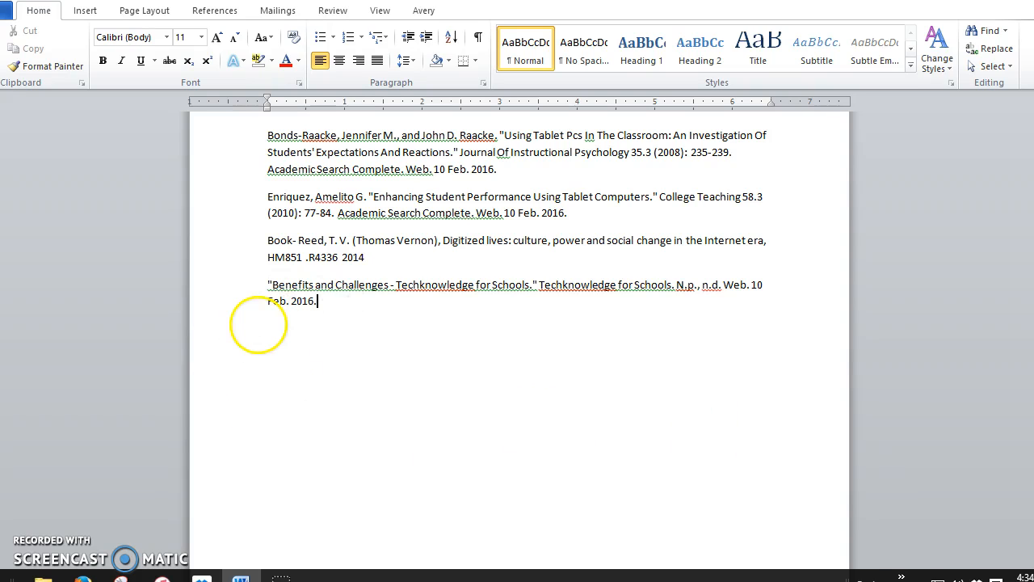
pyautogui.moveTo(297, 236); pyautogui.dragTo(272, 235)
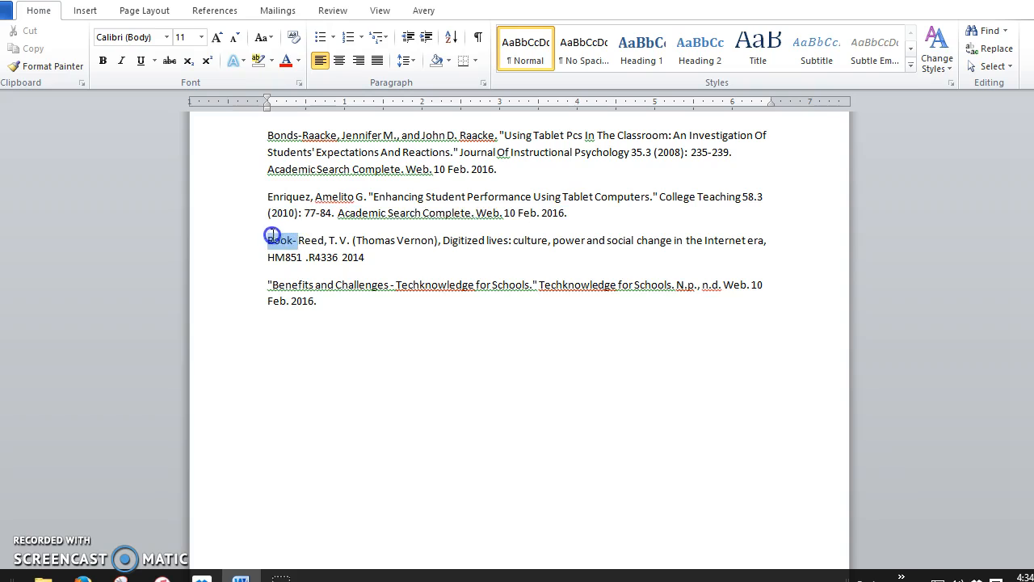
pyautogui.press('BackSpace')
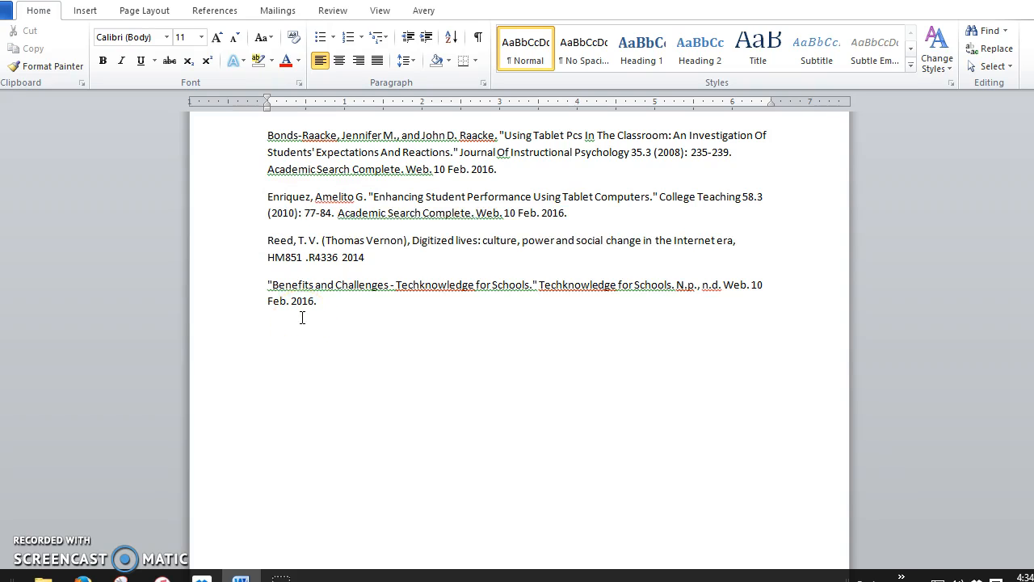
# Move the "Benefits and Challenges" citation to the top of the list, above the "Using Tablet Pcs" citation, pasting it as text only.
pyautogui.moveTo(328, 298); pyautogui.dragTo(258, 282)
pyautogui.rightClick(275, 284)
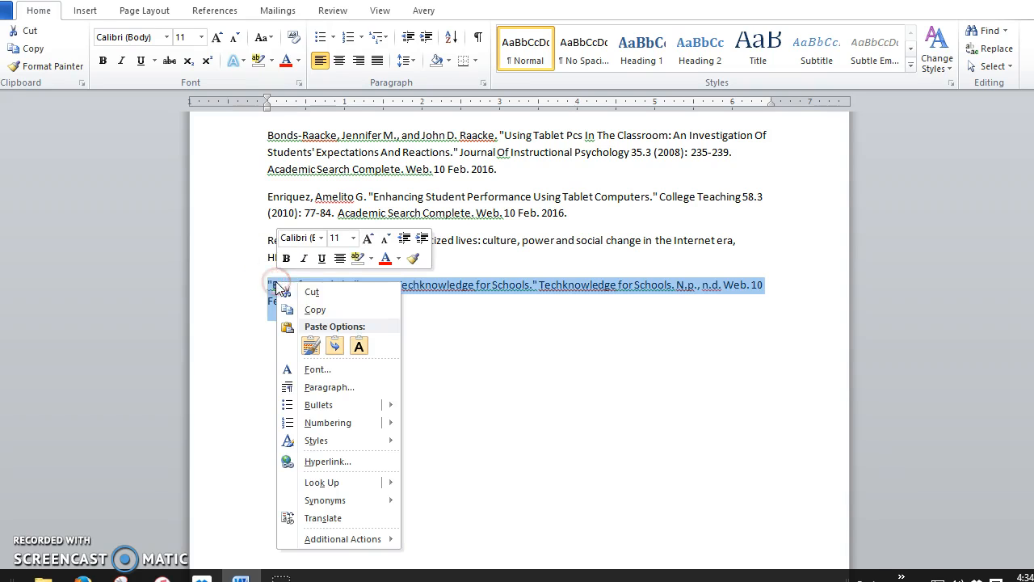
pyautogui.click(301, 291)
pyautogui.click(268, 134)
pyautogui.press('Return')
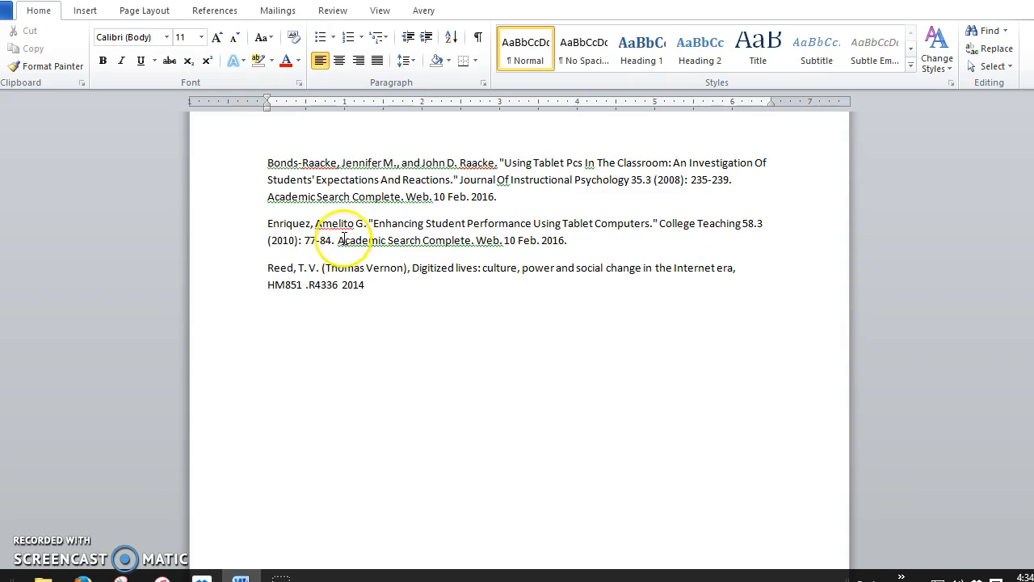
pyautogui.rightClick(293, 139)
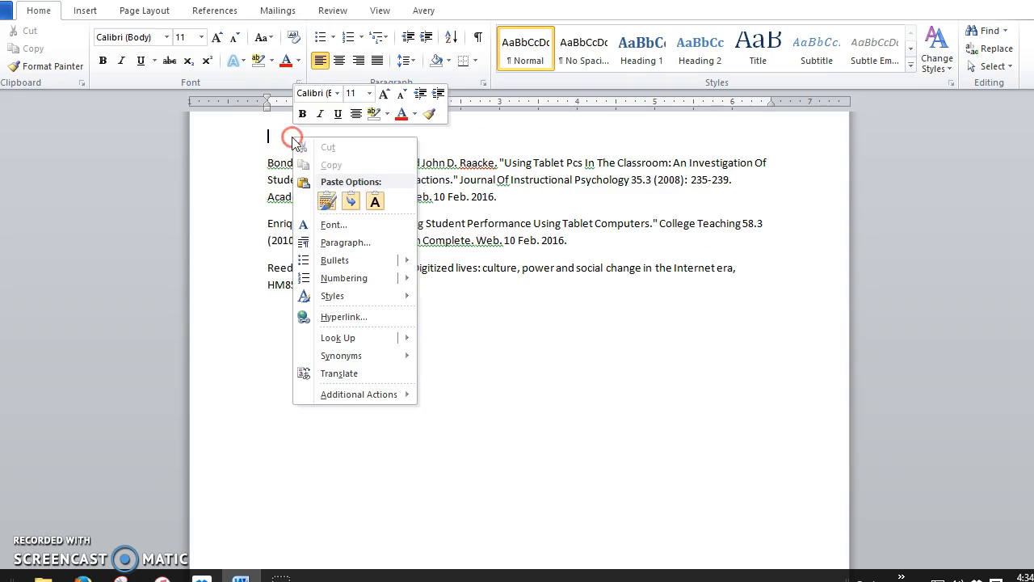
pyautogui.click(375, 201)
pyautogui.click(598, 210)
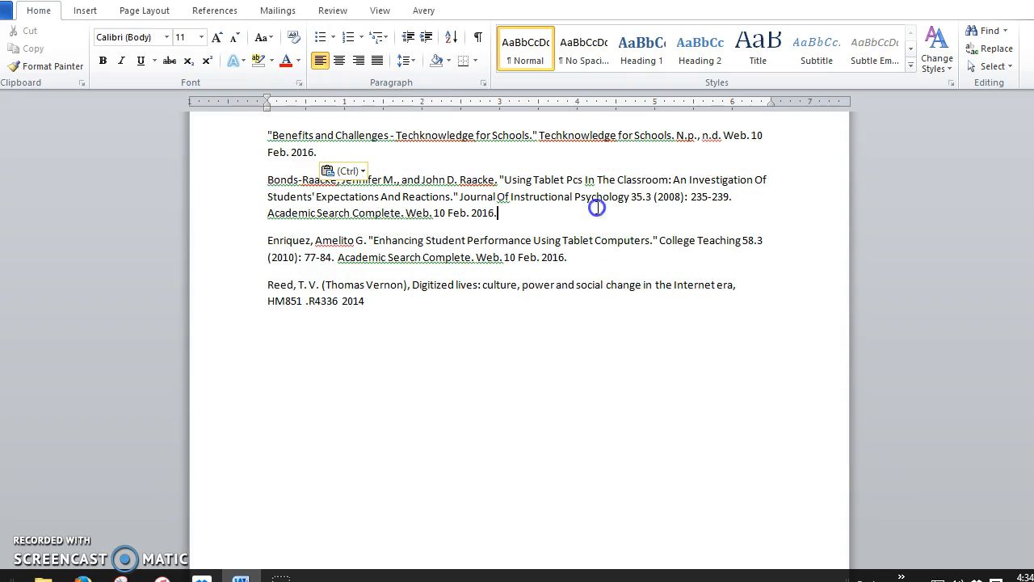
# Add the heading "Works Cited" above the list of citations.
pyautogui.scroll(2, 533, 186)
pyautogui.click(533, 180)
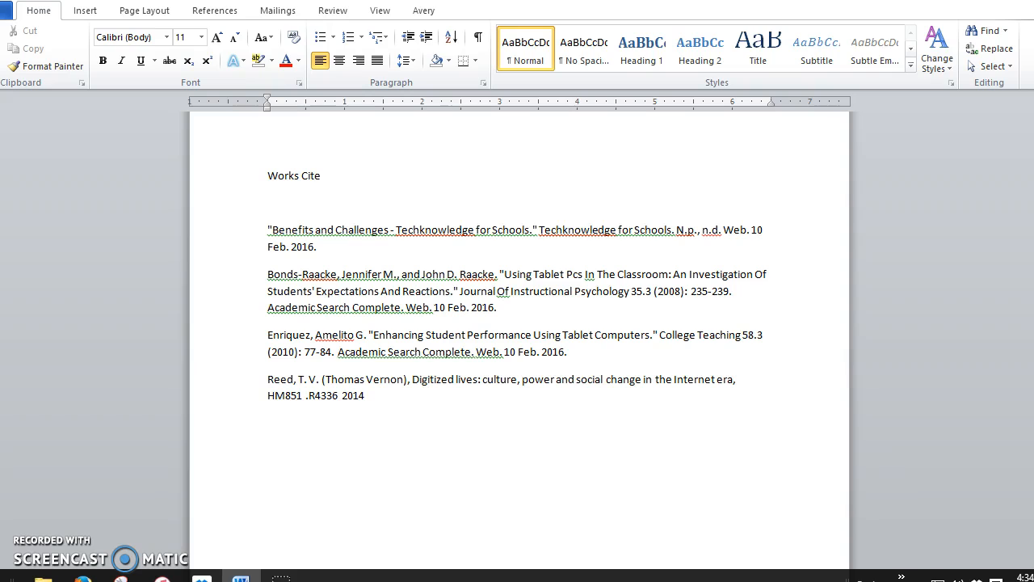
pyautogui.write('Works Cited')
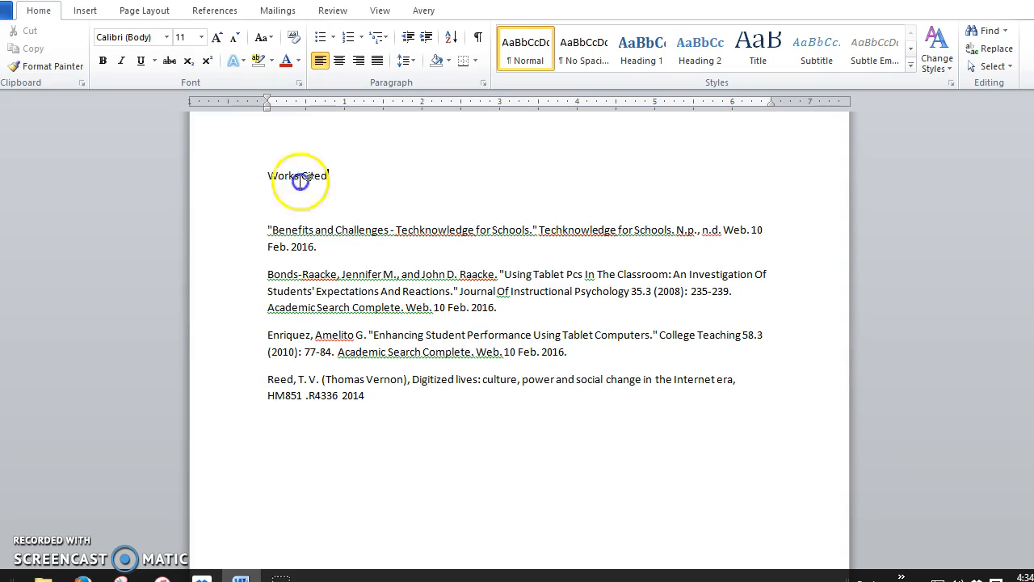
# Center the "Works Cited" heading and remove the blank line between it and the first citation.
pyautogui.tripleClick(262, 177)
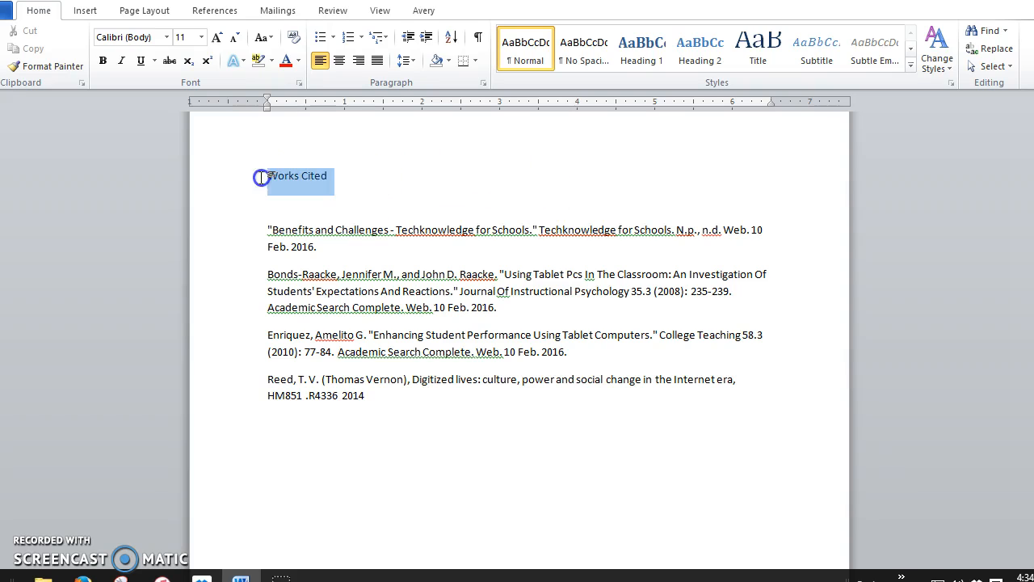
pyautogui.click(338, 63)
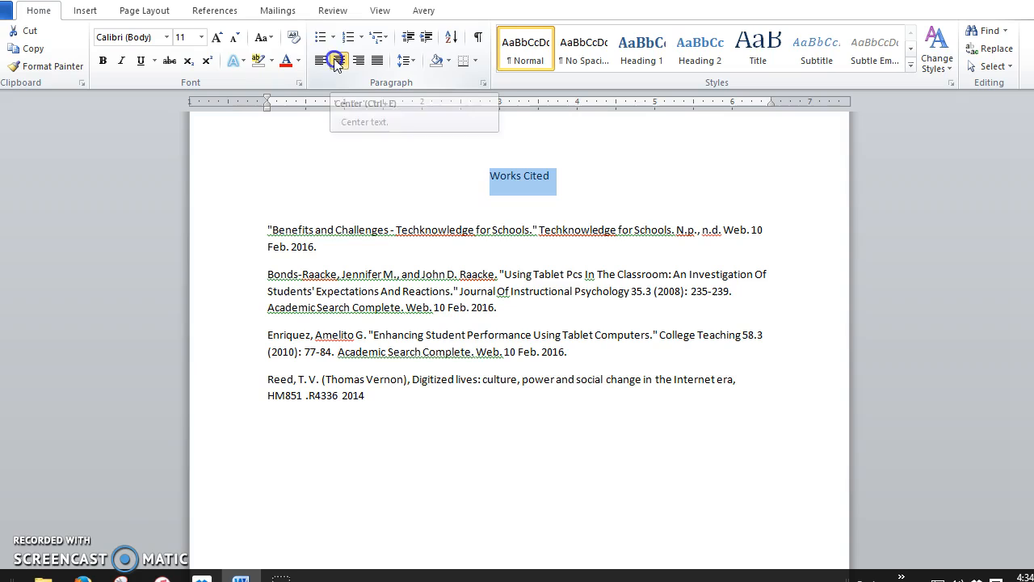
pyautogui.click(384, 206)
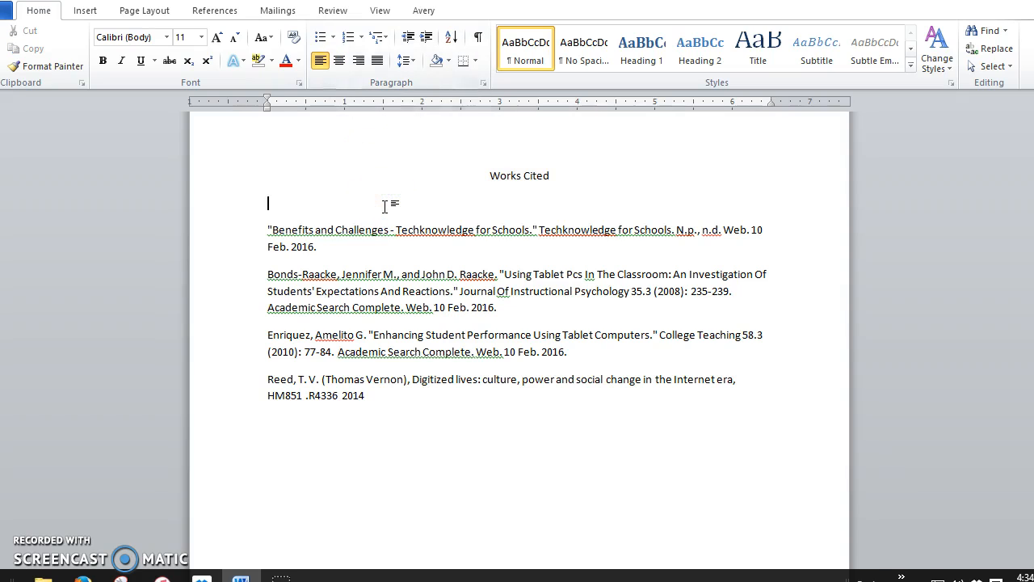
pyautogui.press('BackSpace')
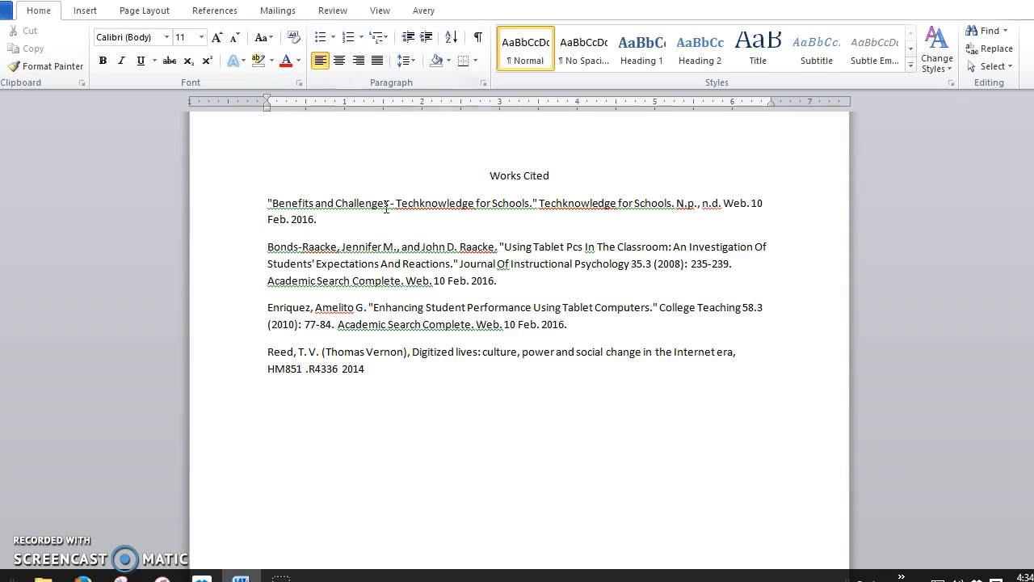
# Format the heading and all citations with the No Spacing style and 2.0 line spacing.
pyautogui.moveTo(385, 366); pyautogui.dragTo(360, 185)
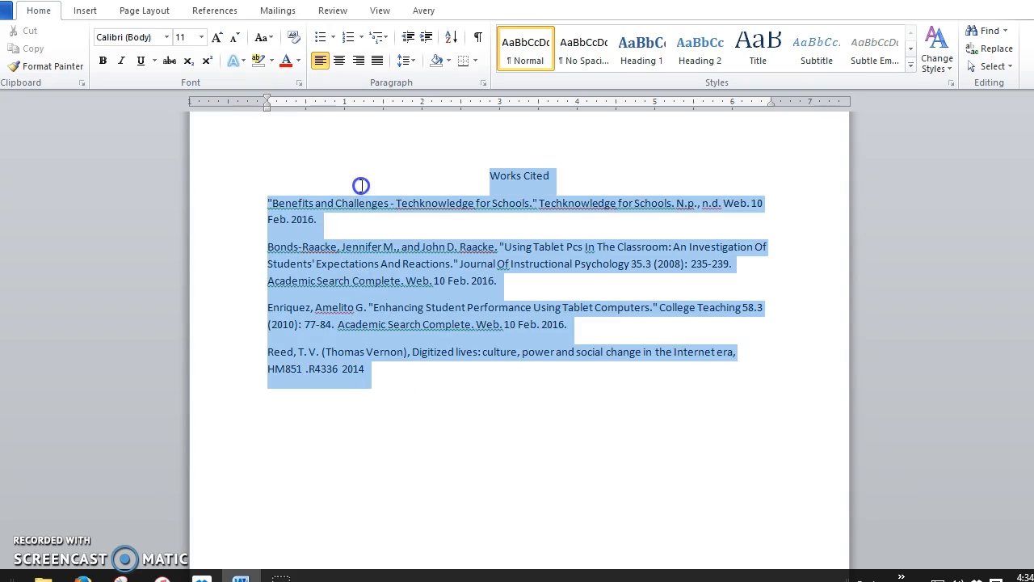
pyautogui.click(406, 60)
pyautogui.click(433, 142)
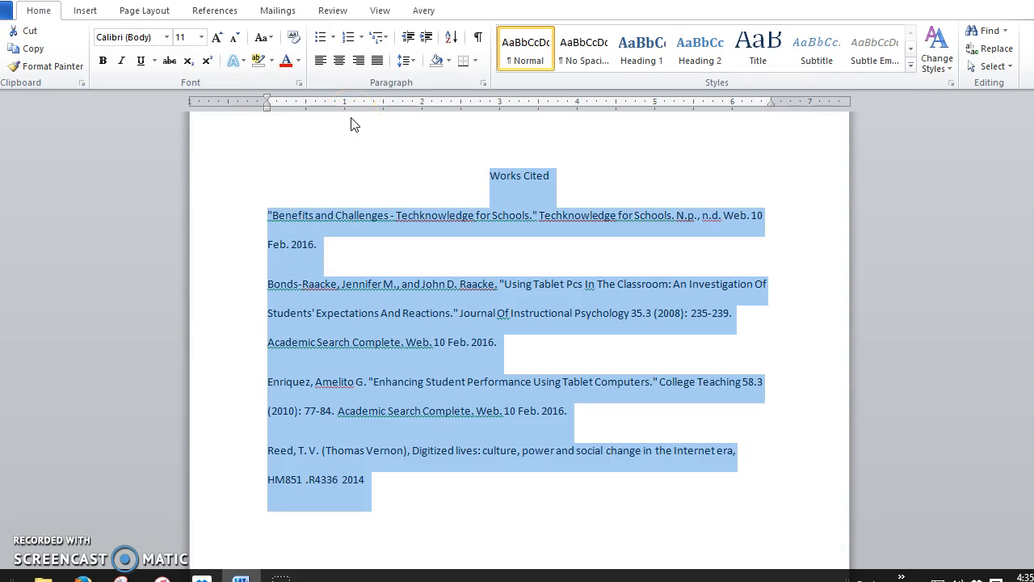
pyautogui.click(579, 63)
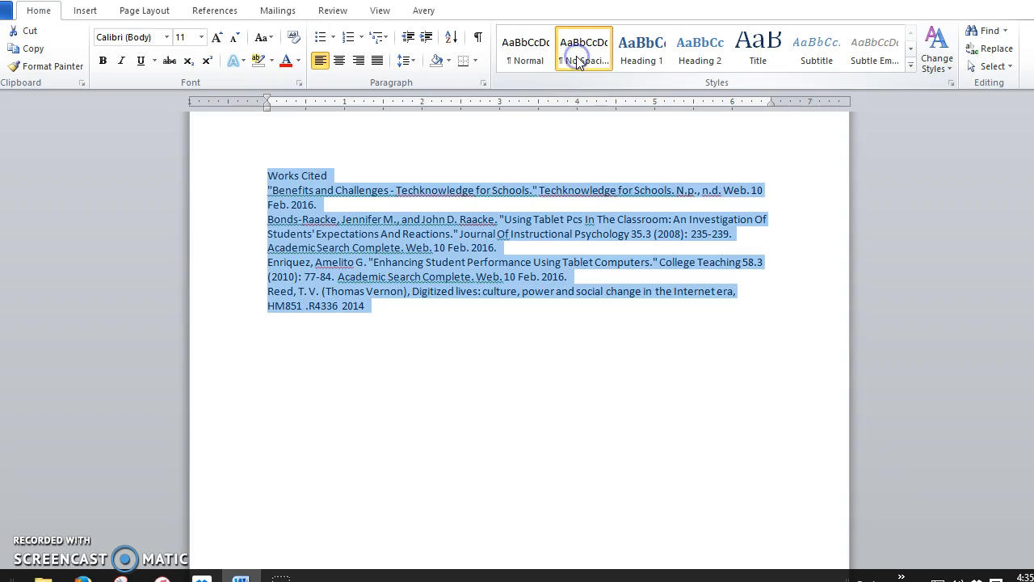
pyautogui.click(403, 63)
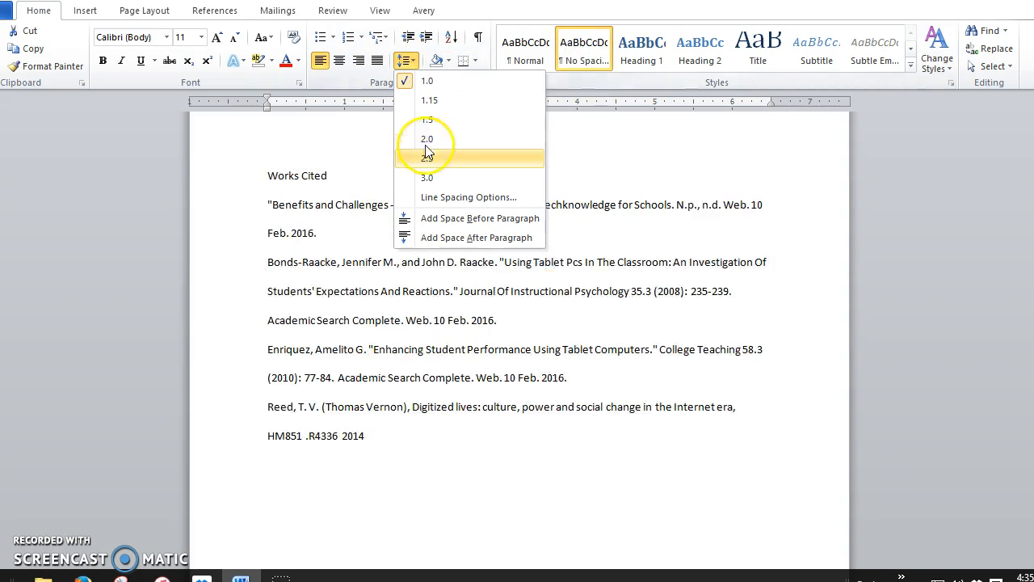
pyautogui.click(434, 139)
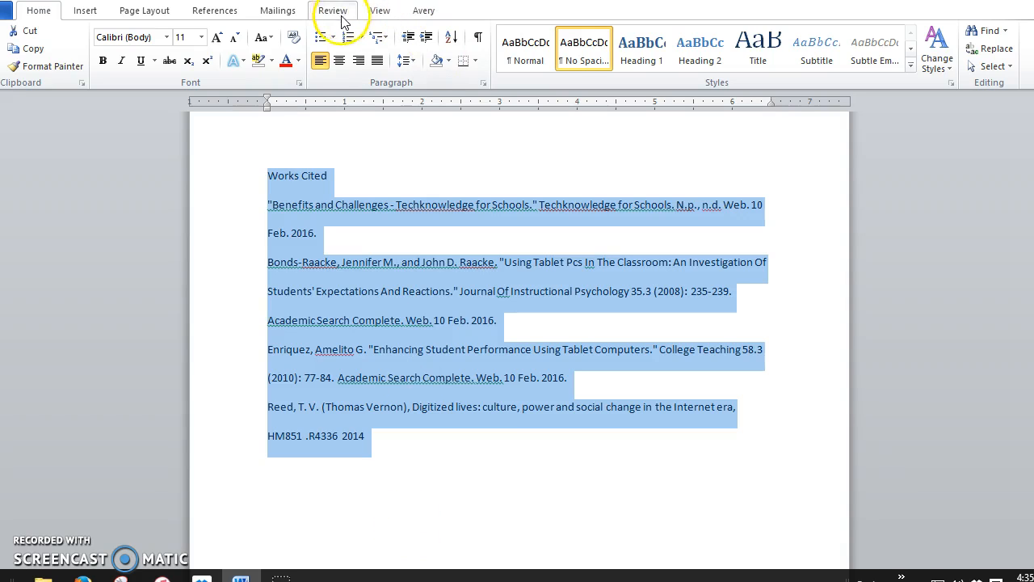
# Check the paragraph spacing before and after the text, and center the "Works Cited" heading again.
pyautogui.click(154, 13)
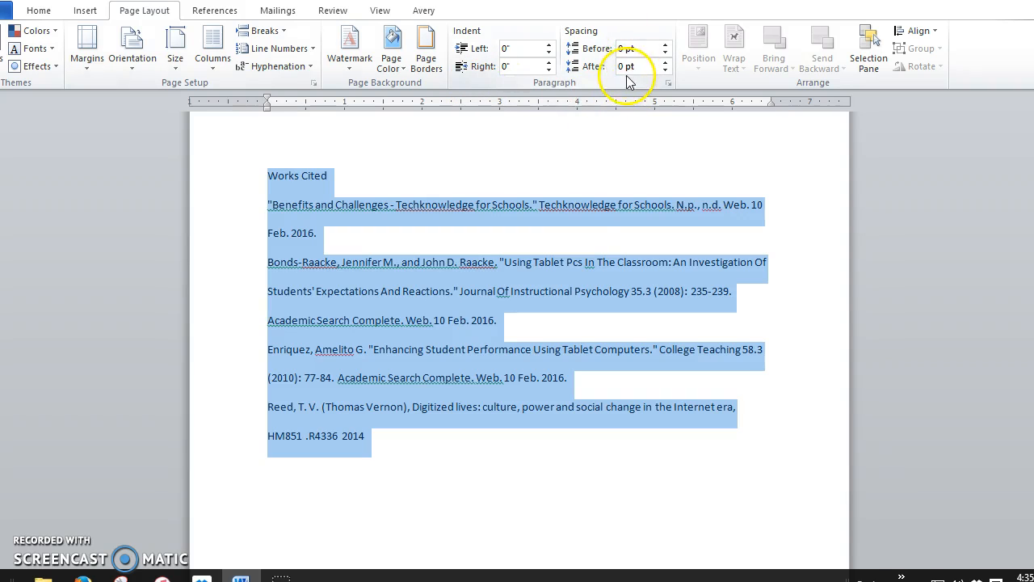
pyautogui.click(410, 181)
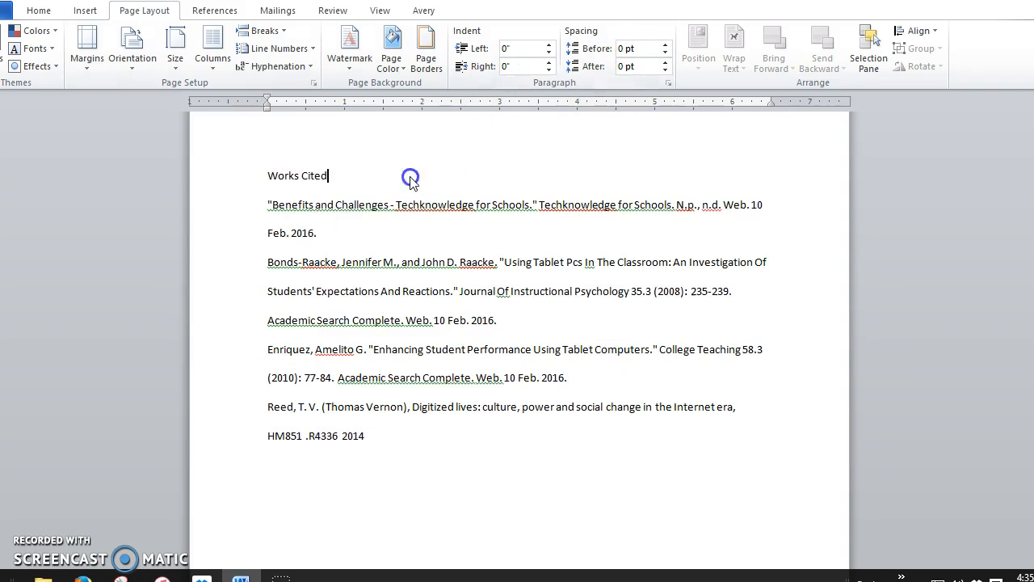
pyautogui.click(37, 11)
pyautogui.click(340, 61)
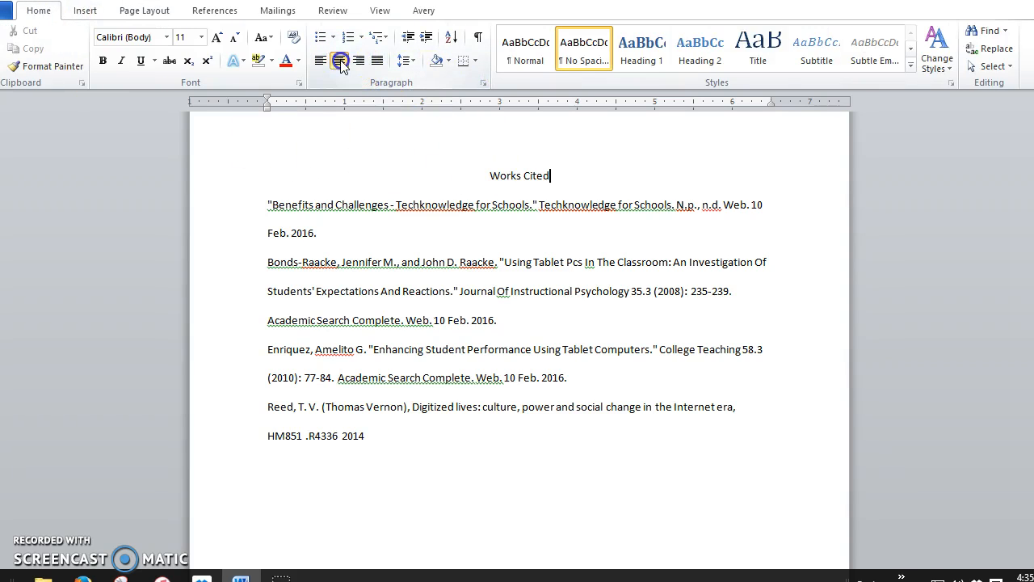
# Show the ruler and give all citations below the heading a hanging indent of 0.5 inch.
pyautogui.click(529, 291)
pyautogui.moveTo(380, 437); pyautogui.dragTo(212, 208)
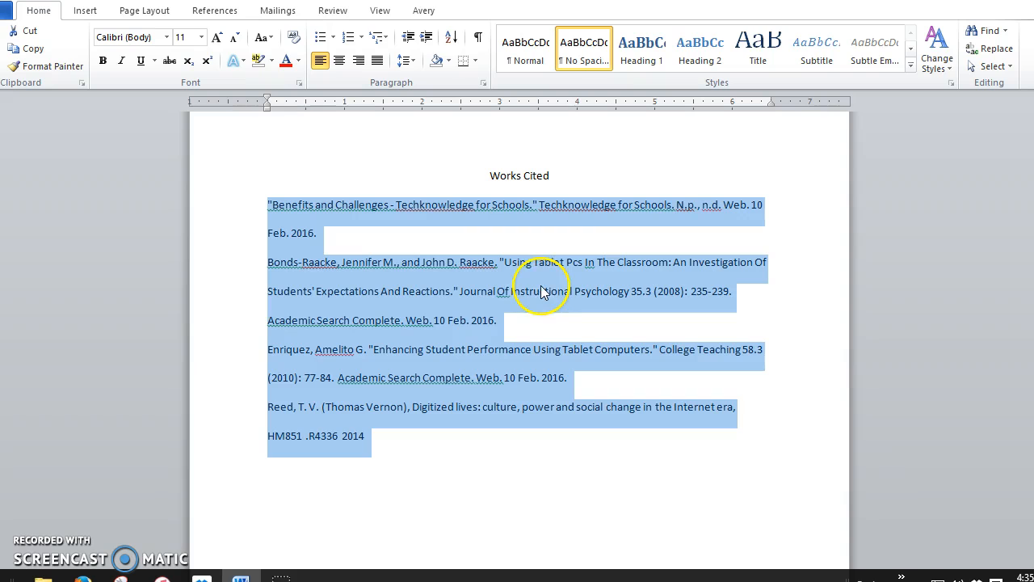
pyautogui.click(380, 9)
pyautogui.click(173, 31)
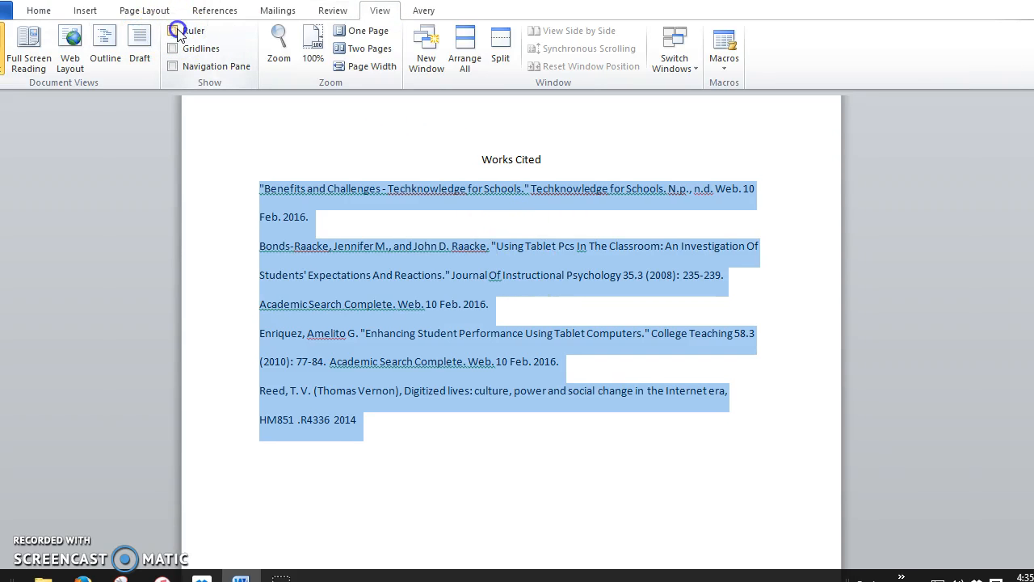
pyautogui.click(173, 31)
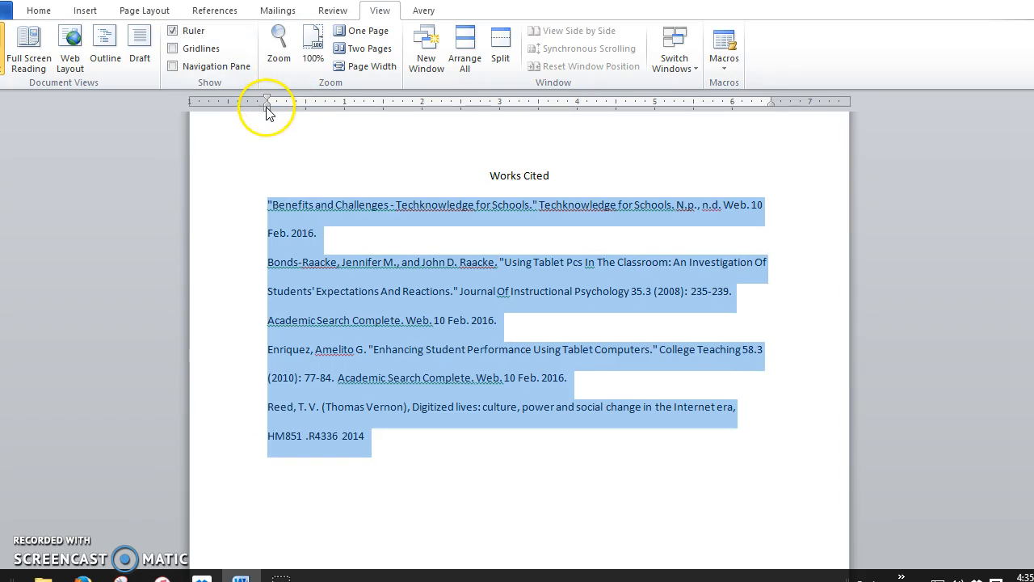
pyautogui.moveTo(267, 103); pyautogui.dragTo(307, 104)
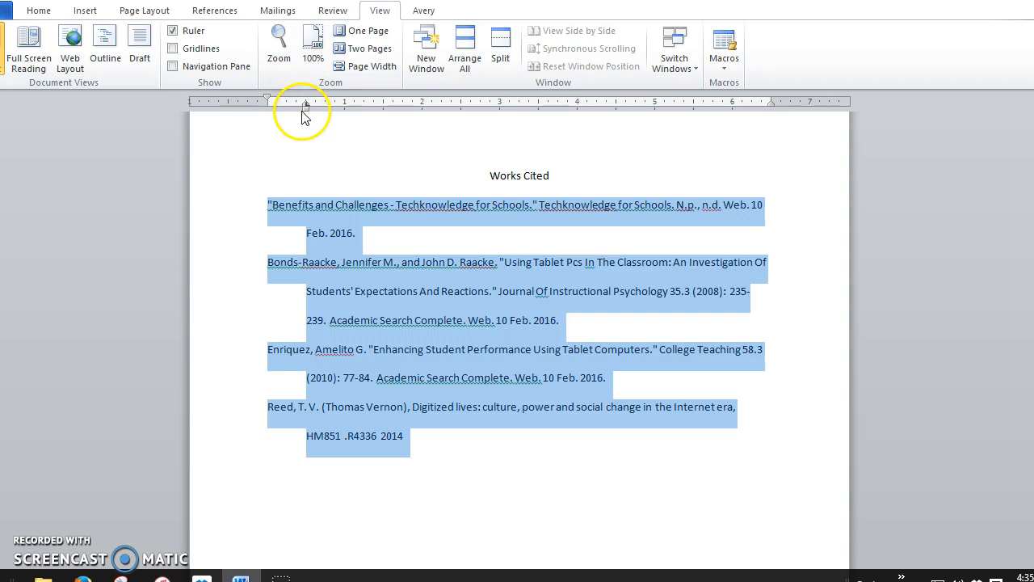
pyautogui.moveTo(306, 113); pyautogui.dragTo(310, 114)
pyautogui.click(315, 127)
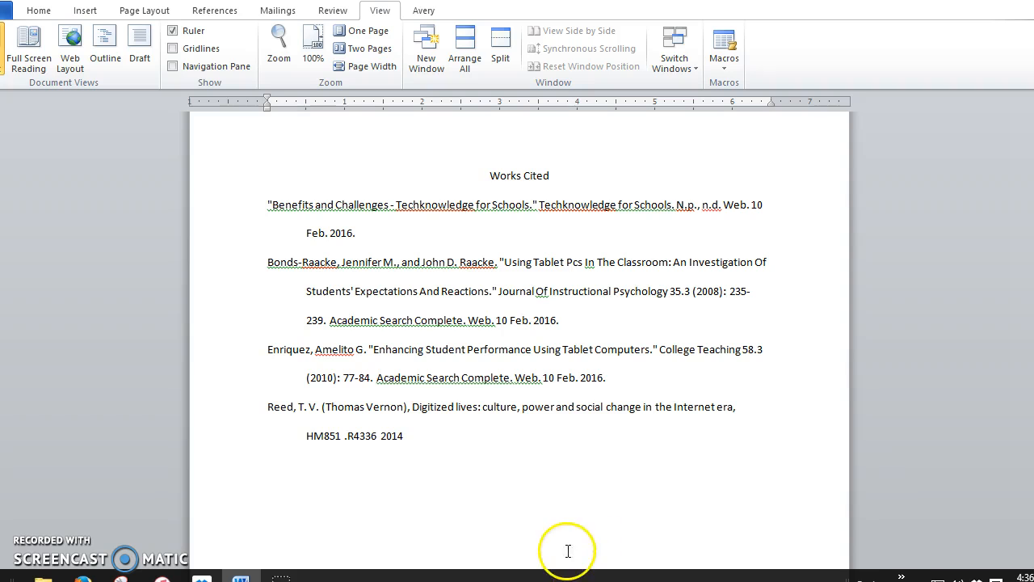
# Set the font of the heading and all citations to Times New Roman, size 12.
pyautogui.moveTo(479, 440); pyautogui.dragTo(446, 180)
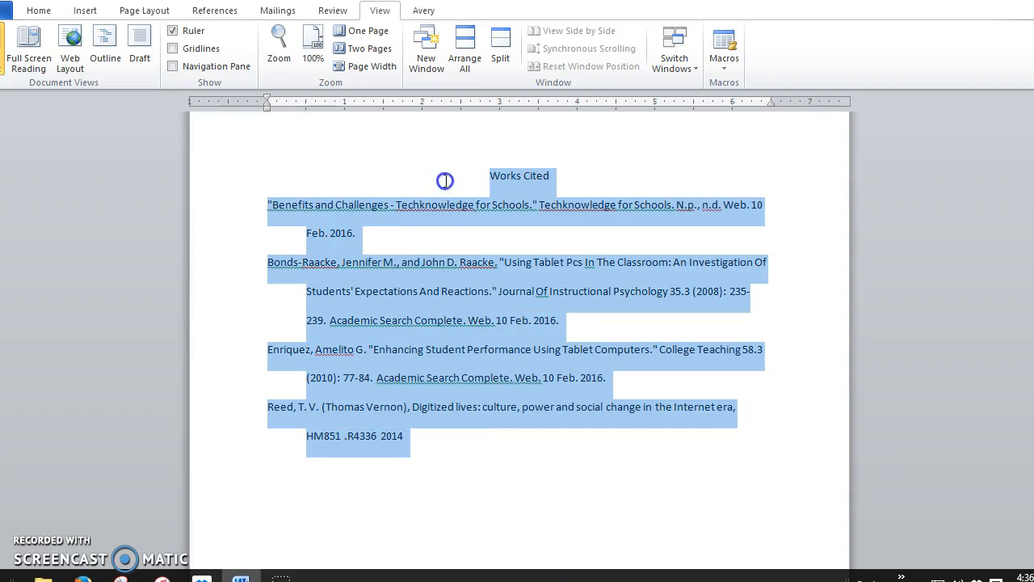
pyautogui.click(38, 10)
pyautogui.click(167, 38)
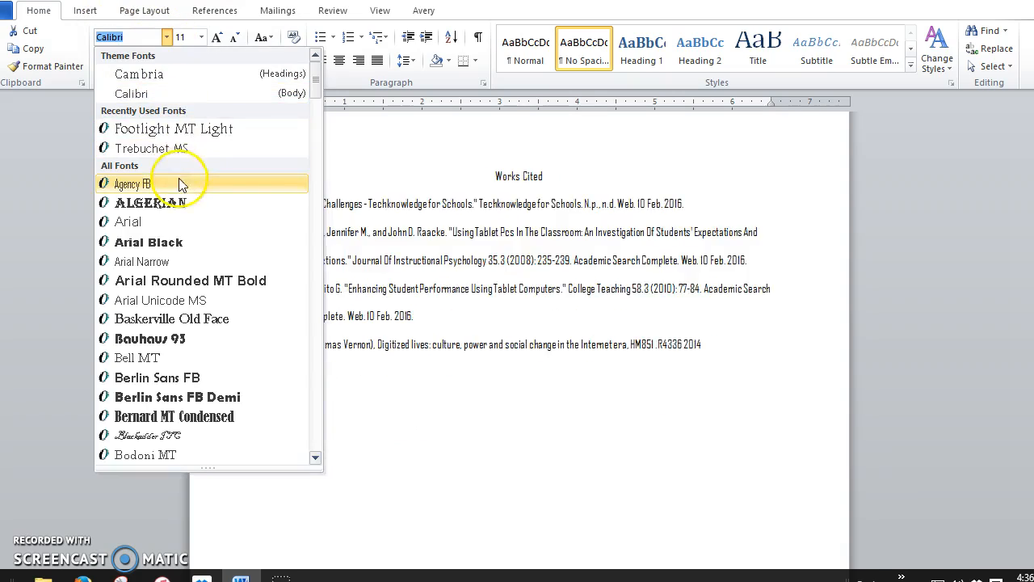
pyautogui.moveTo(314, 81); pyautogui.dragTo(314, 366)
pyautogui.moveTo(314, 392); pyautogui.dragTo(318, 407)
pyautogui.click(226, 299)
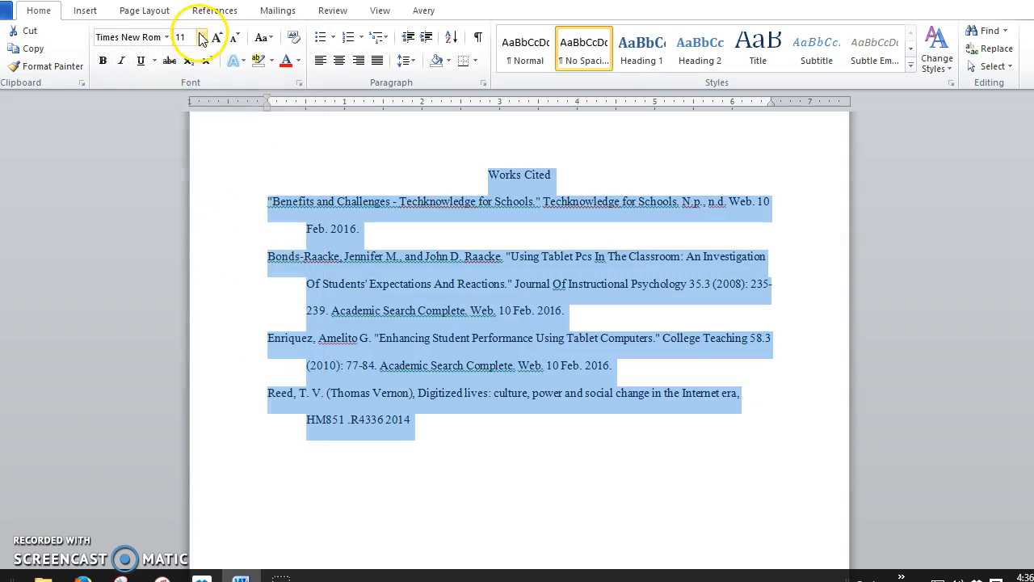
pyautogui.click(201, 37)
pyautogui.click(191, 112)
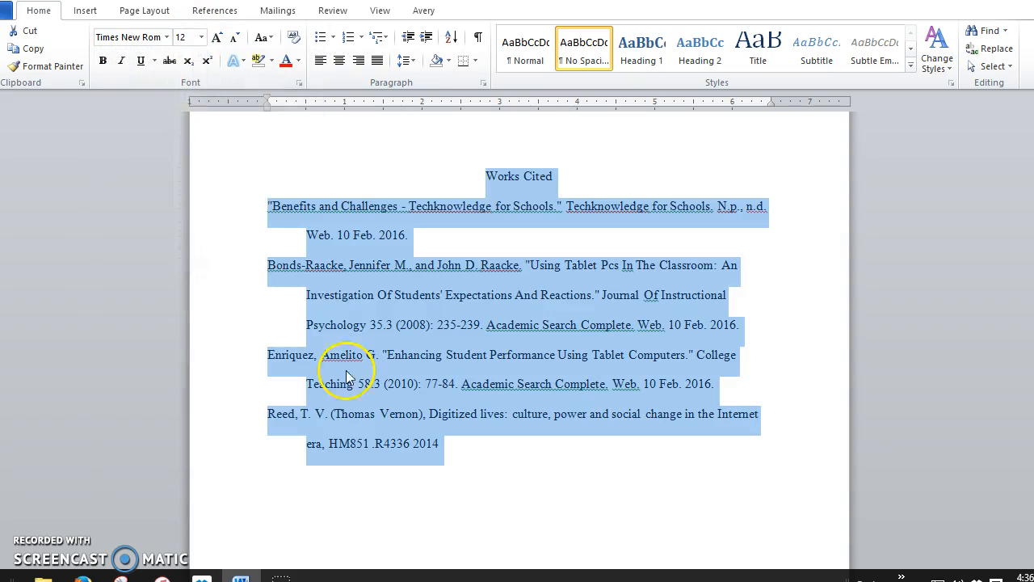
pyautogui.click(693, 525)
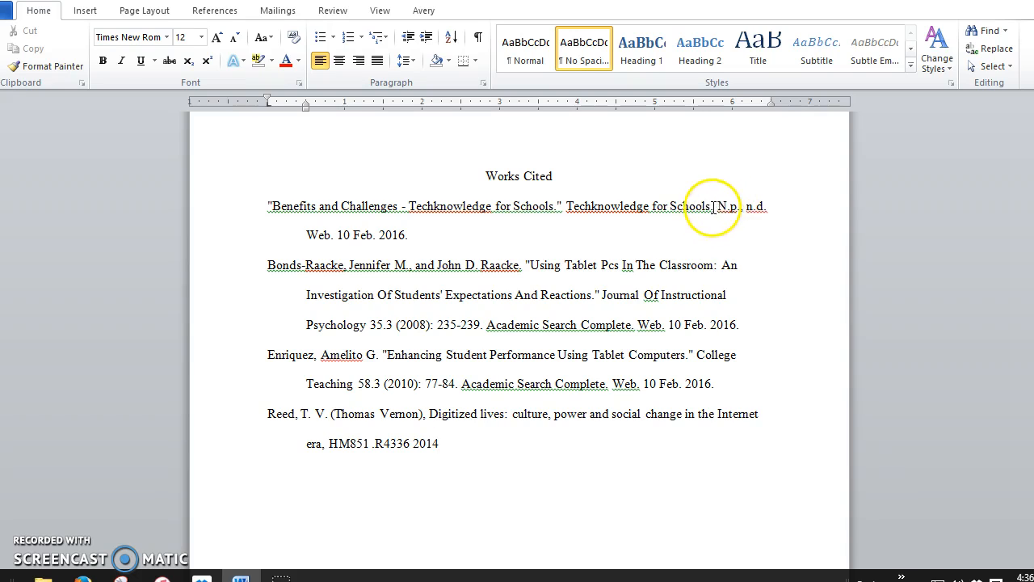
# Italicize "Techknowledge for Schools" in the first citation and "Journal Of Instructional Psychology" and "Academic Search Complete" in the second.
pyautogui.moveTo(710, 206); pyautogui.dragTo(567, 207)
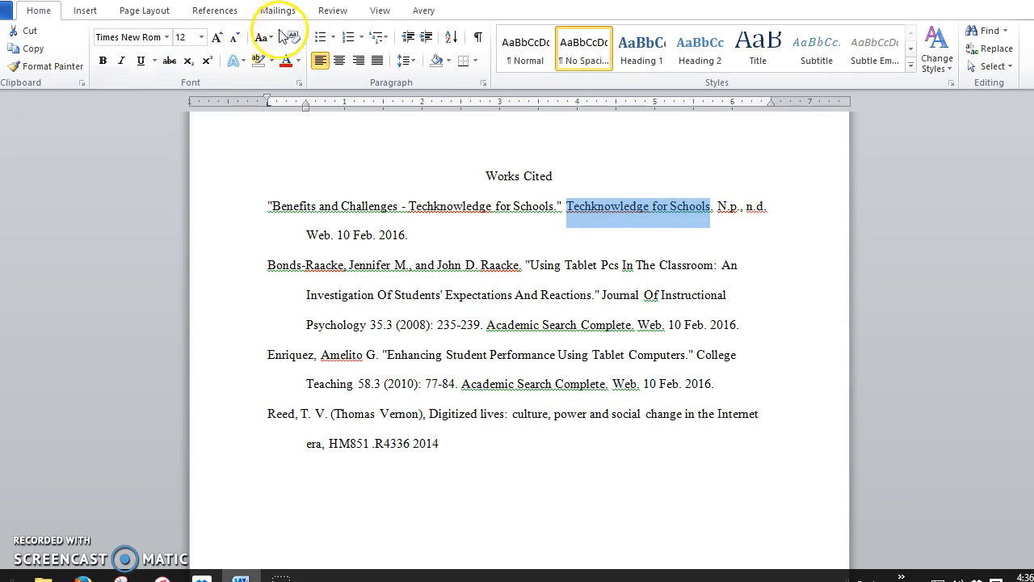
pyautogui.click(121, 60)
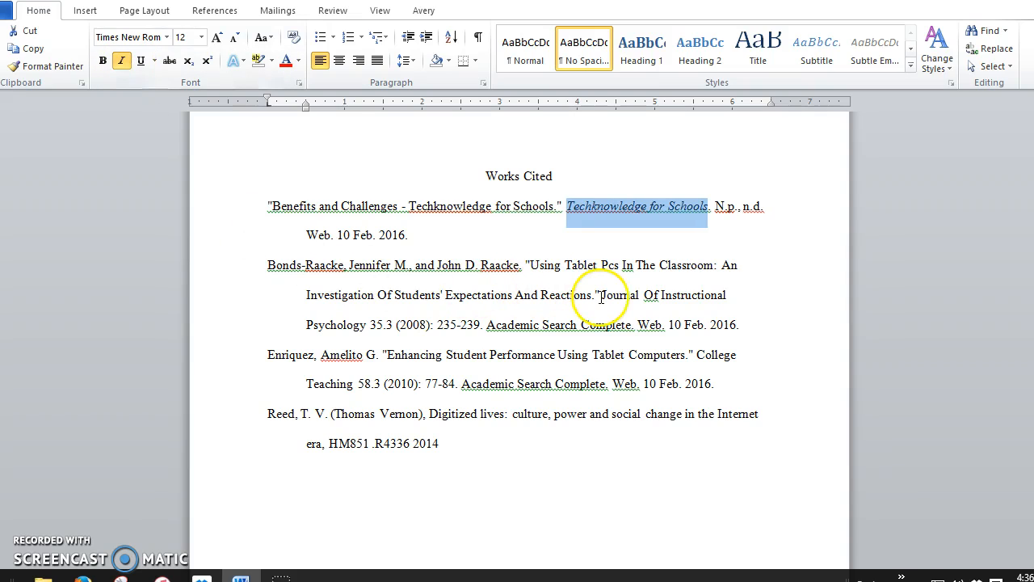
pyautogui.moveTo(599, 296); pyautogui.dragTo(364, 326)
pyautogui.click(121, 61)
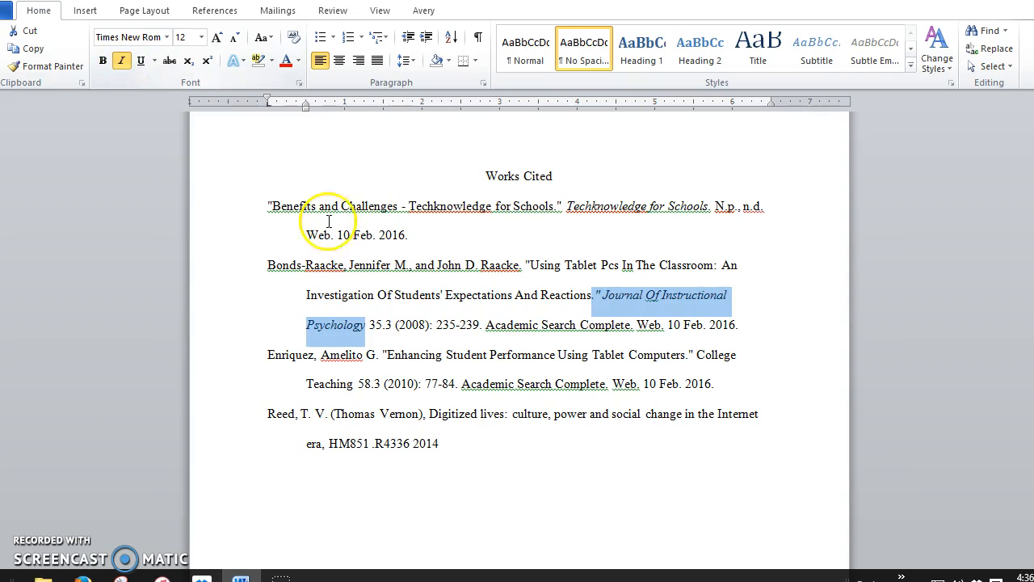
pyautogui.moveTo(485, 328); pyautogui.dragTo(556, 325)
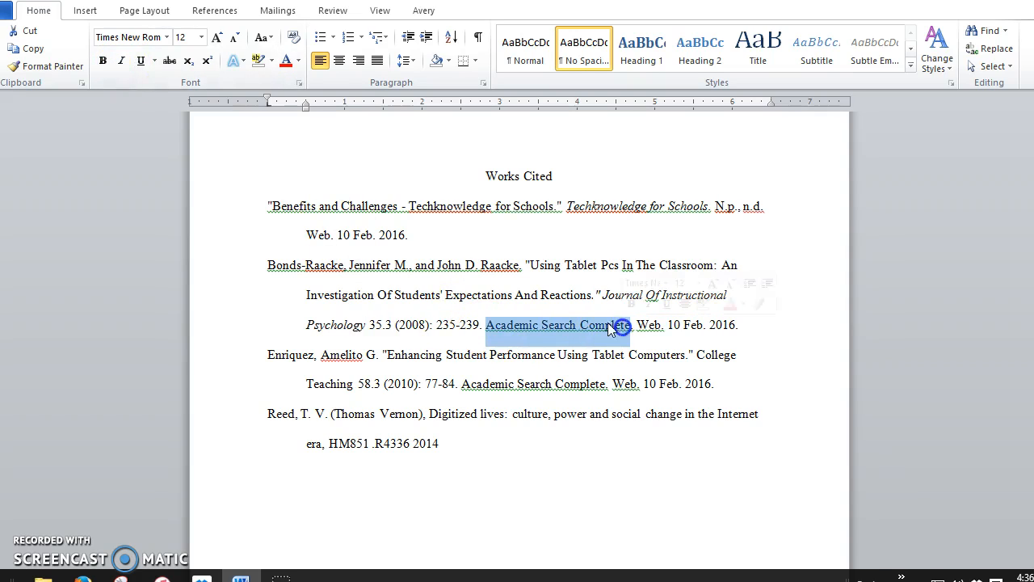
pyautogui.click(121, 61)
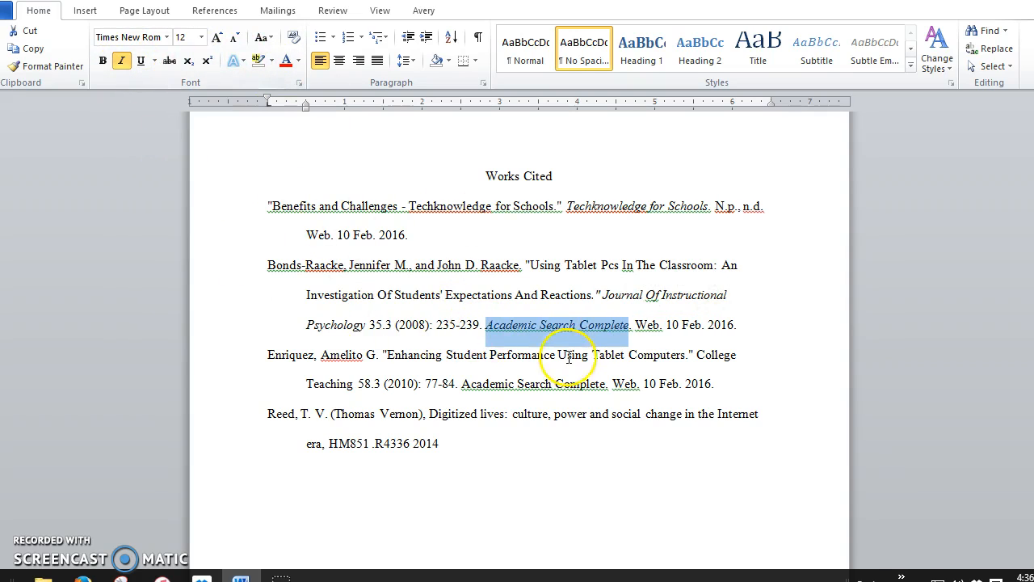
# Italicize the journal title "College Teaching" and the database name "Academic Search Complete" in the third citation.
pyautogui.moveTo(697, 354); pyautogui.dragTo(354, 385)
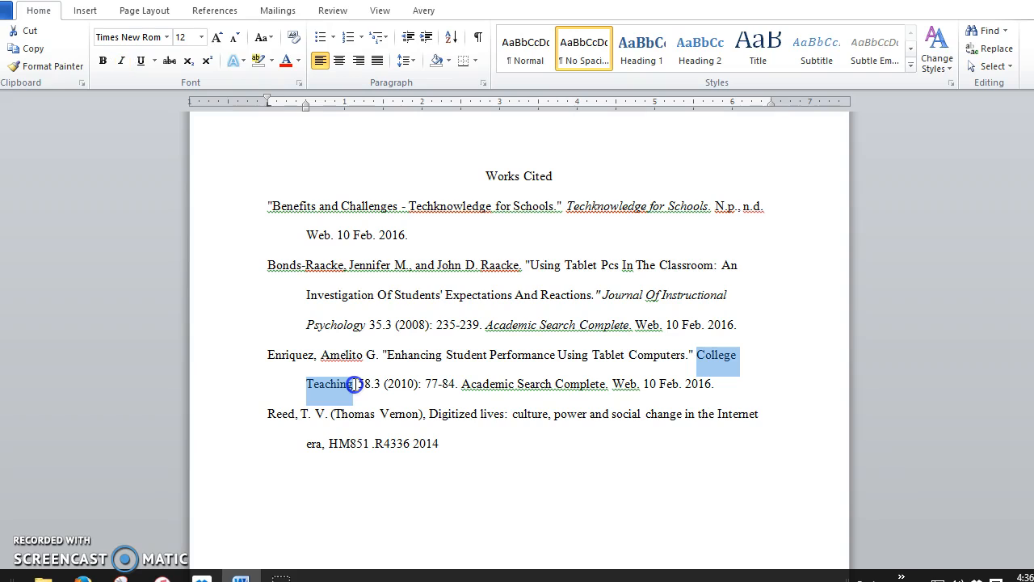
pyautogui.click(123, 62)
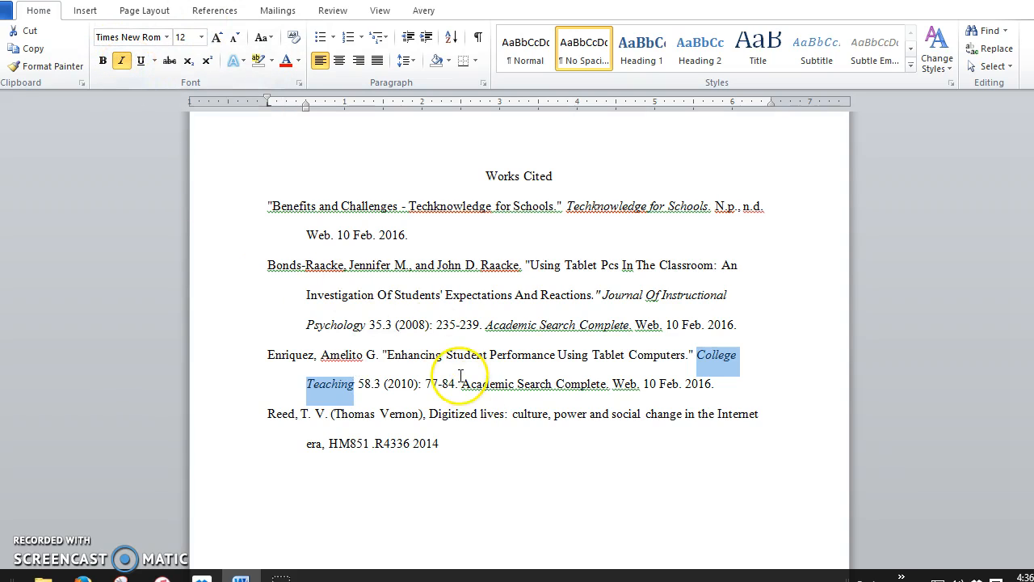
pyautogui.moveTo(462, 384); pyautogui.dragTo(602, 384)
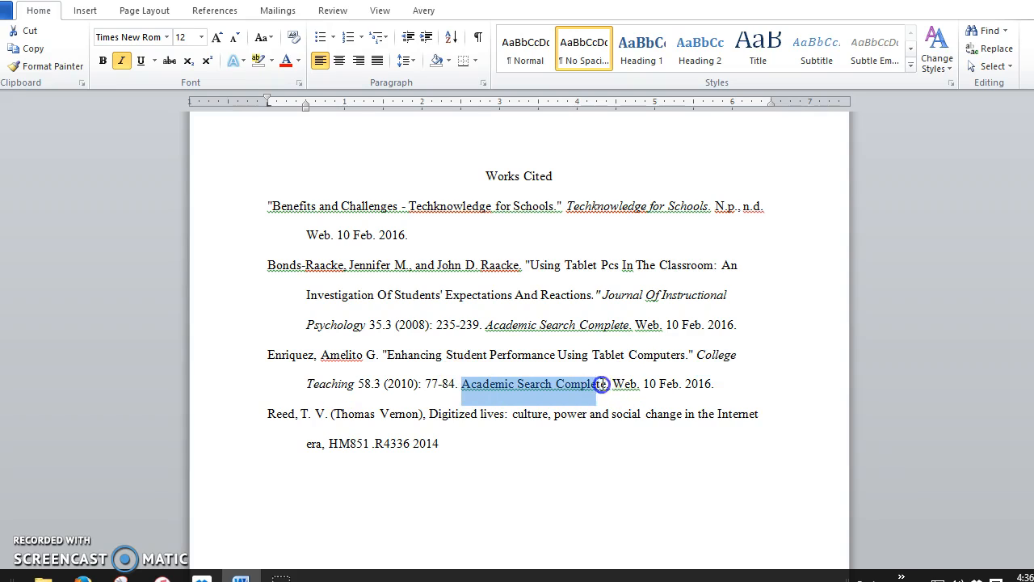
pyautogui.click(121, 60)
pyautogui.click(523, 462)
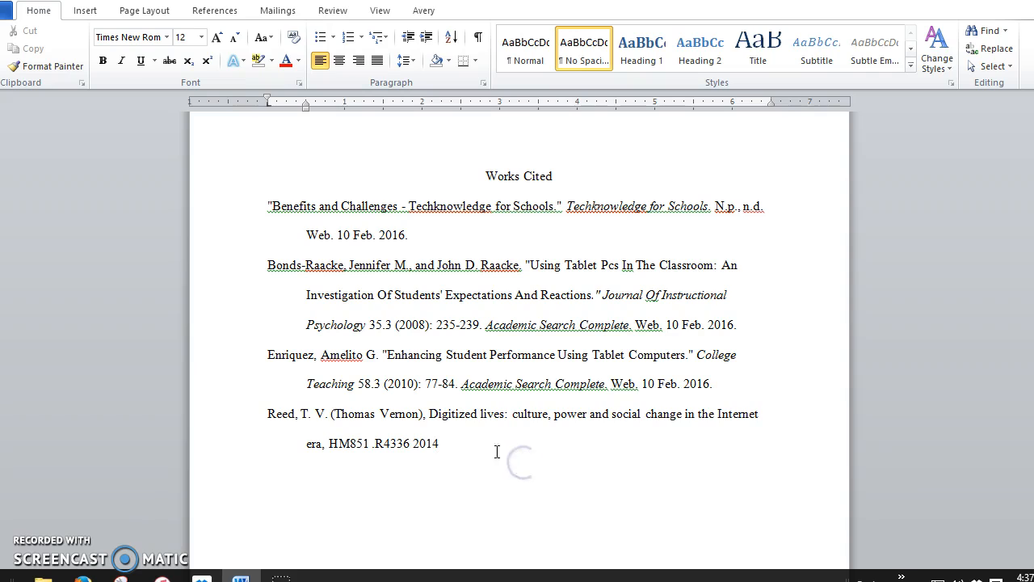
# Italicize the book title "Digitized lives: culture, power and social change in the Internet era" in the last citation.
pyautogui.moveTo(429, 415); pyautogui.dragTo(323, 449)
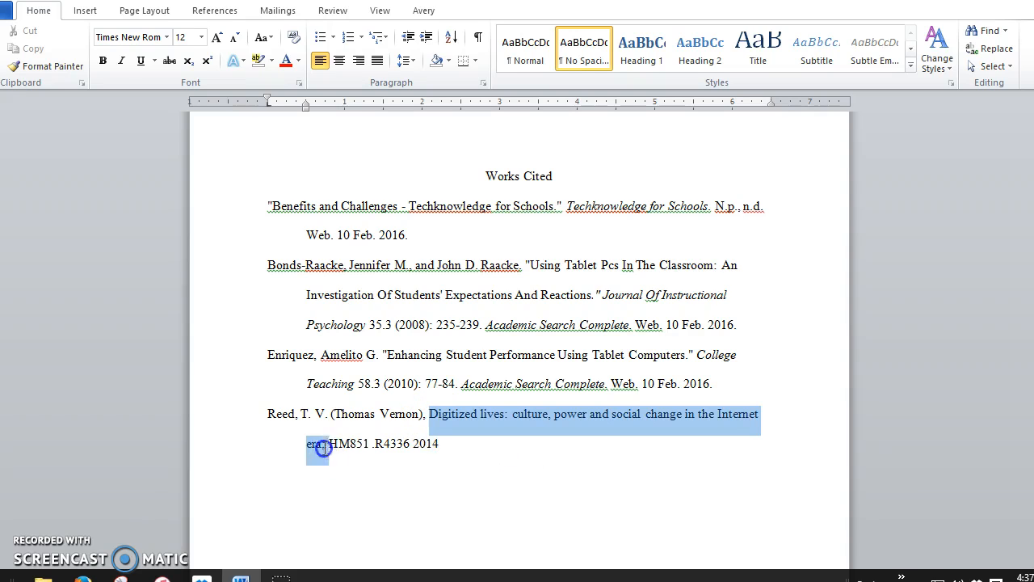
pyautogui.click(121, 62)
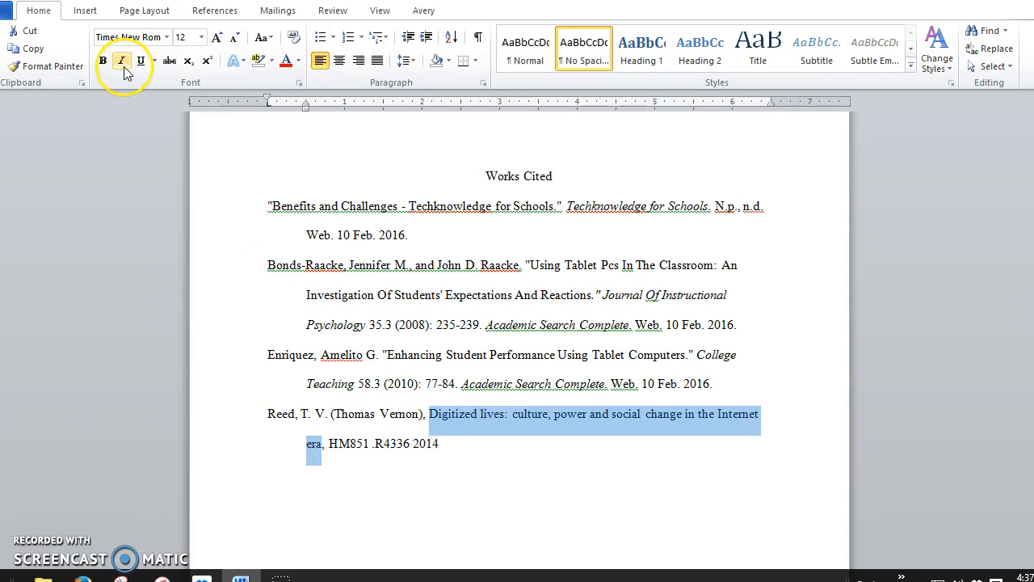
pyautogui.click(517, 480)
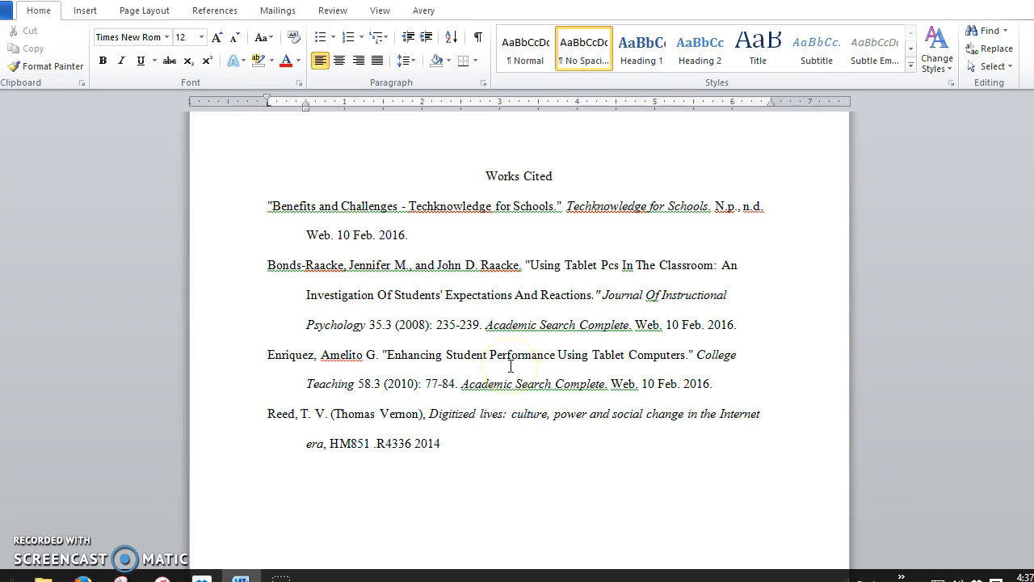
# Change "Of" to lowercase "of" in the journal title of the second citation.
pyautogui.click(658, 295)
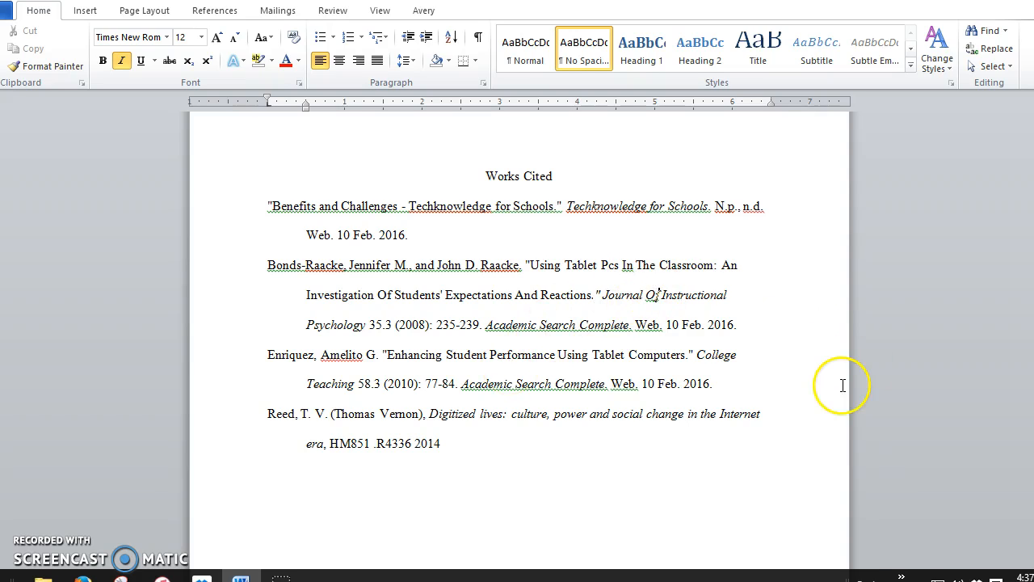
pyautogui.press('BackSpace')
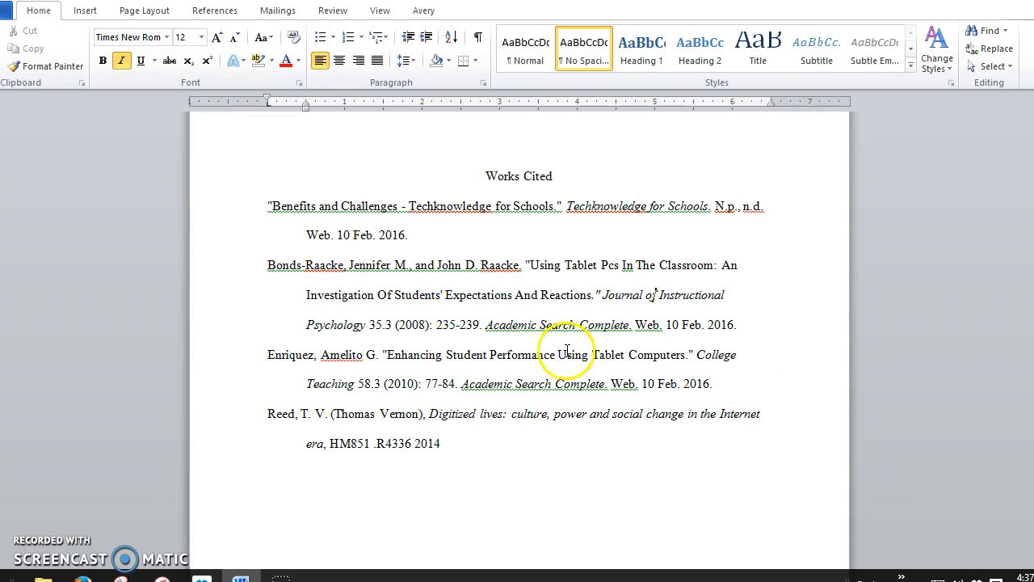
pyautogui.moveTo(306, 233)
pyautogui.mouseDown()
pyautogui.moveTo(328, 226)
pyautogui.moveTo(320, 232)
pyautogui.mouseUp()
pyautogui.click(346, 241)
pyautogui.click(390, 236)
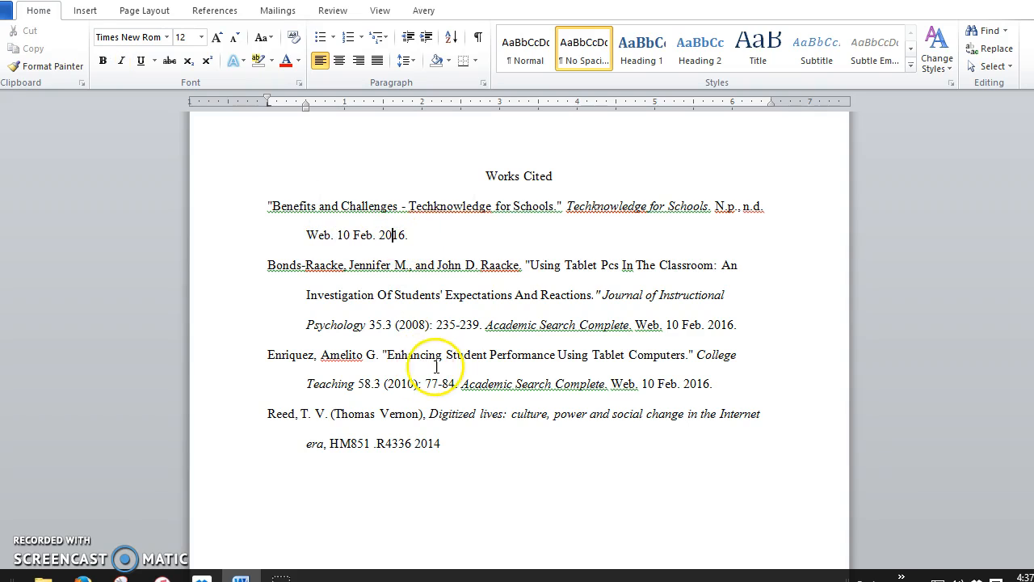
pyautogui.click(662, 407)
pyautogui.click(668, 373)
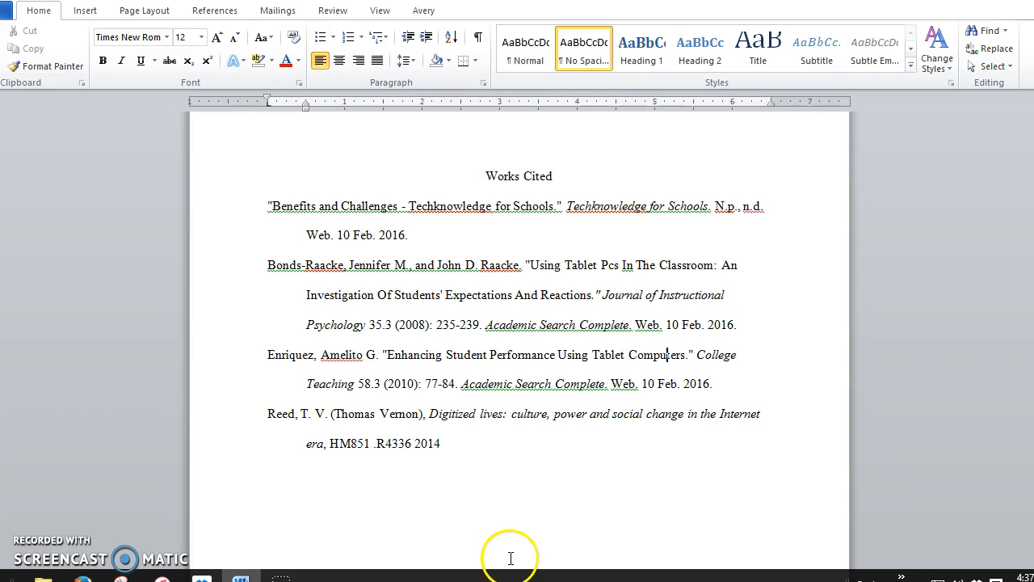
pyautogui.click(267, 205)
pyautogui.click(485, 449)
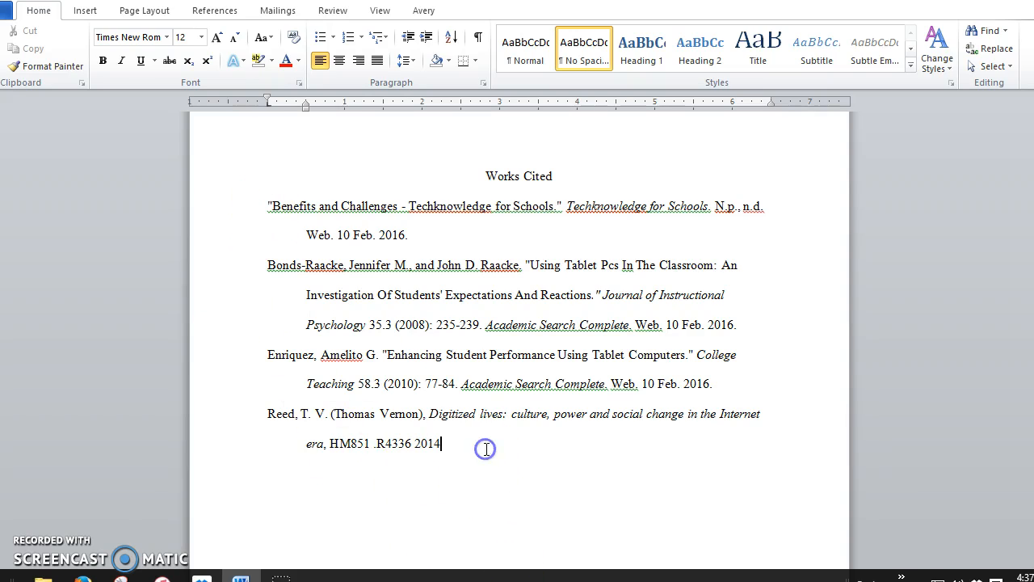
# Replace the author's initials in the last citation with the full first and middle names, without parentheses, and end the name with a period.
pyautogui.click(310, 415)
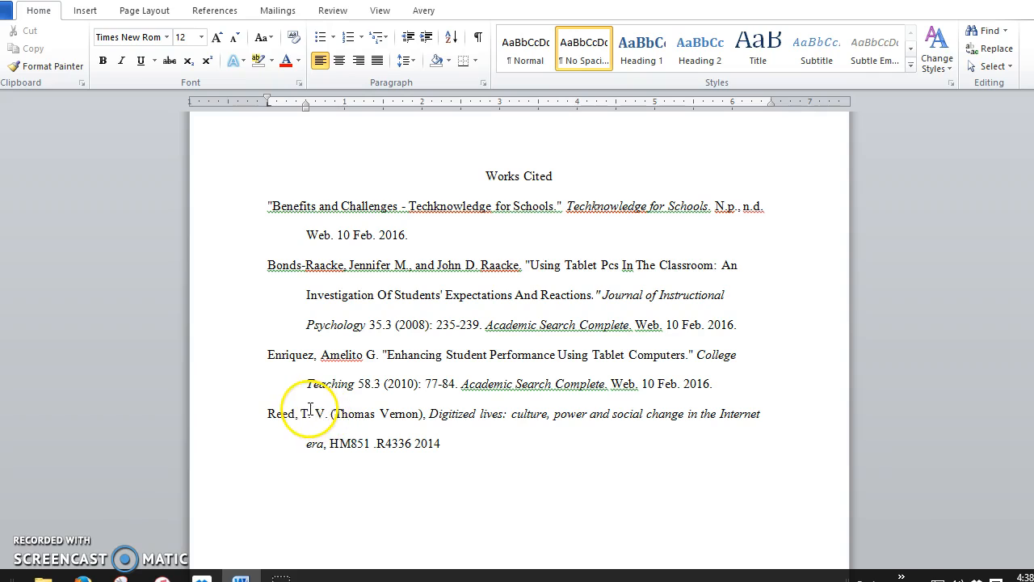
pyautogui.write('hom')
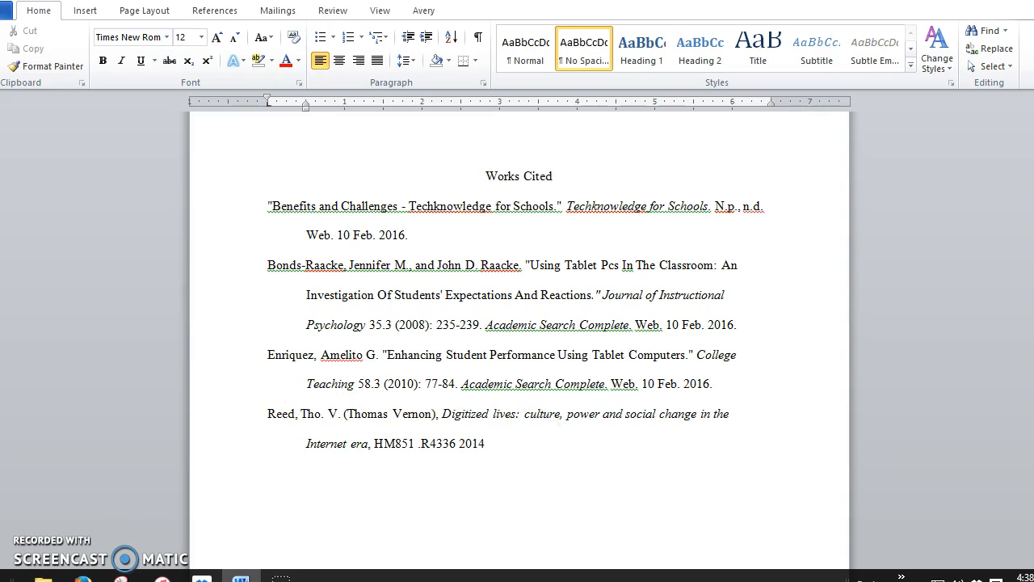
pyautogui.write('as')
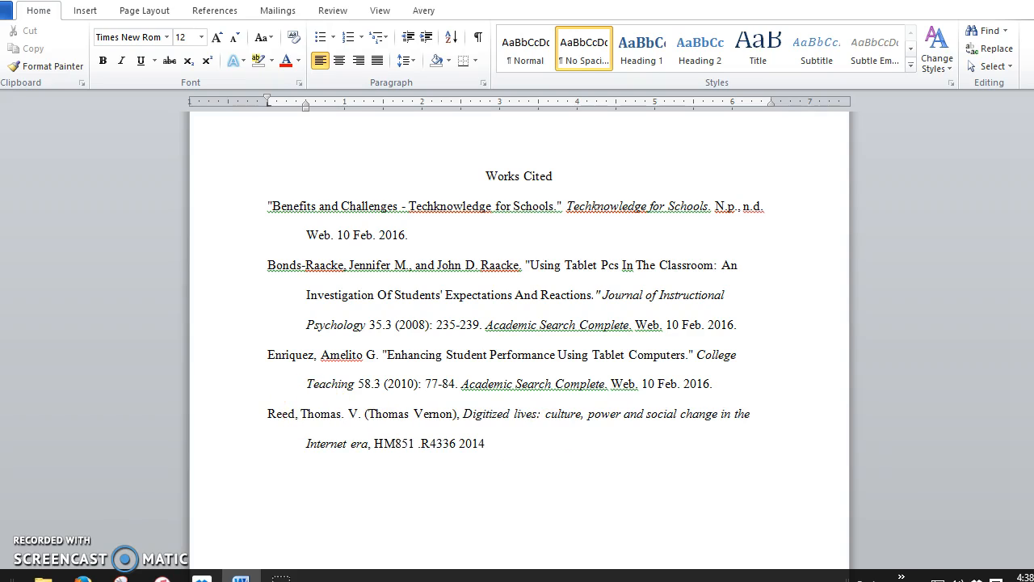
pyautogui.press('Delete')
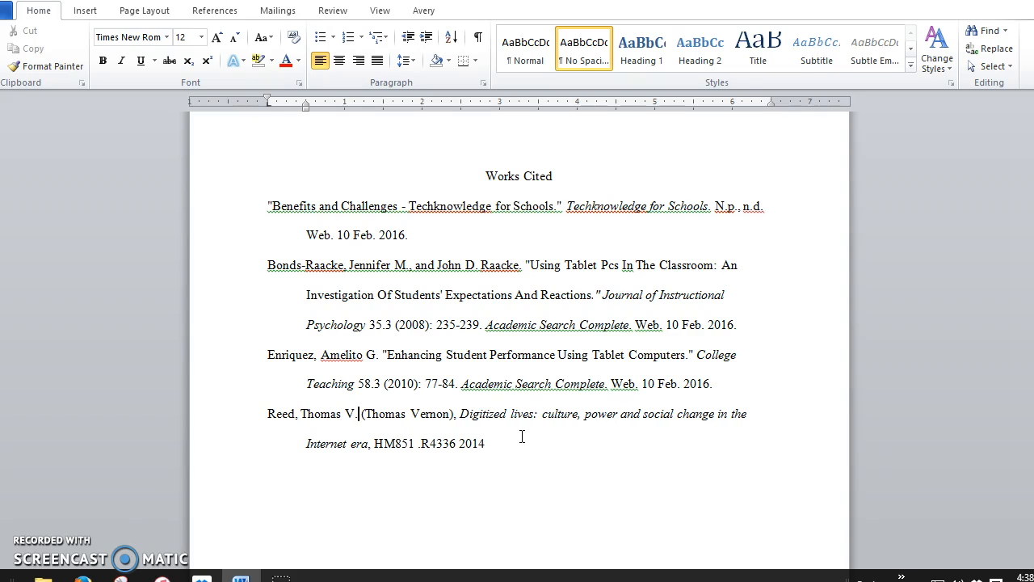
pyautogui.press('Delete')
pyautogui.press('Delete')
pyautogui.press('Delete')
pyautogui.press('Delete')
pyautogui.press('Delete')
pyautogui.press('Delete')
pyautogui.press('Delete')
pyautogui.press('Delete')
pyautogui.press('Delete')
pyautogui.press('Delete')
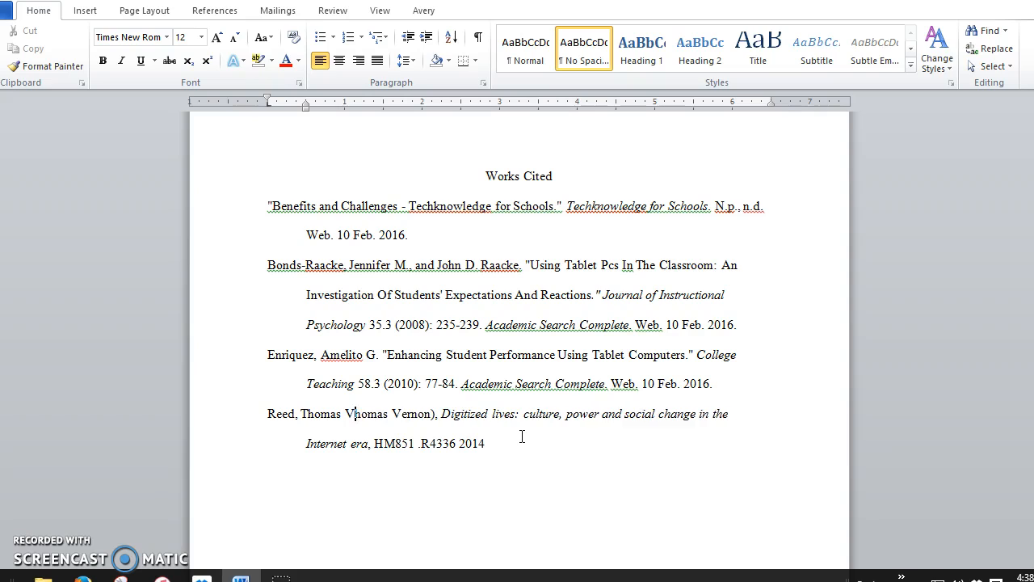
pyautogui.press('Delete')
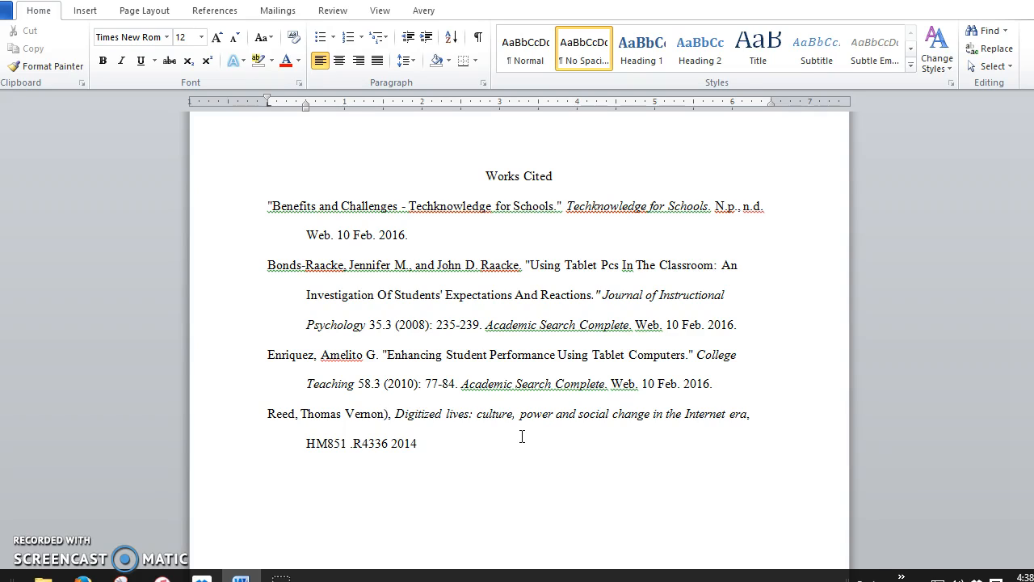
pyautogui.press('Delete')
pyautogui.press('Delete')
pyautogui.press('Delete')
pyautogui.write('.')
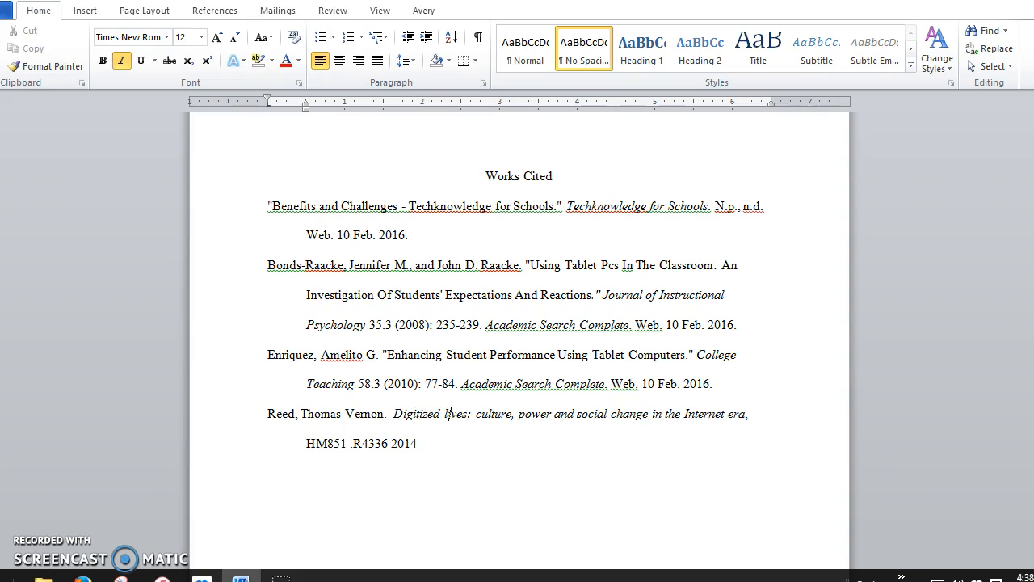
# Capitalize "Lives" in the book title of the last citation.
pyautogui.click(449, 413)
pyautogui.press('BackSpace')
pyautogui.write('L')
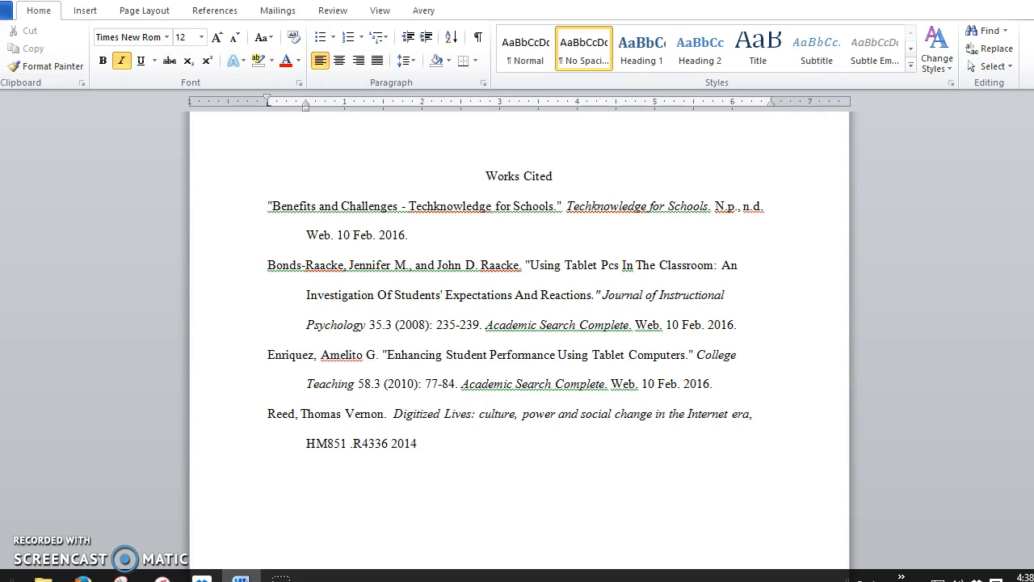
# Capitalize "Culture", "Power", "Social", "Change" and "Era" in the last citation's book title, and end the title with a period instead of a comma.
pyautogui.click(487, 413)
pyautogui.press('BackSpace')
pyautogui.write('C')
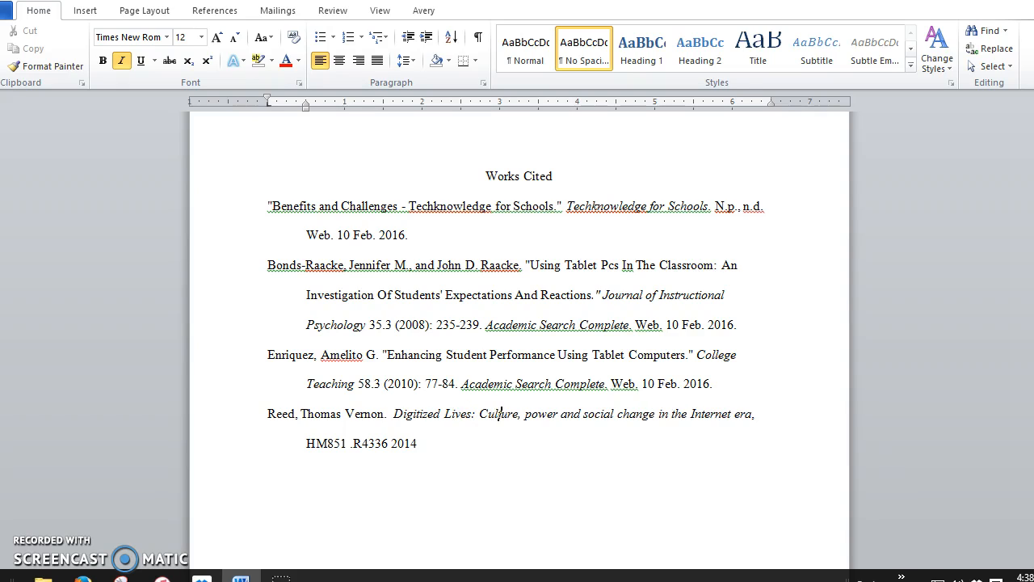
pyautogui.press('BackSpace')
pyautogui.write('P')
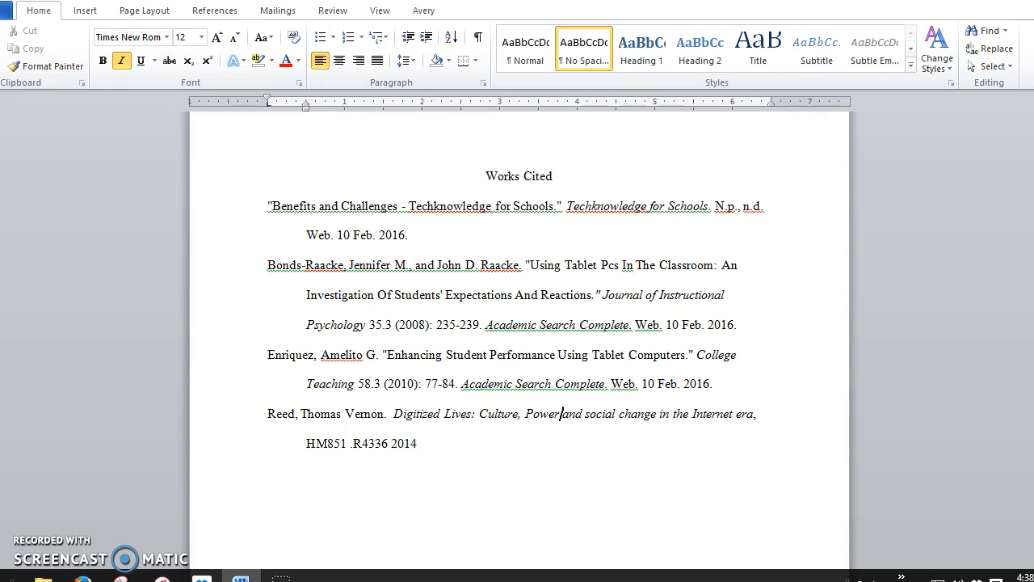
pyautogui.click(592, 413)
pyautogui.press('BackSpace')
pyautogui.write('S')
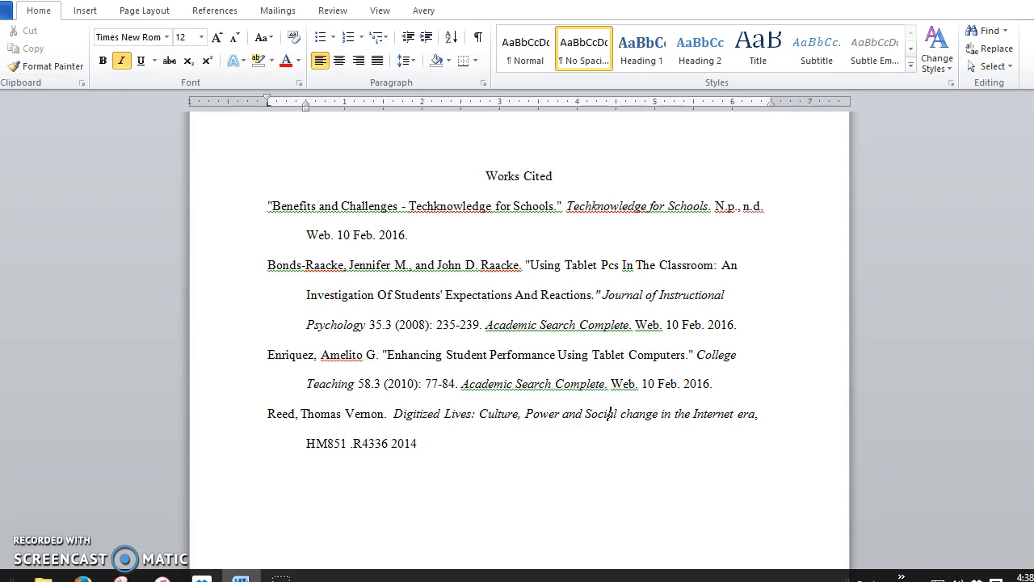
pyautogui.press('BackSpace')
pyautogui.write('C')
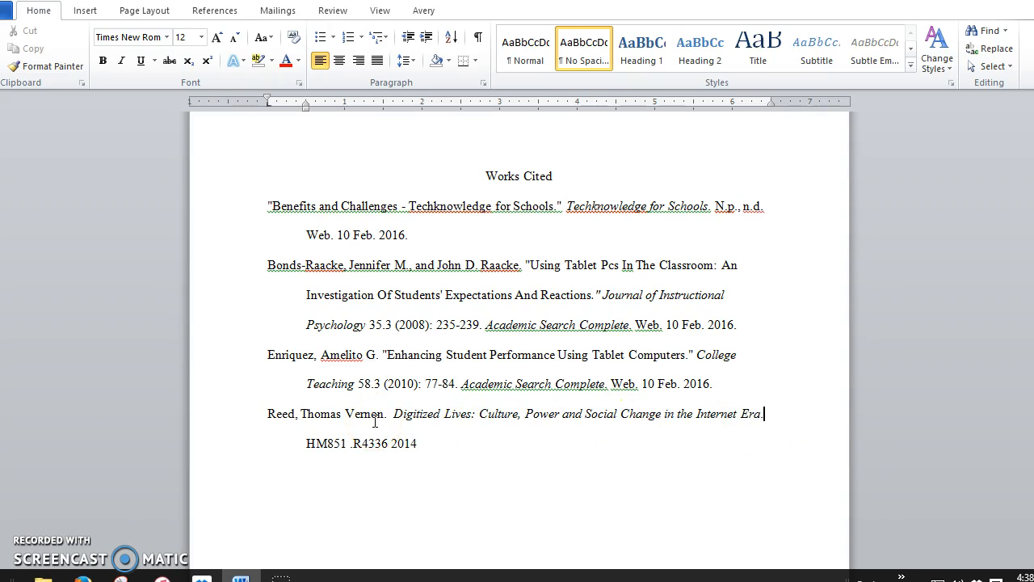
# Delete the call number "HM851 .R4336 2014" from the last citation.
pyautogui.moveTo(429, 445); pyautogui.dragTo(336, 443)
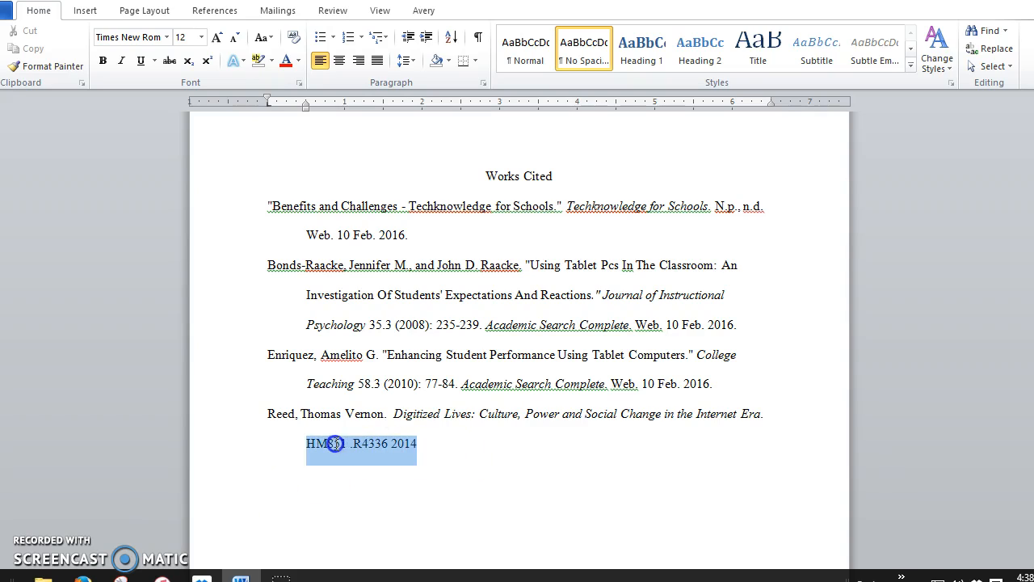
pyautogui.press('BackSpace')
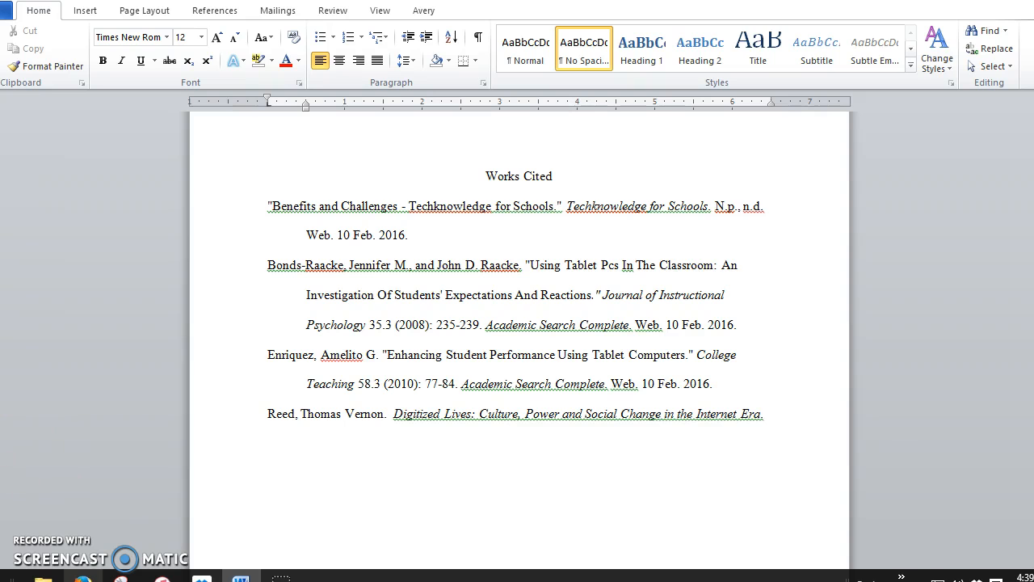
# Switch to Firefox and open the Modules page of the ENG-152-016 course in Canvas.
pyautogui.click(83, 578)
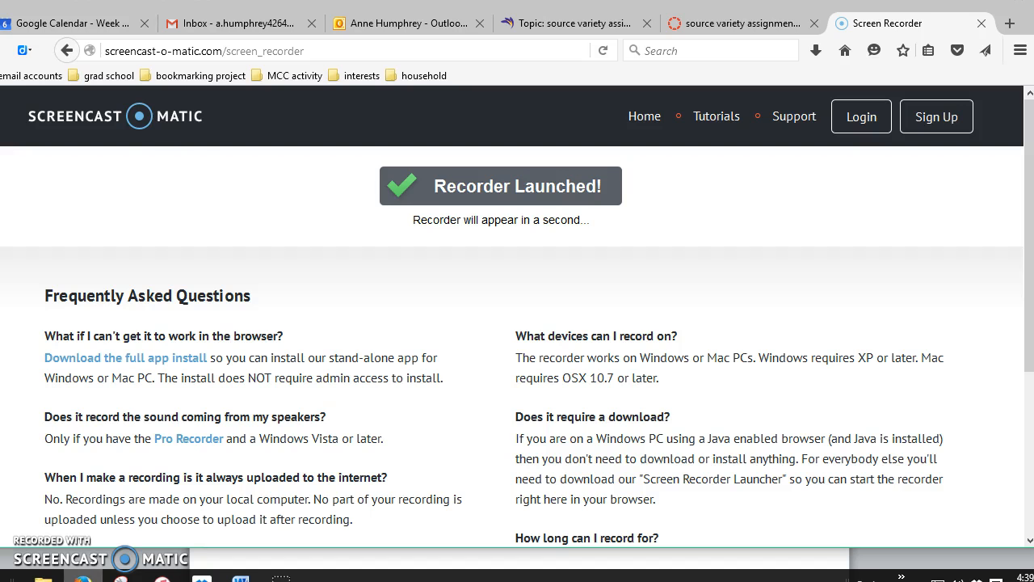
pyautogui.click(599, 27)
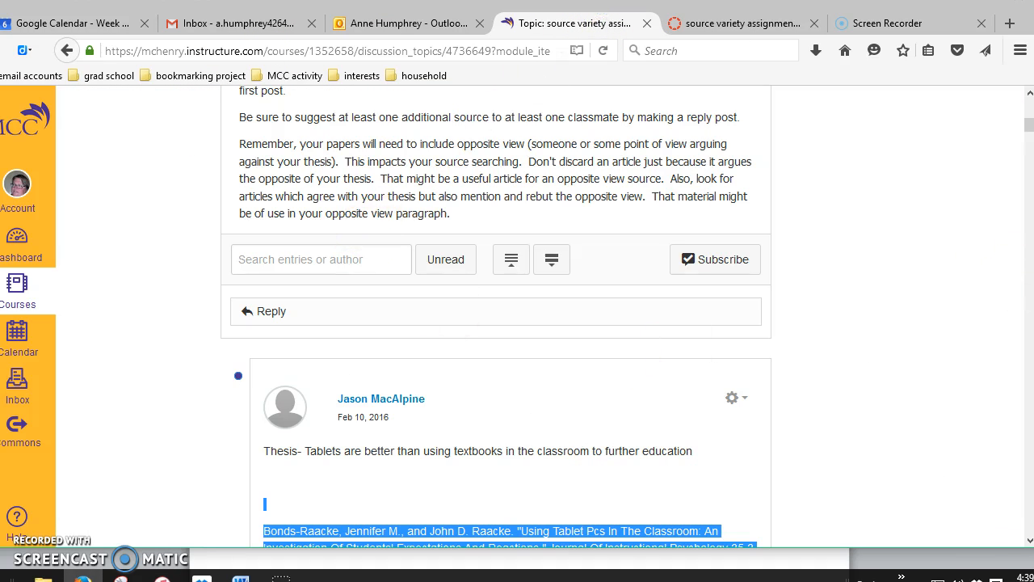
pyautogui.click(977, 1)
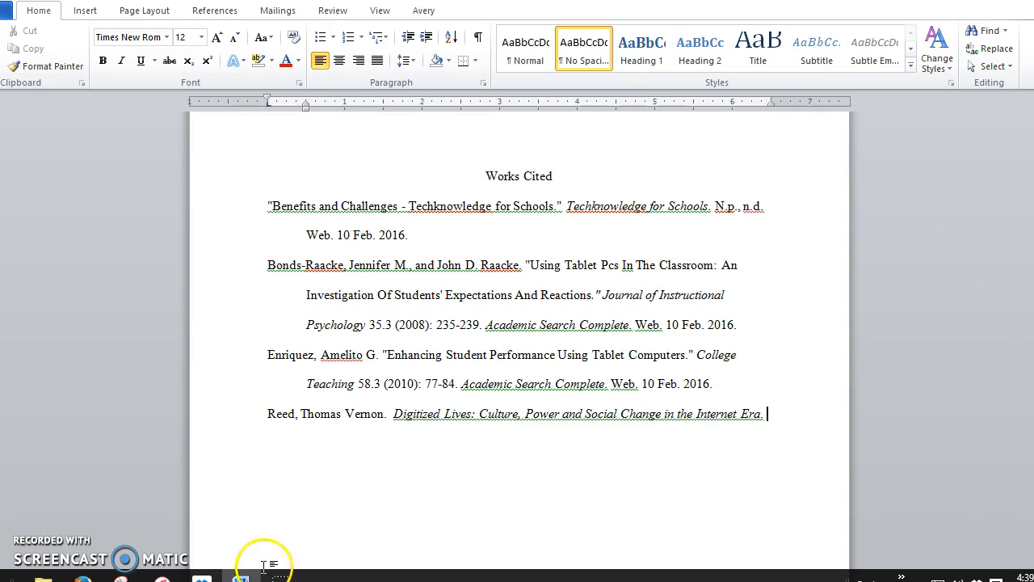
pyautogui.click(82, 575)
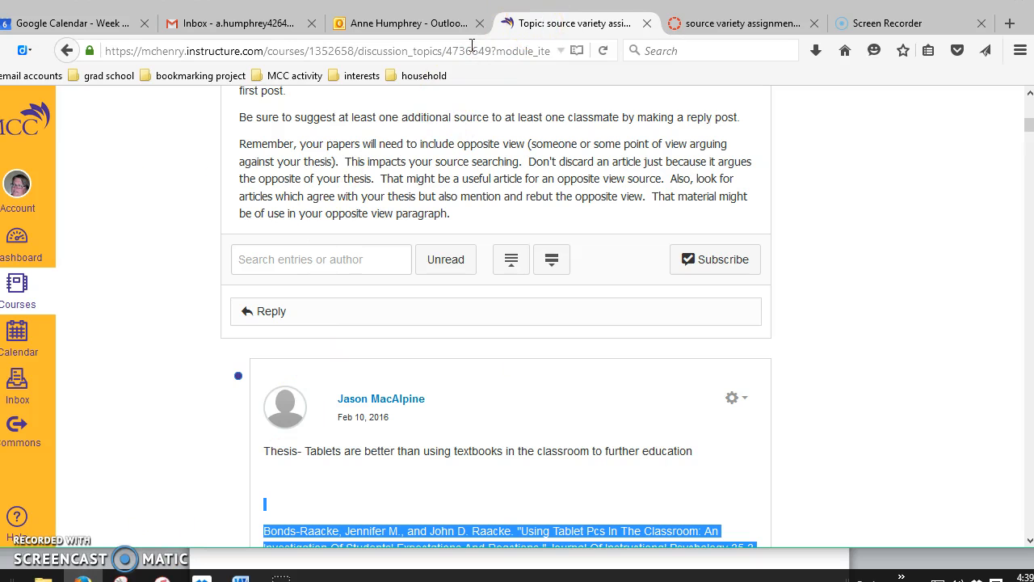
pyautogui.click(30, 291)
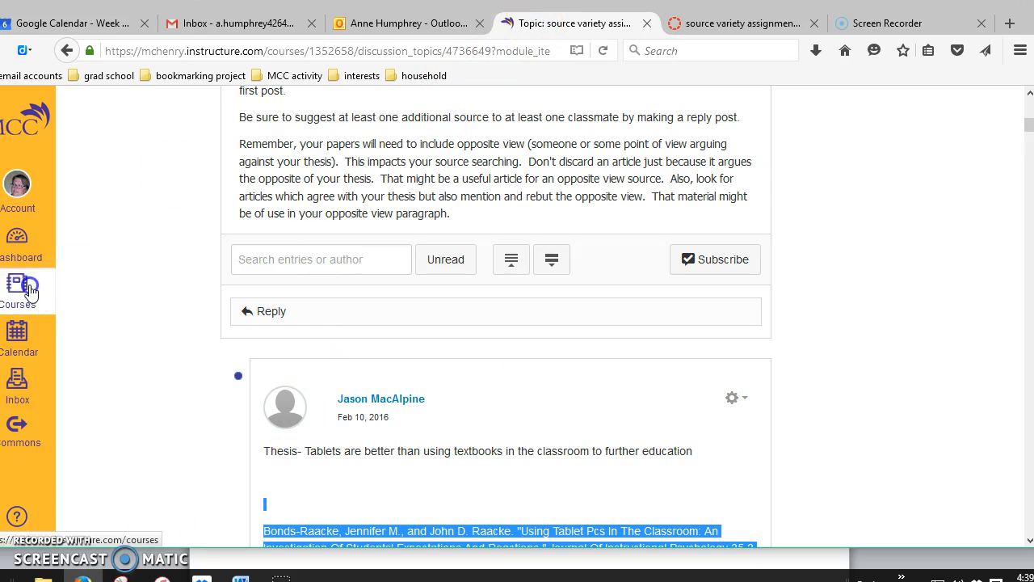
pyautogui.click(202, 185)
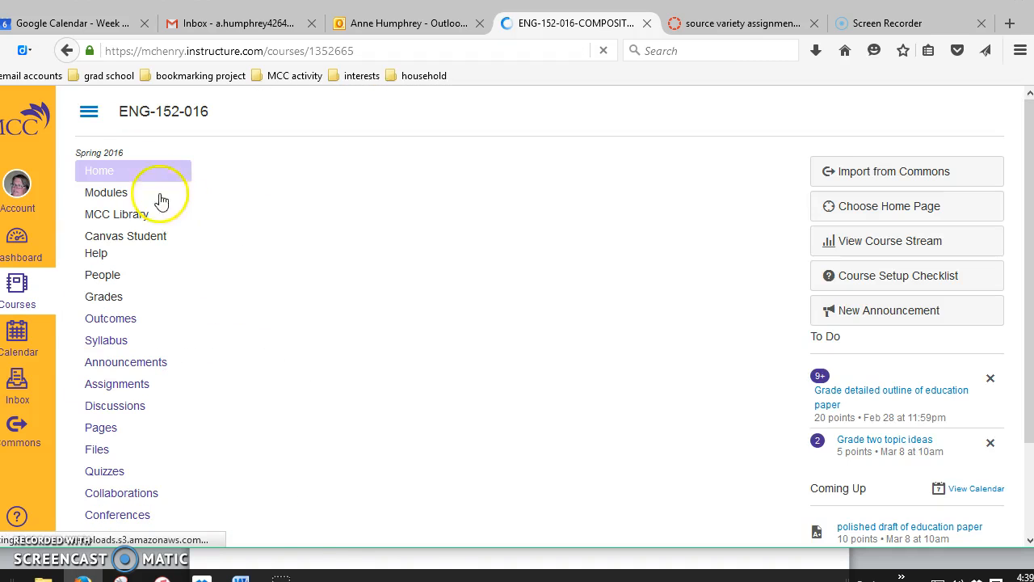
pyautogui.click(105, 202)
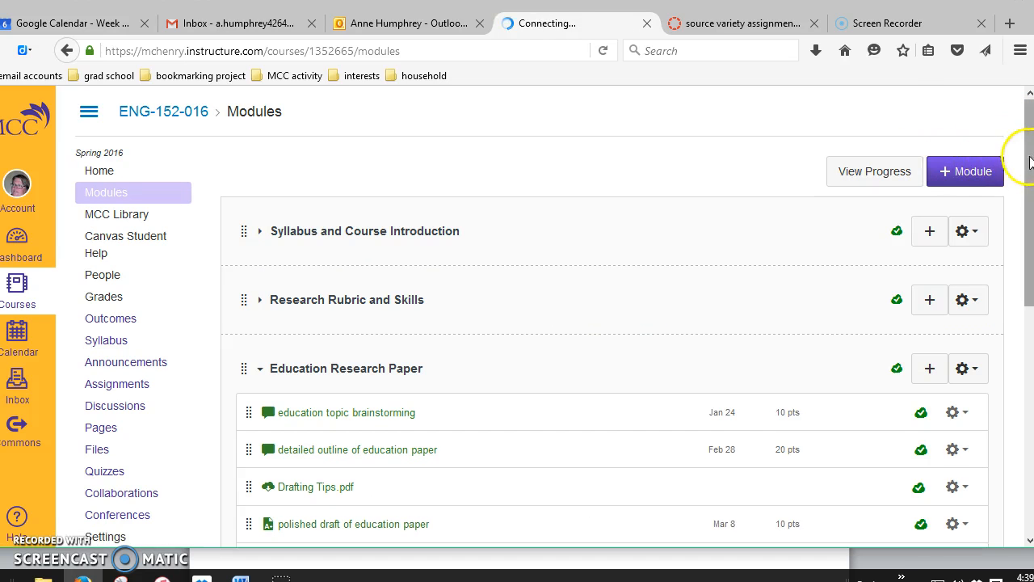
# Expand the Research Rubric and Skills module and open its library handout on MLA citation.
pyautogui.scroll(-2, 1014, 251)
pyautogui.scroll(-2, 1010, 259)
pyautogui.scroll(2, 1004, 242)
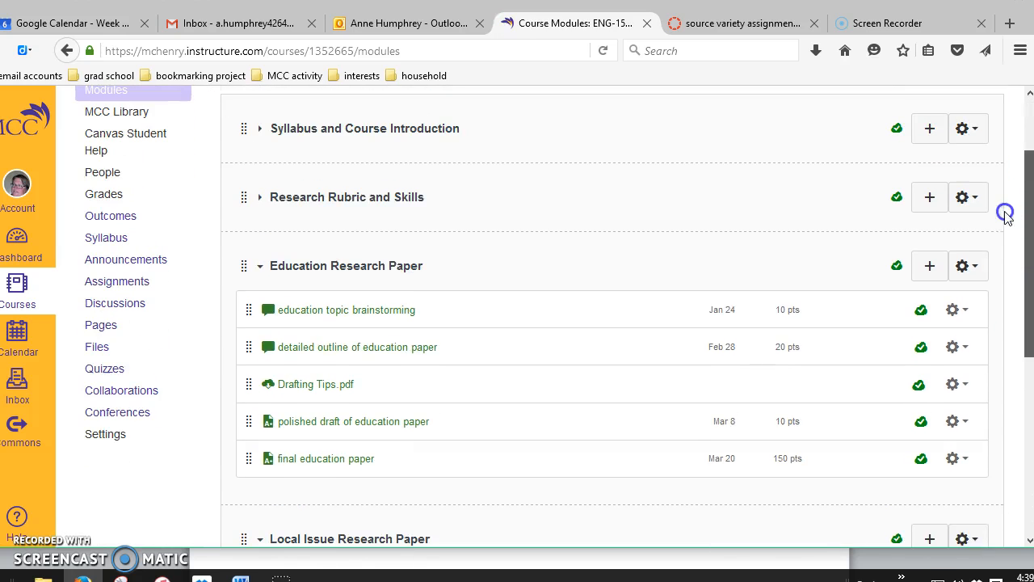
pyautogui.click(258, 201)
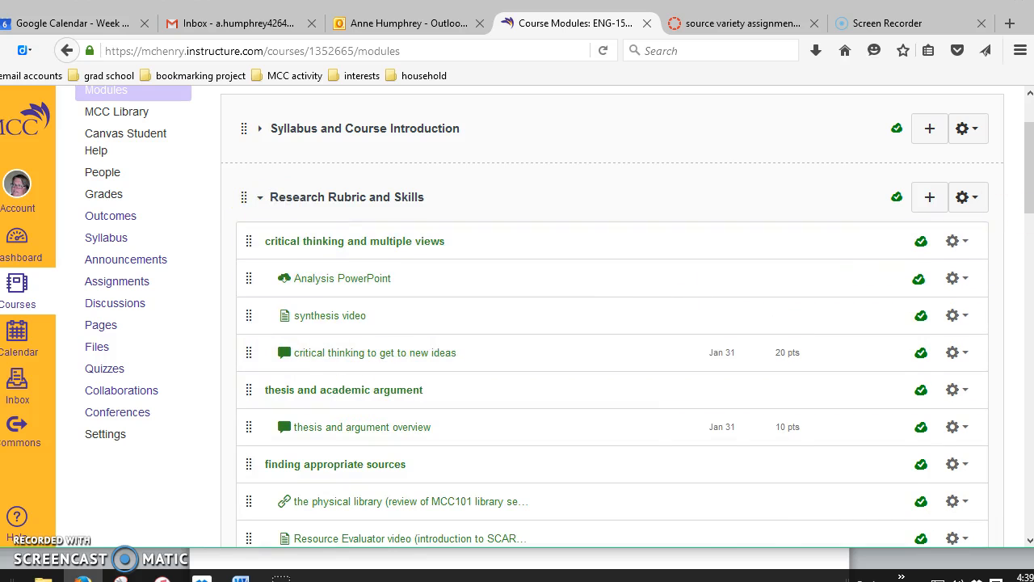
pyautogui.moveTo(1020, 196); pyautogui.dragTo(993, 363)
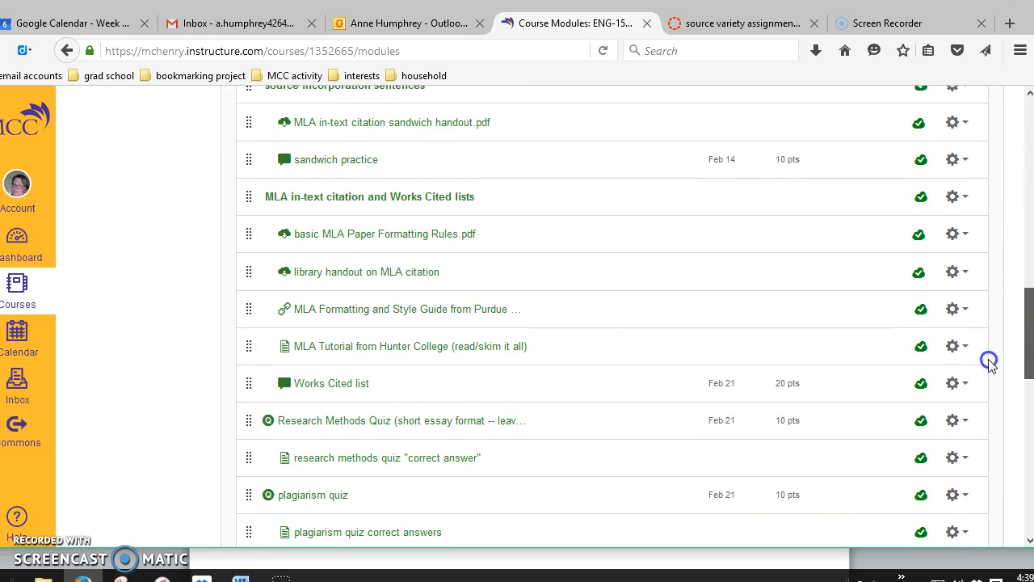
pyautogui.click(377, 273)
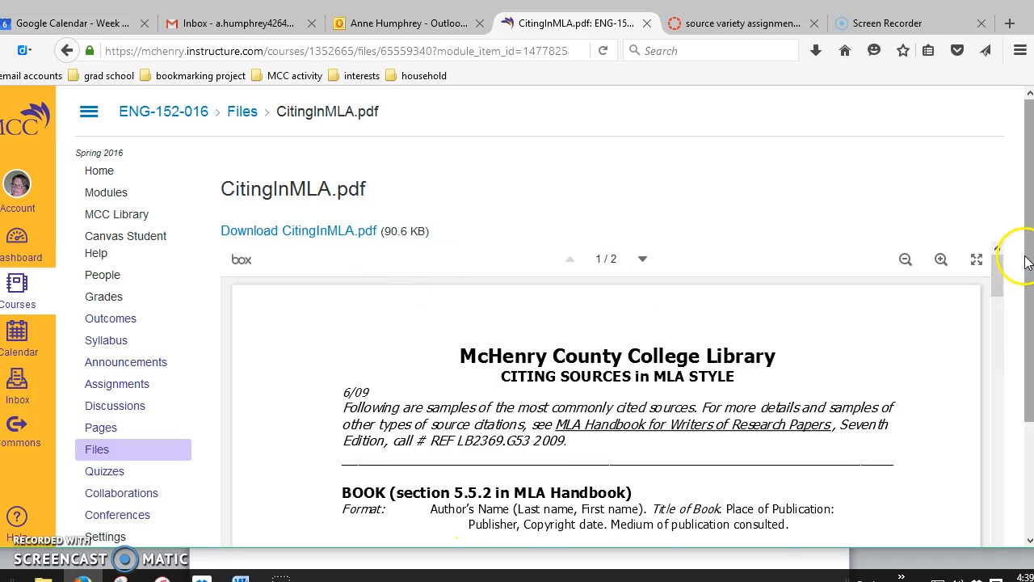
# Copy the part of the handout's BOOK format from "Place of Publication:" through "Medium of publication consulted".
pyautogui.scroll(-1, 1026, 261)
pyautogui.click(1000, 234)
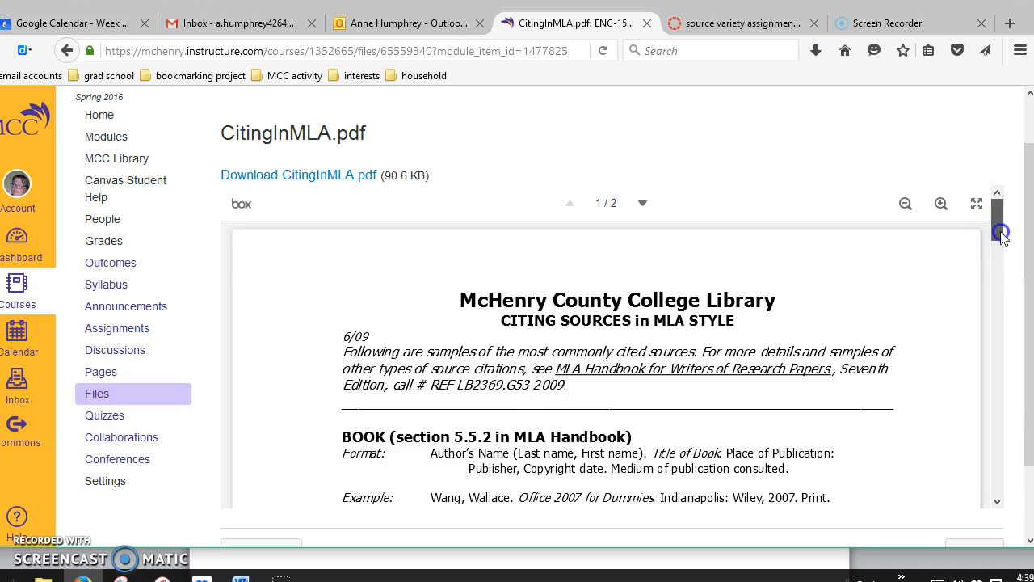
pyautogui.moveTo(1001, 235); pyautogui.dragTo(1000, 253)
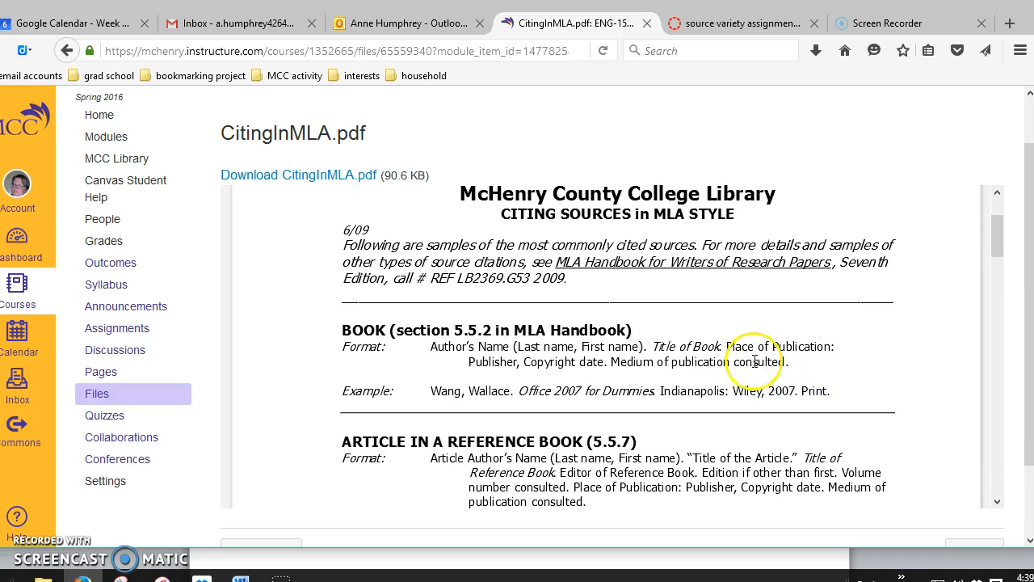
pyautogui.click(728, 346)
pyautogui.moveTo(764, 349); pyautogui.dragTo(831, 369)
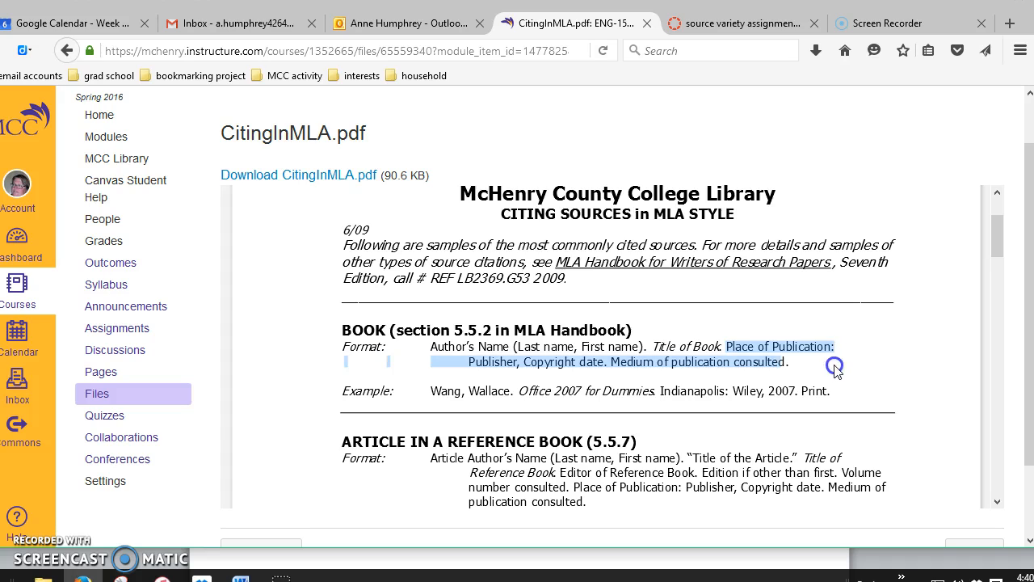
pyautogui.rightClick(777, 363)
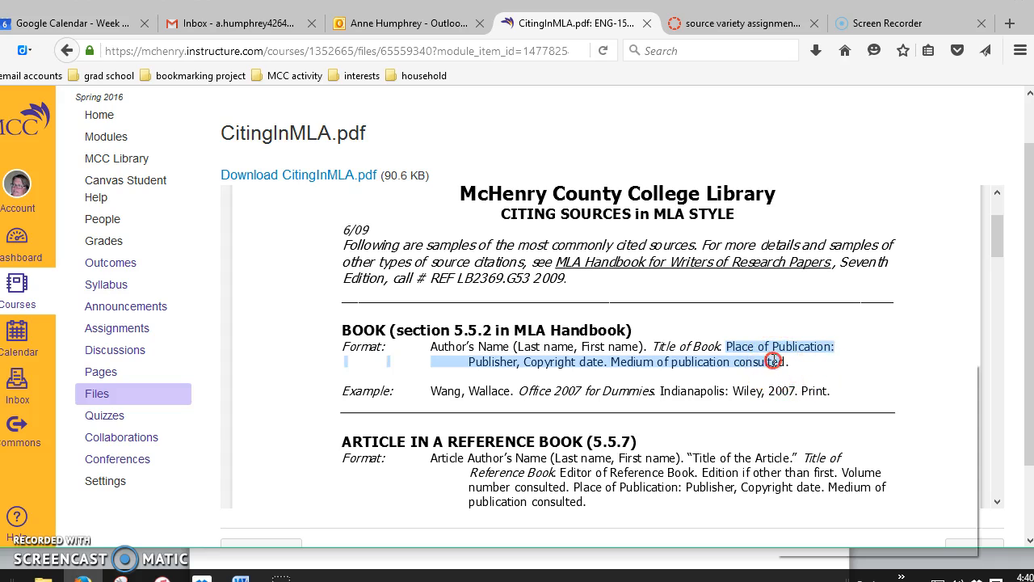
pyautogui.click(809, 374)
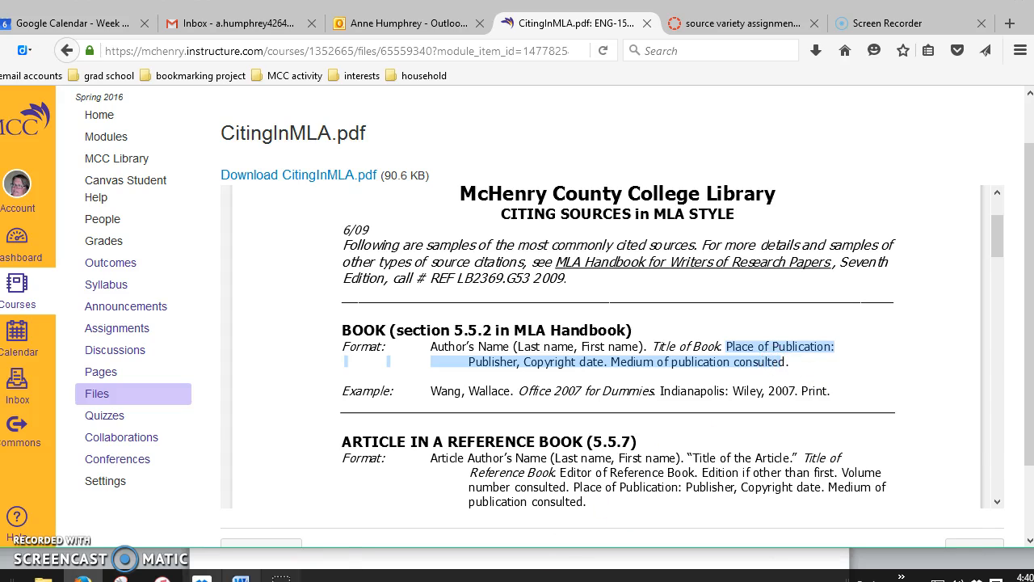
# Switch back to Word and paste the copied publication format as plain text after the book title in the last citation.
pyautogui.click(241, 577)
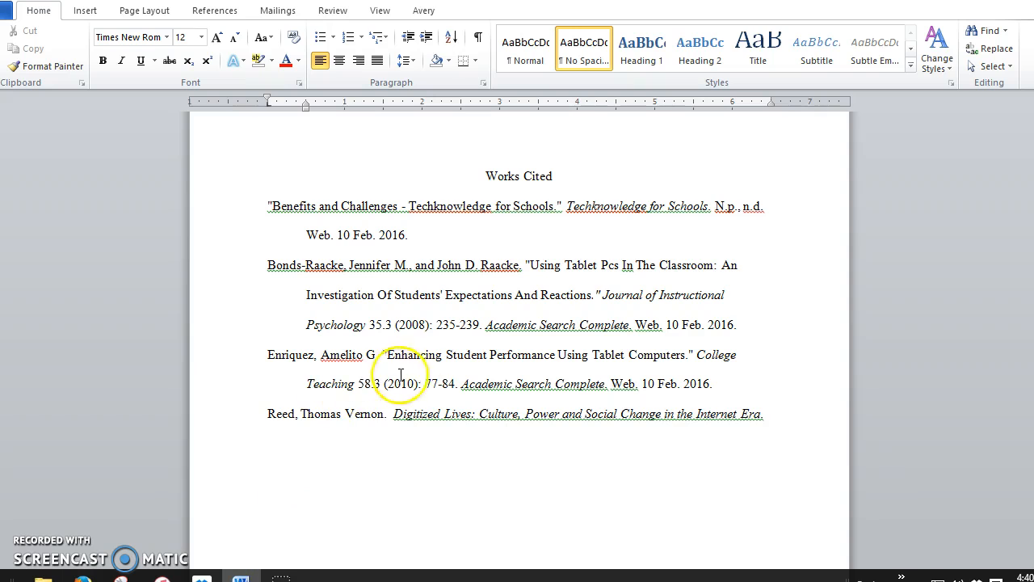
pyautogui.click(785, 416)
pyautogui.rightClick(785, 415)
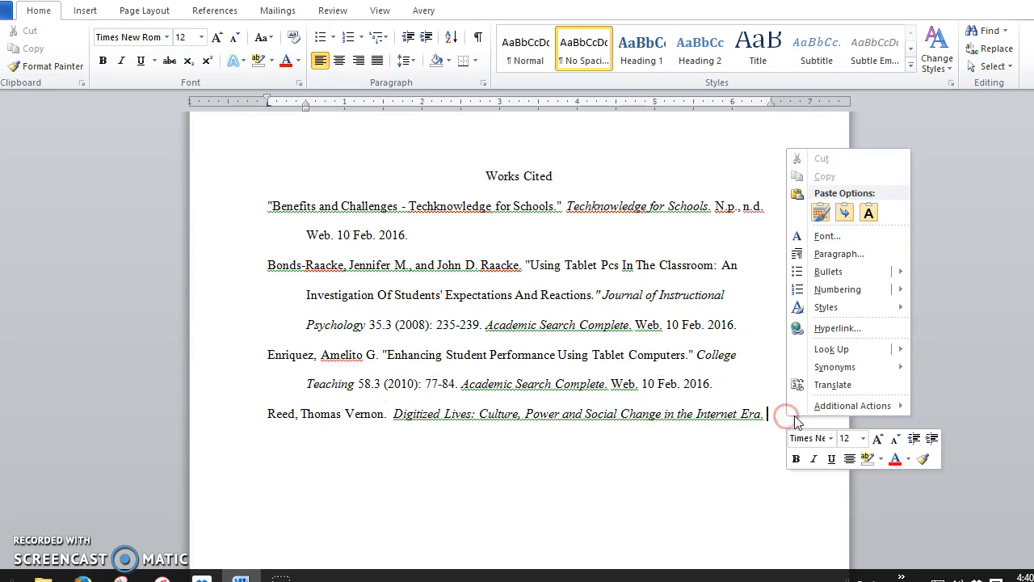
pyautogui.click(871, 214)
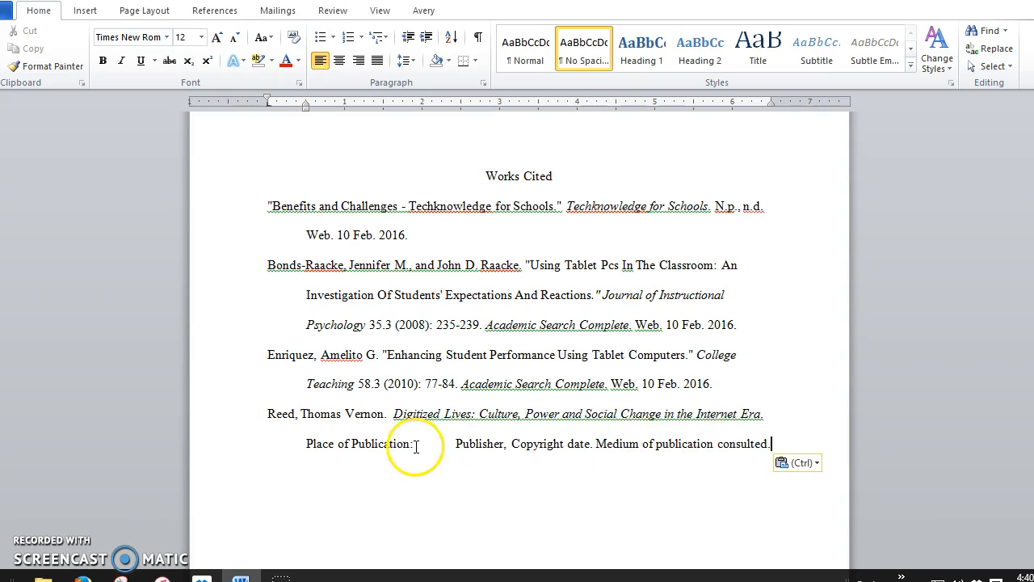
# Remove the gap before "Publisher" in the last citation and replace the "Medium of publication consulted" placeholder with "Print.".
pyautogui.click(457, 443)
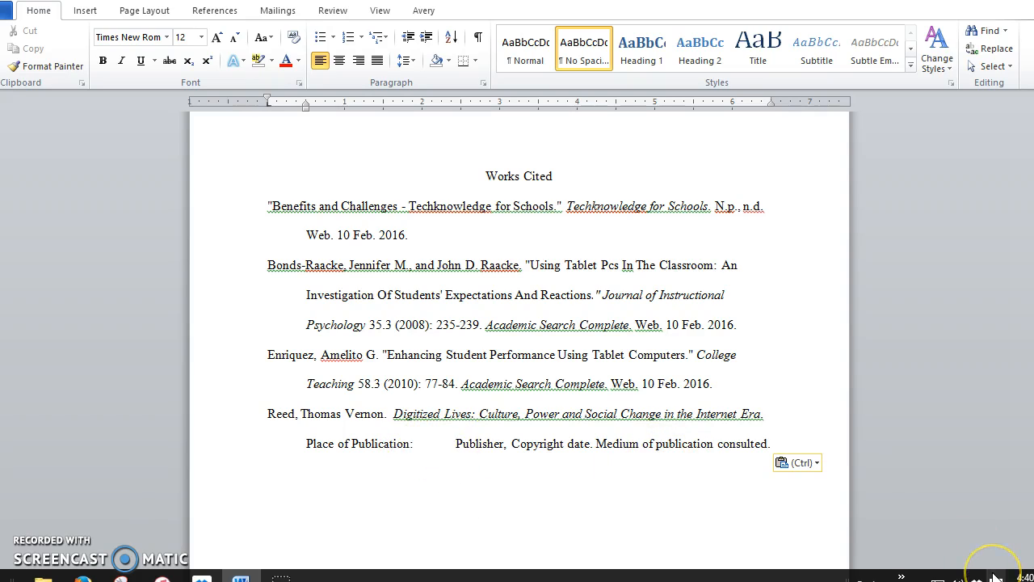
pyautogui.press('BackSpace')
pyautogui.press('BackSpace')
pyautogui.press('BackSpace')
pyautogui.press('BackSpace')
pyautogui.press('BackSpace')
pyautogui.press('BackSpace')
pyautogui.press('BackSpace')
pyautogui.press('BackSpace')
pyautogui.press('BackSpace')
pyautogui.press('BackSpace')
pyautogui.press('BackSpace')
pyautogui.press('BackSpace')
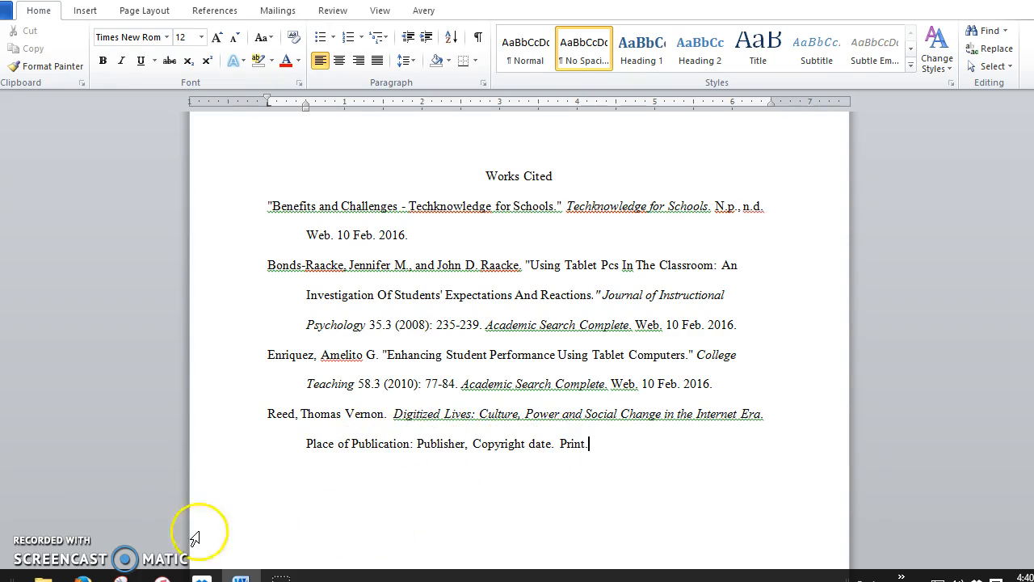
# Switch to Firefox, search for mchenry.edu in a new tab, and open the official McHenry County College site.
pyautogui.moveTo(81, 575)
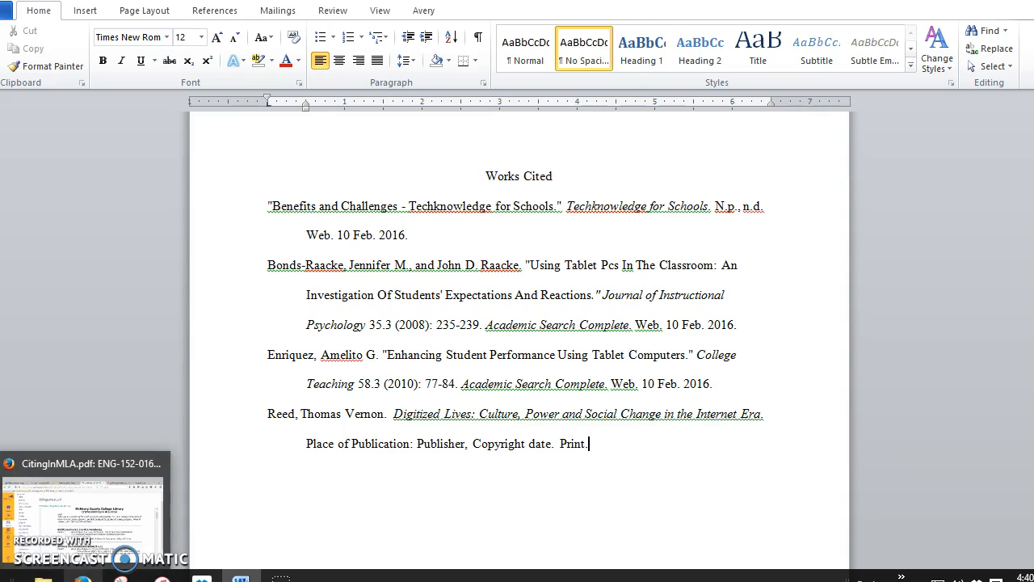
pyautogui.click(82, 509)
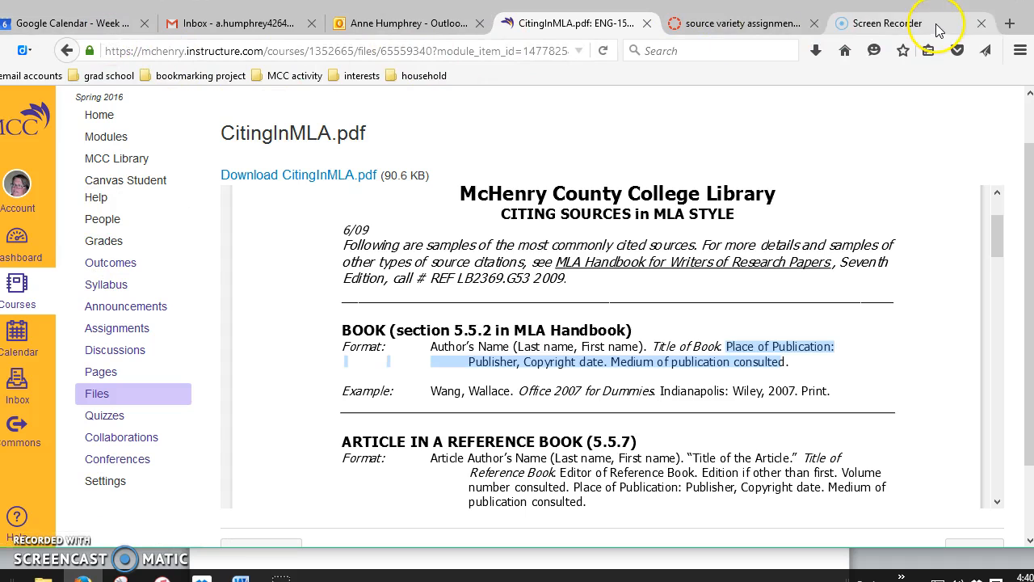
pyautogui.click(1009, 23)
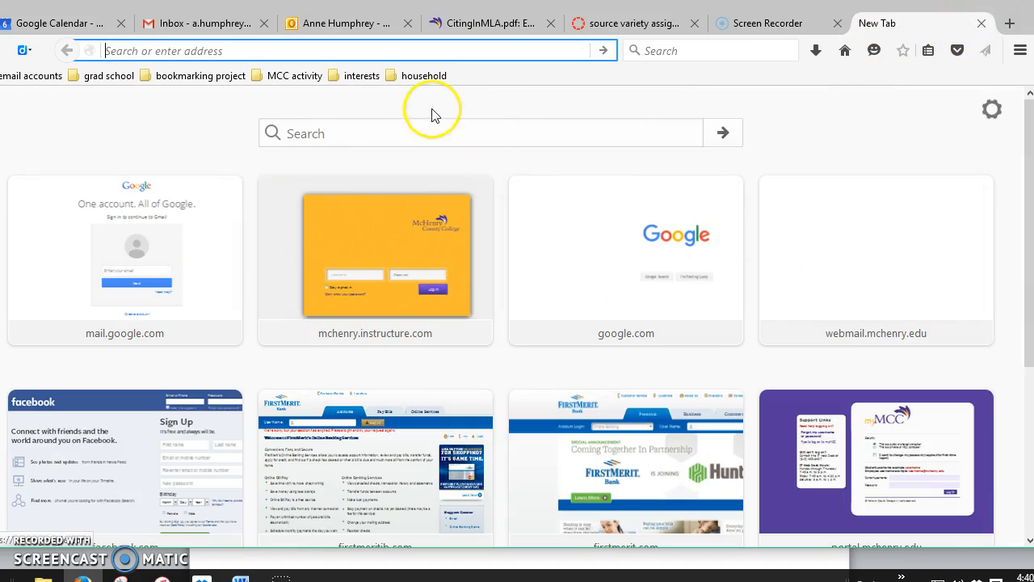
pyautogui.click(413, 141)
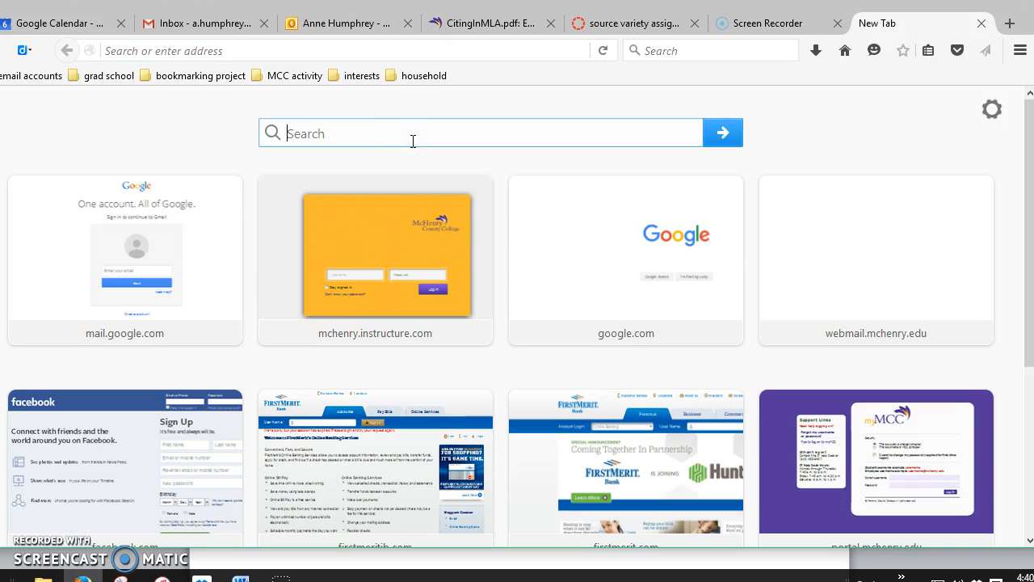
pyautogui.write('mchenry.edu')
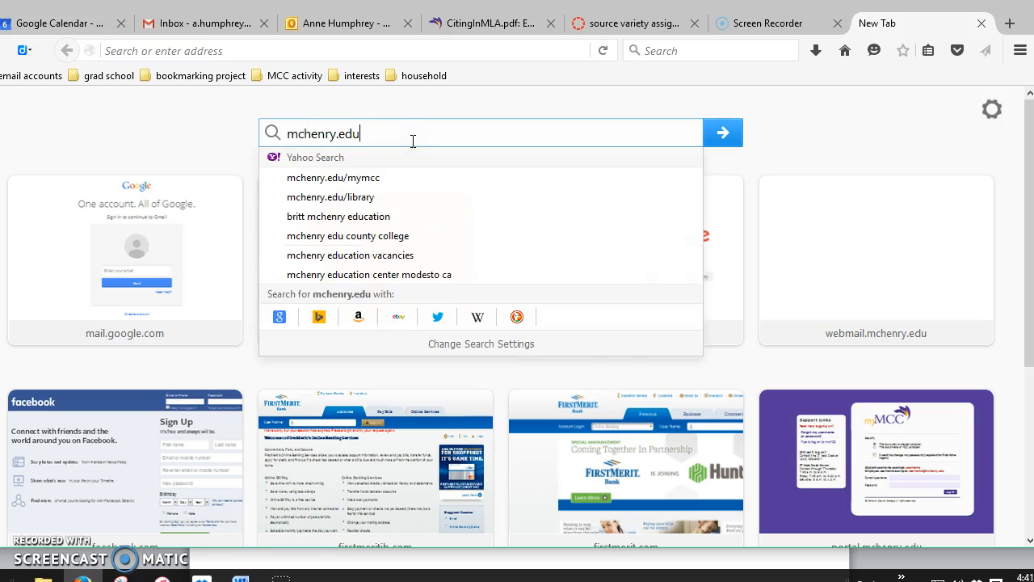
pyautogui.press('Return')
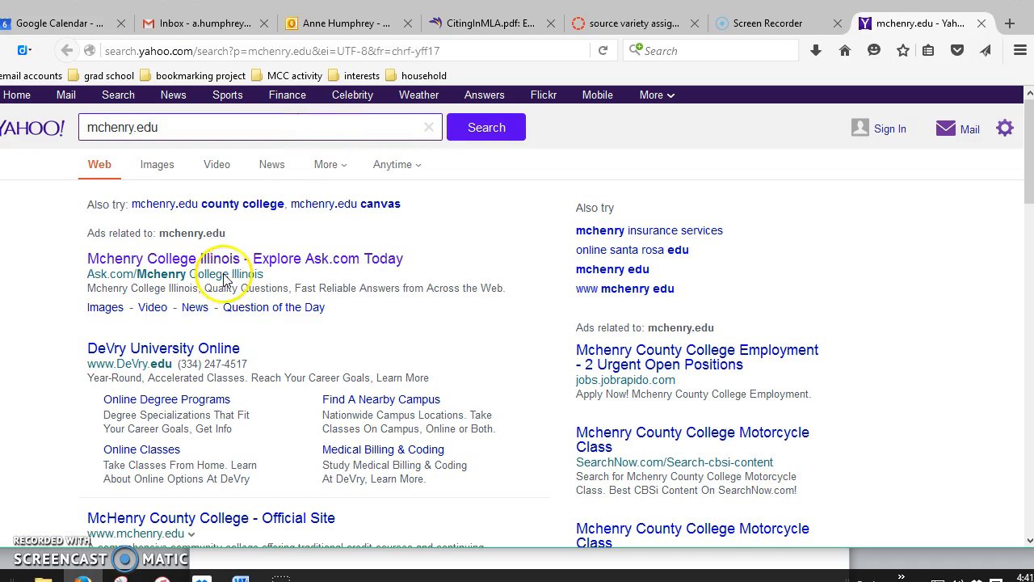
pyautogui.click(202, 518)
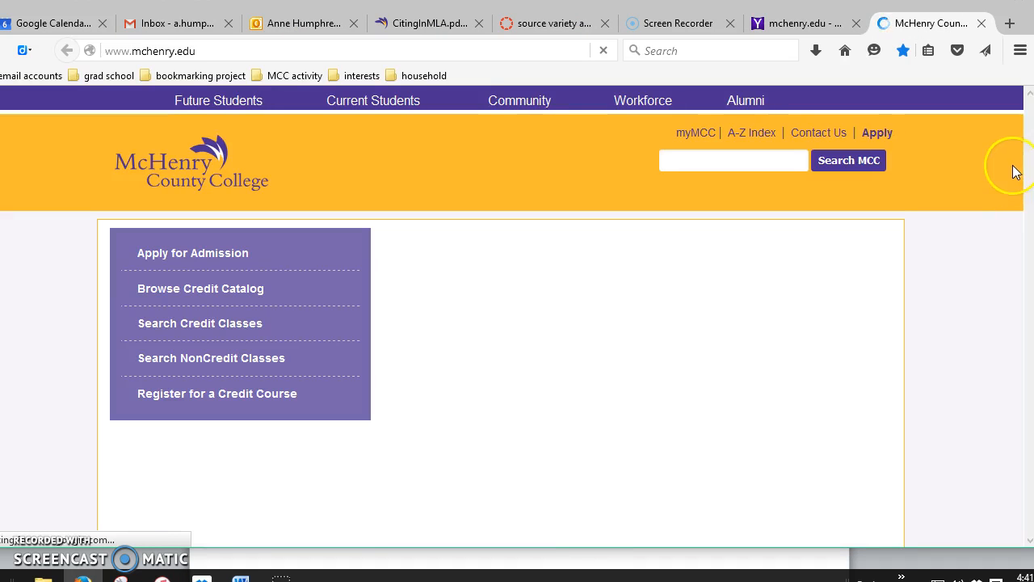
pyautogui.moveTo(1019, 141); pyautogui.dragTo(968, 436)
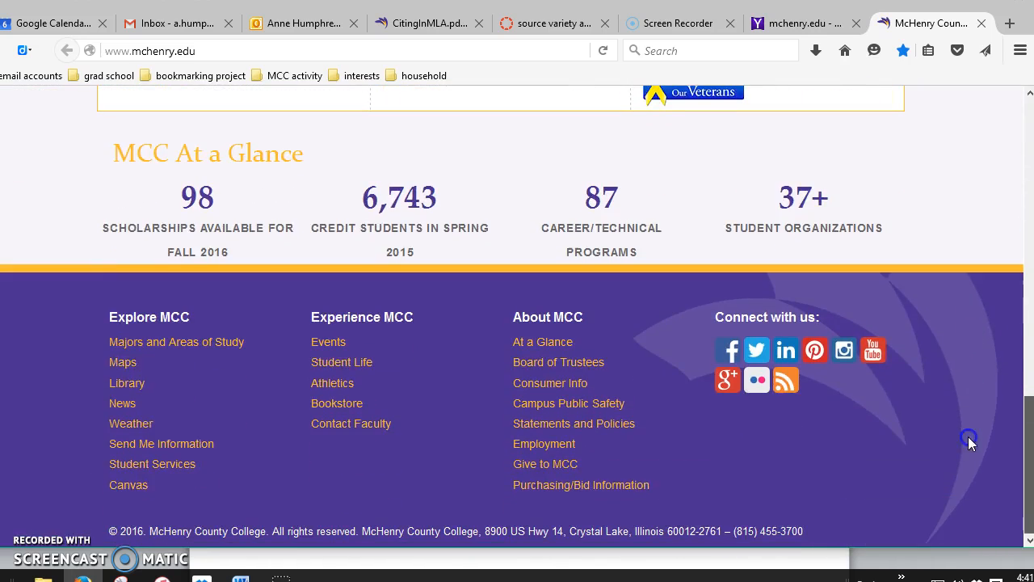
# Open the MCC Library Catalog from the books and media section of the college's library page.
pyautogui.click(120, 386)
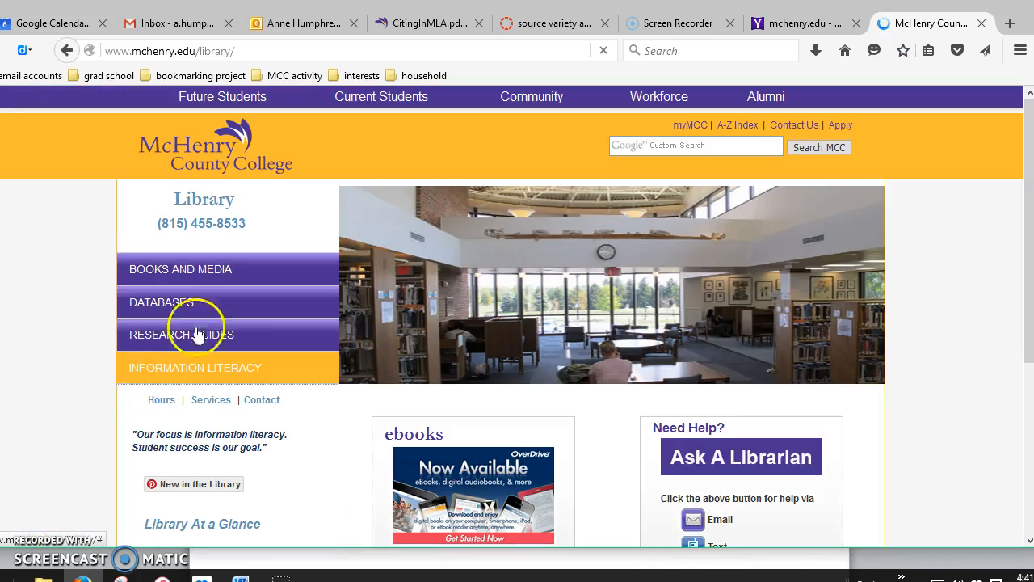
pyautogui.click(195, 272)
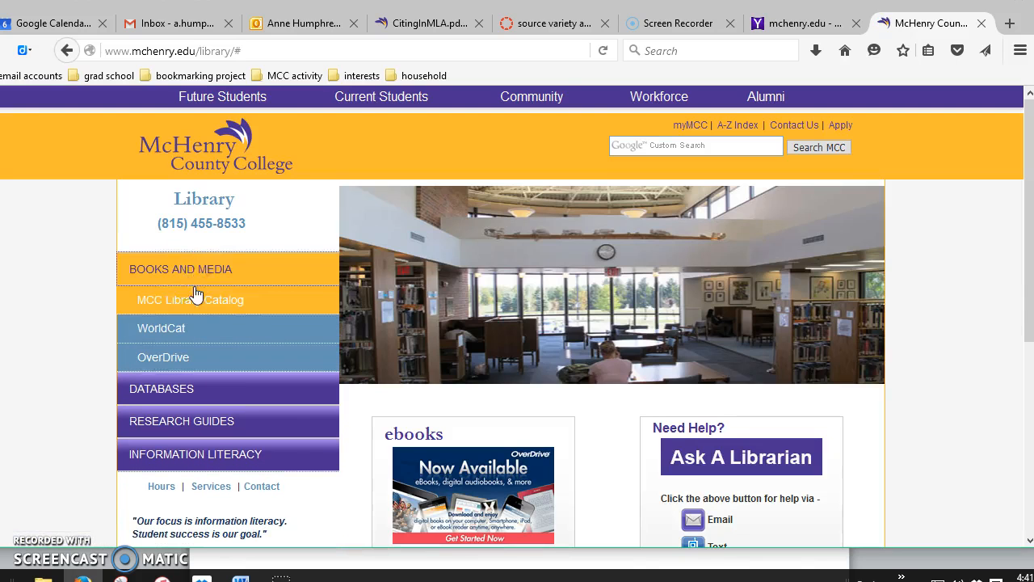
pyautogui.click(194, 304)
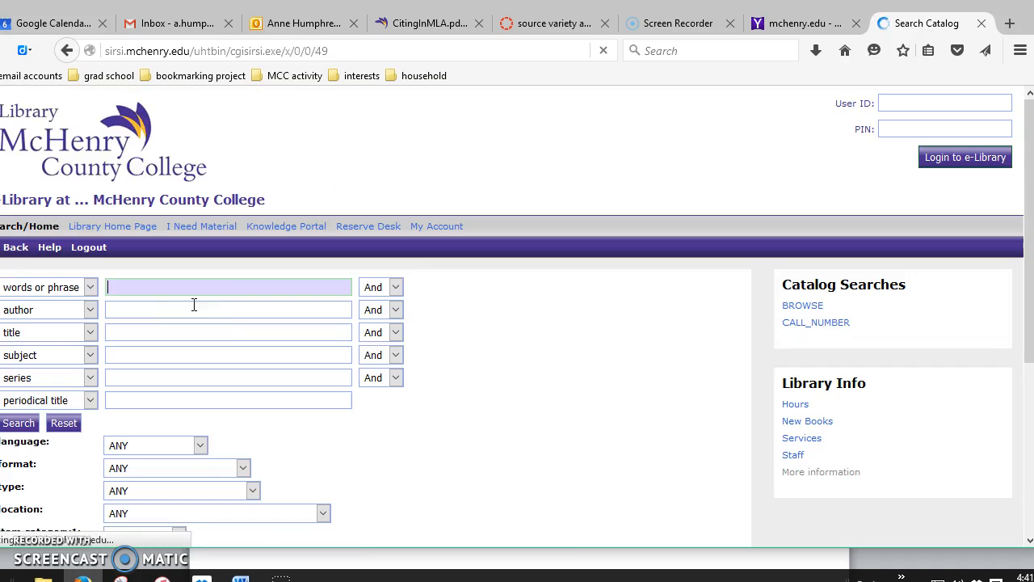
# Search the catalog by the book author's last name and open the record for "Digitized lives : culture, power and social change in the Internet era".
pyautogui.click(193, 295)
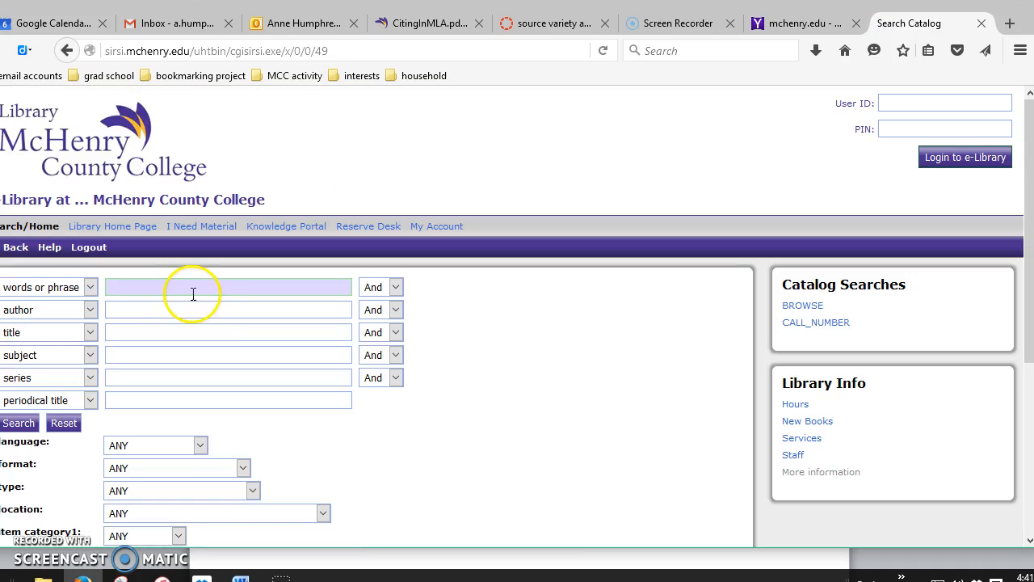
pyautogui.click(120, 316)
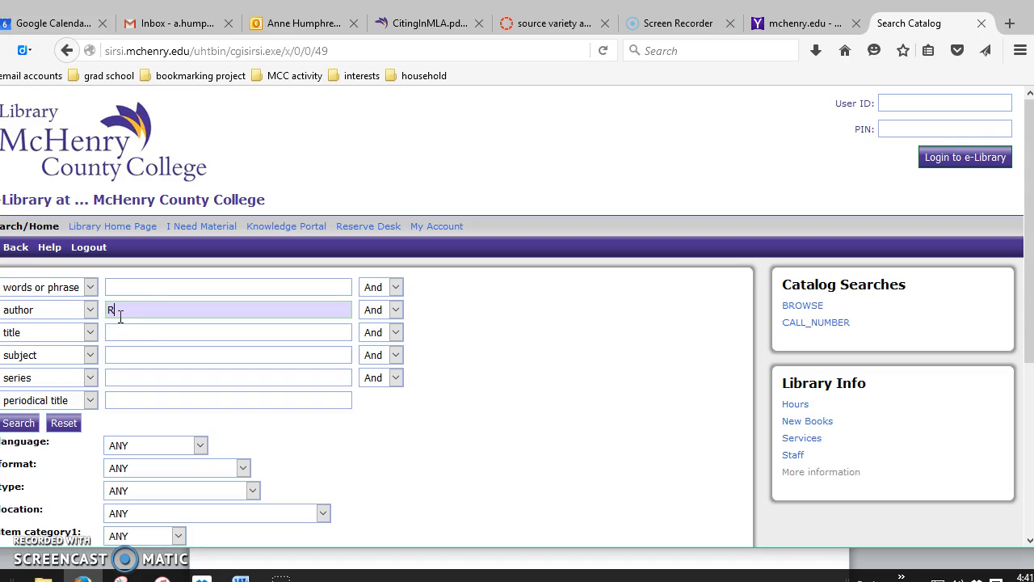
pyautogui.click(13, 422)
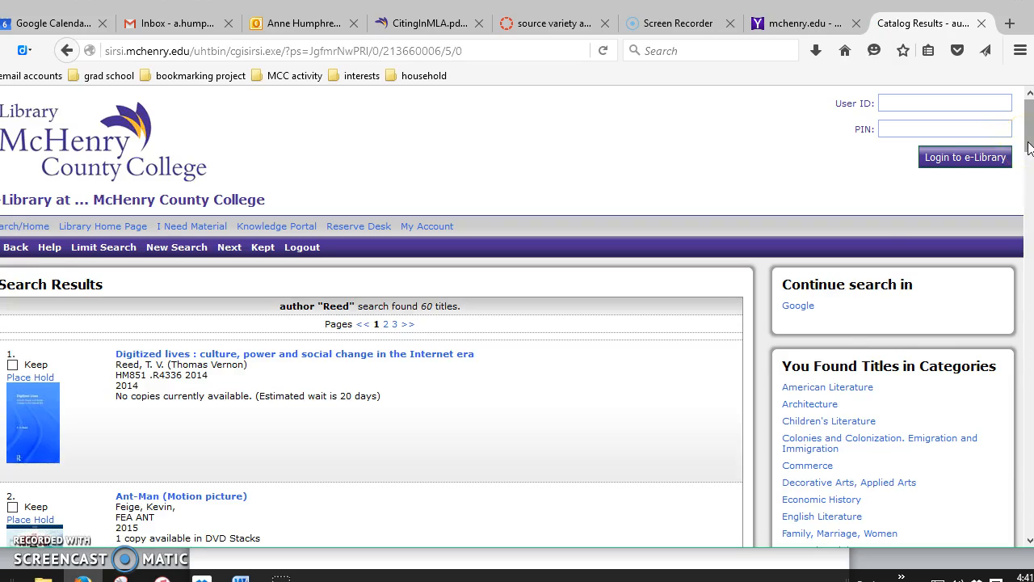
pyautogui.click(392, 356)
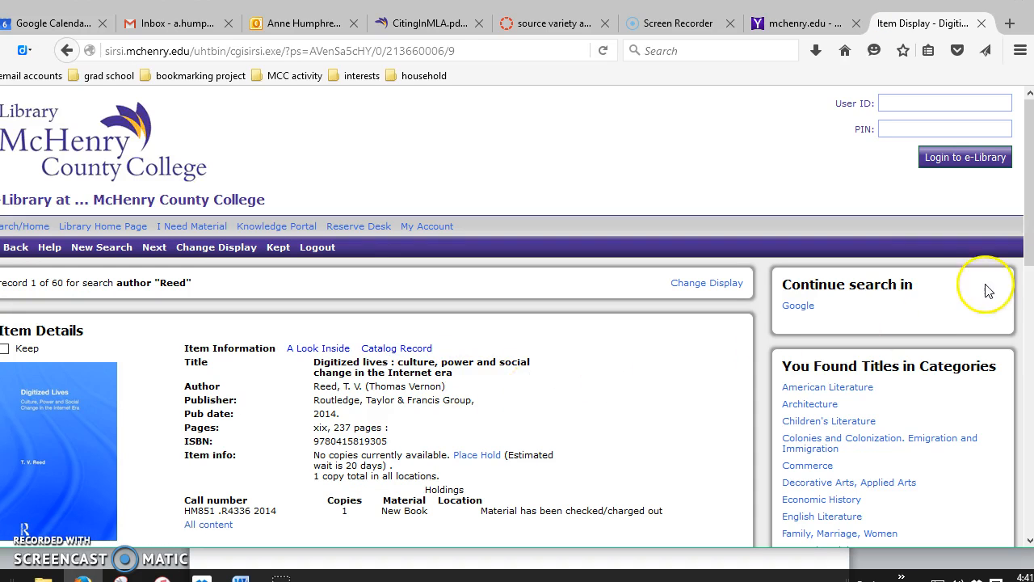
# Copy the publisher "Routledge, Taylor & Francis Group," from the catalog record and paste it as plain text before "Copyright date" in the last Word citation.
pyautogui.click(944, 3)
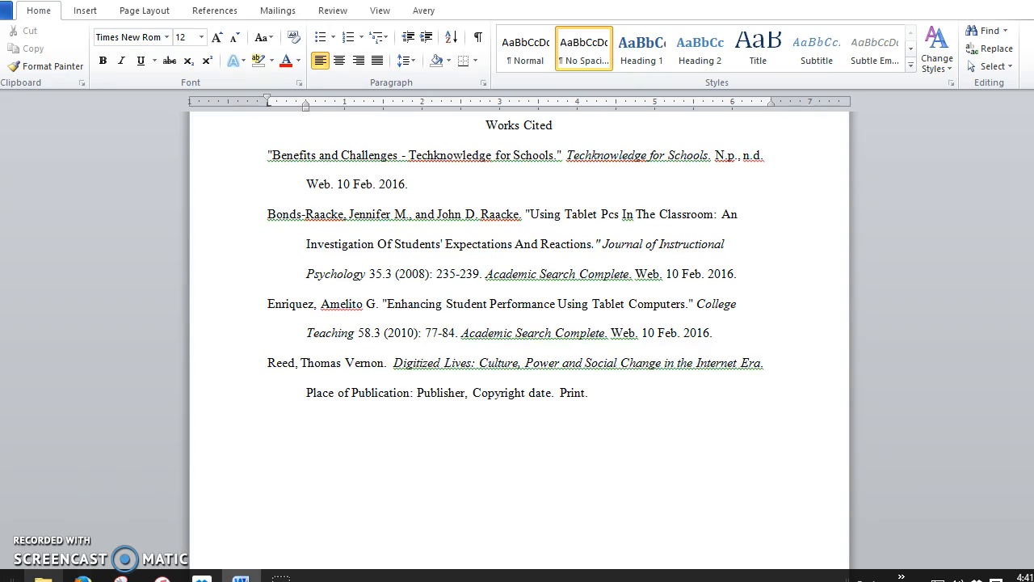
pyautogui.click(83, 578)
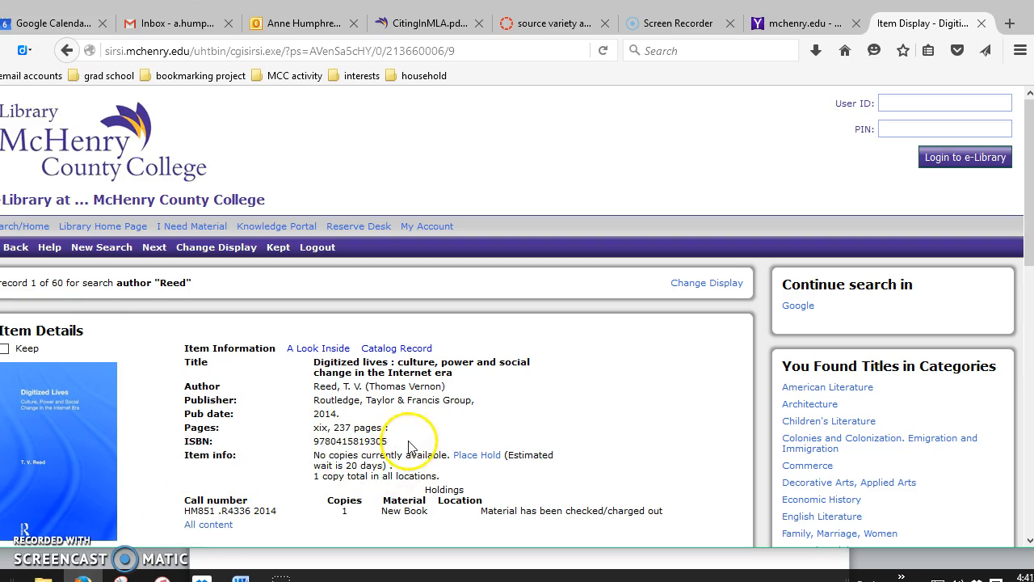
pyautogui.moveTo(483, 401); pyautogui.dragTo(331, 404)
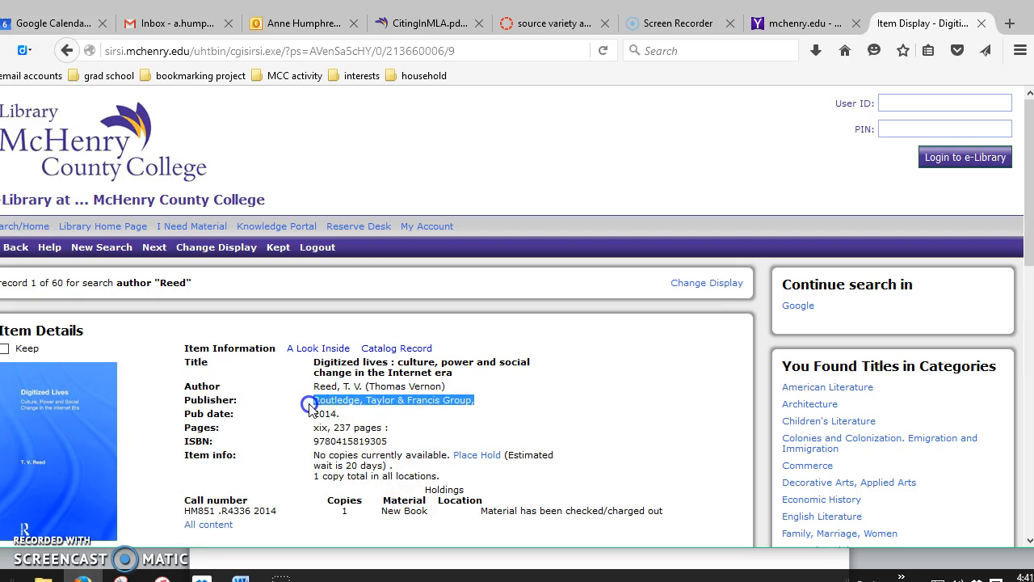
pyautogui.rightClick(357, 402)
pyautogui.click(396, 413)
pyautogui.click(241, 579)
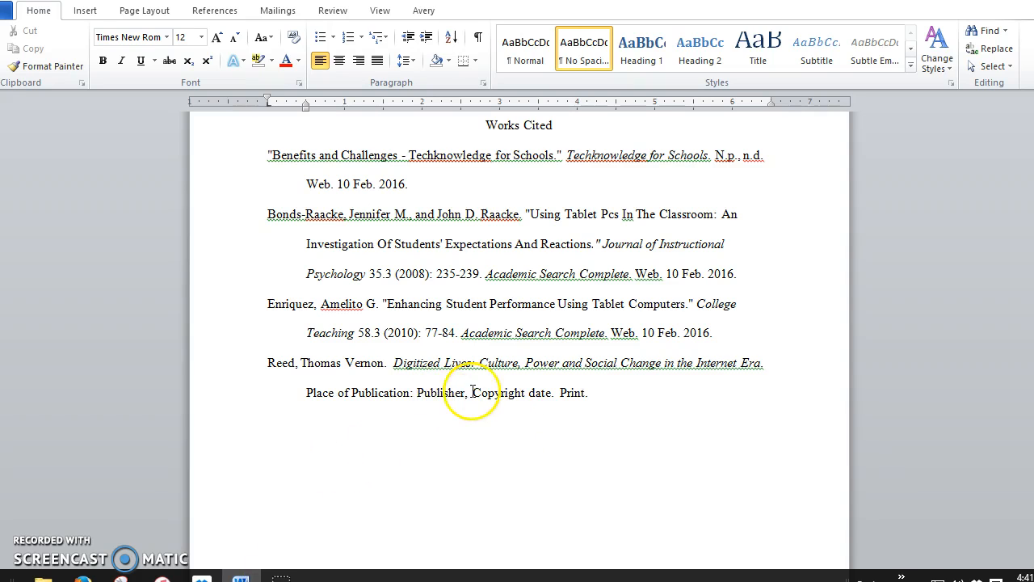
pyautogui.click(475, 393)
pyautogui.rightClick(475, 393)
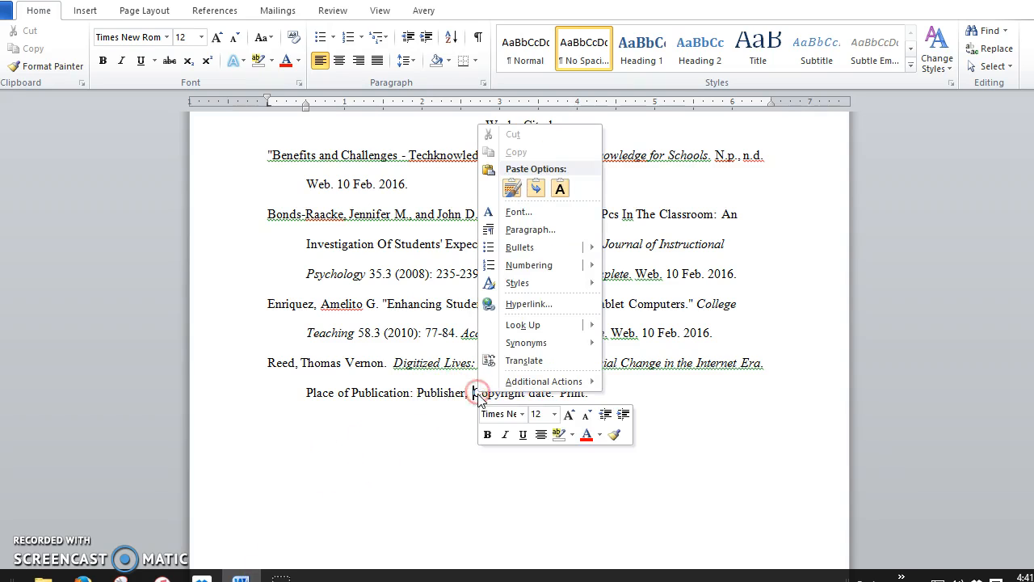
pyautogui.click(560, 188)
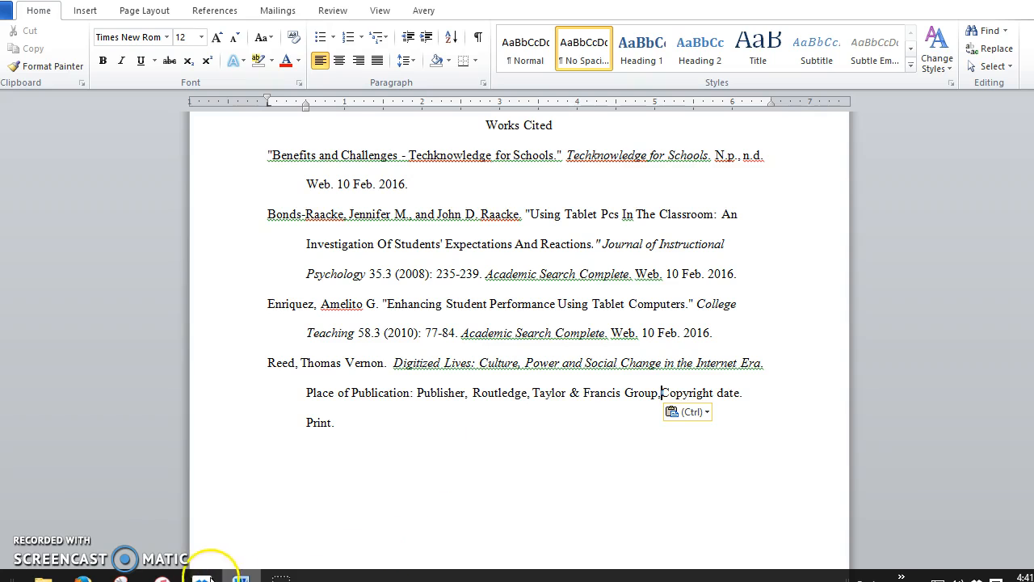
# Copy the publication date "2014." from the catalog record in Firefox and paste it as plain text before "Print." in the last Word citation.
pyautogui.click(82, 577)
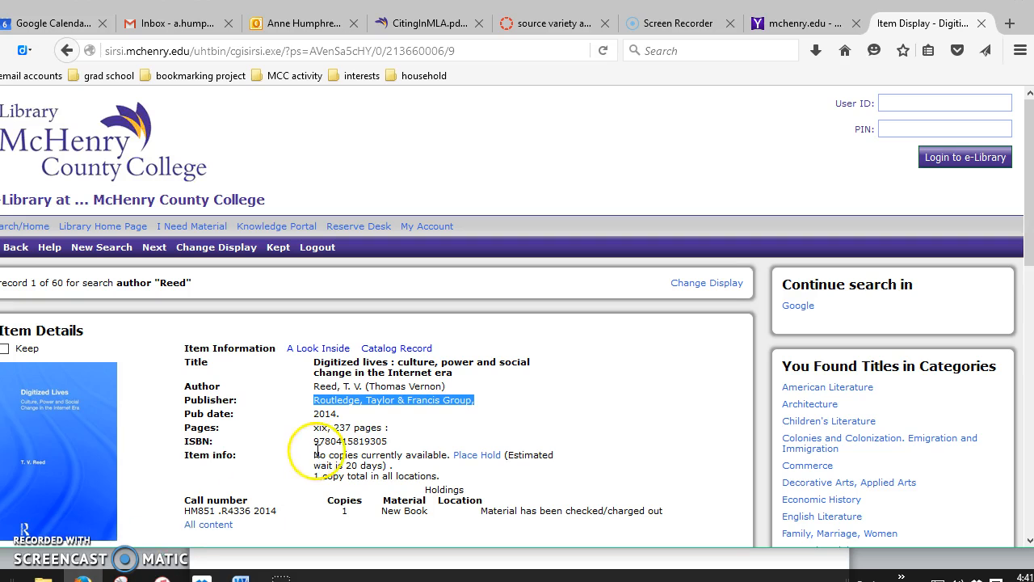
pyautogui.click(332, 412)
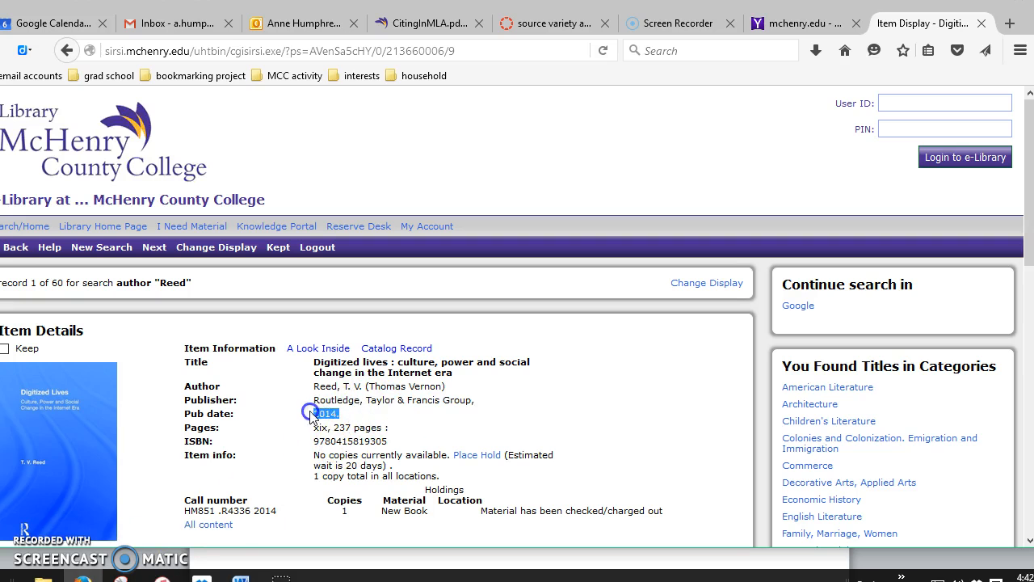
pyautogui.rightClick(323, 417)
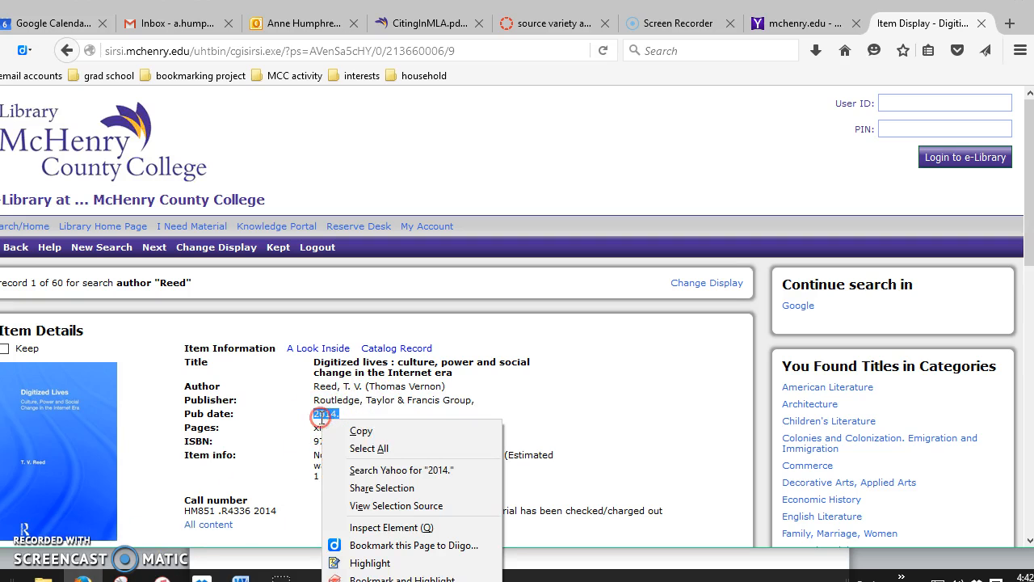
pyautogui.click(360, 433)
pyautogui.click(240, 575)
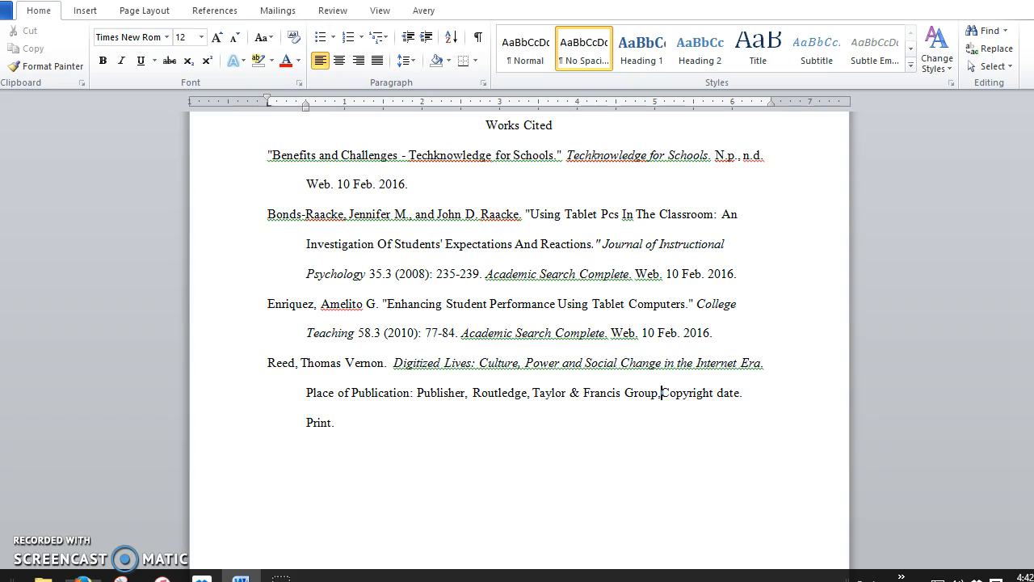
pyautogui.click(747, 393)
pyautogui.rightClick(747, 393)
pyautogui.click(826, 188)
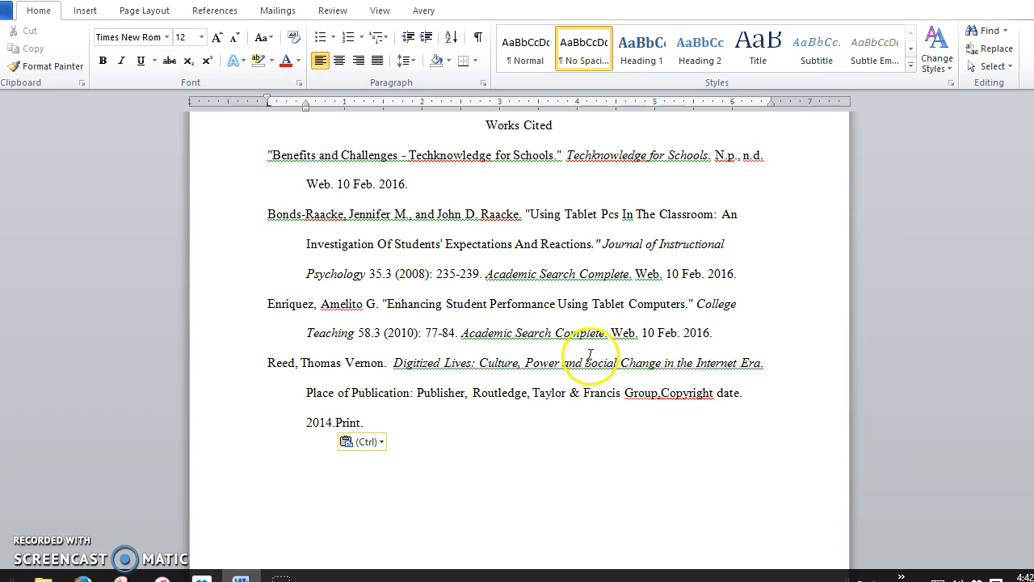
# Compare the citation's "Place of Publication" placeholder with the catalog record in Firefox and examine the book's full content summary for the publication place.
pyautogui.click(360, 392)
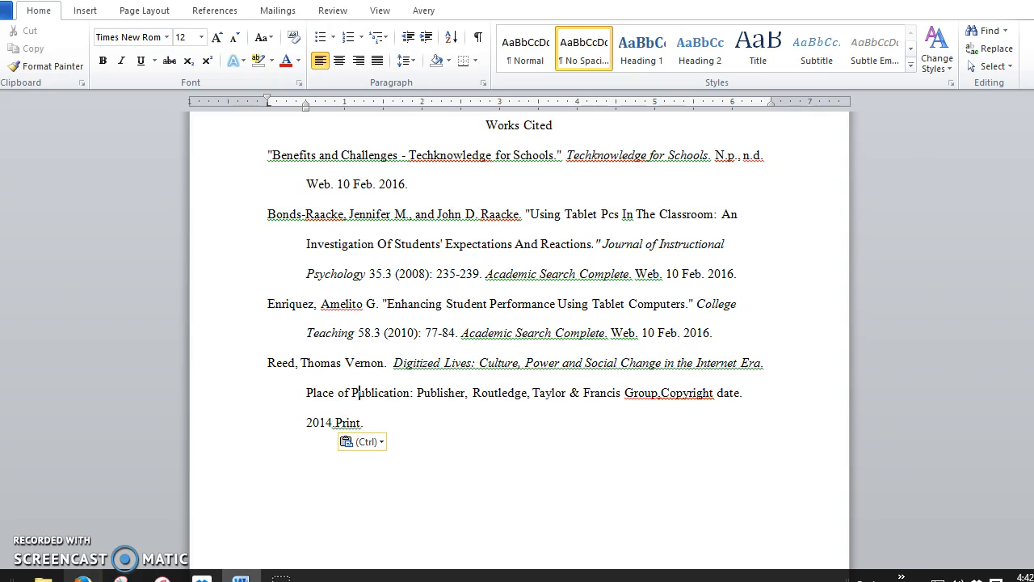
pyautogui.hotkey('alt', 'Tab')
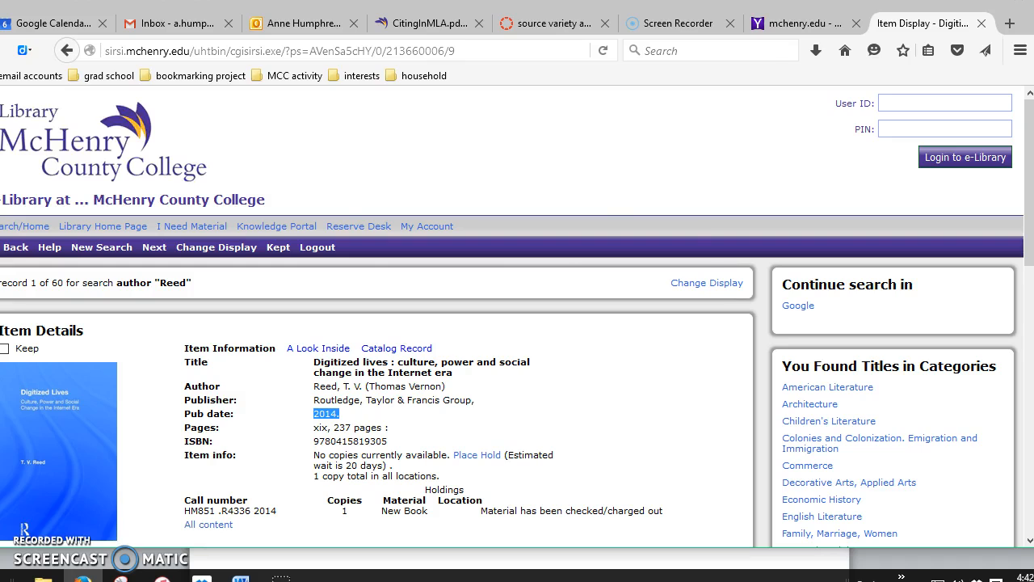
pyautogui.hotkey('alt', 'Tab')
pyautogui.hotkey('ctrl', 'v')
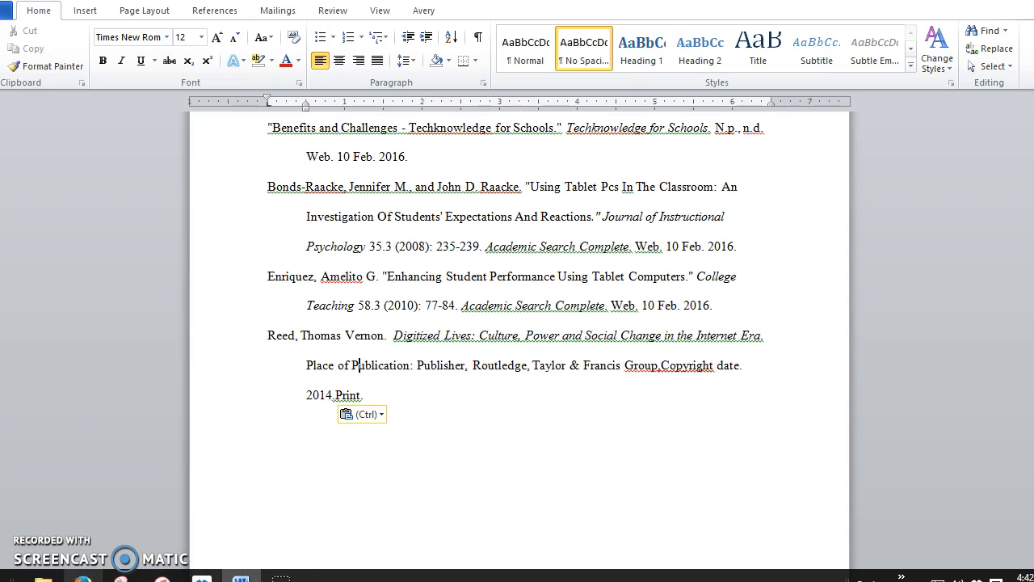
pyautogui.hotkey('alt', 'Tab')
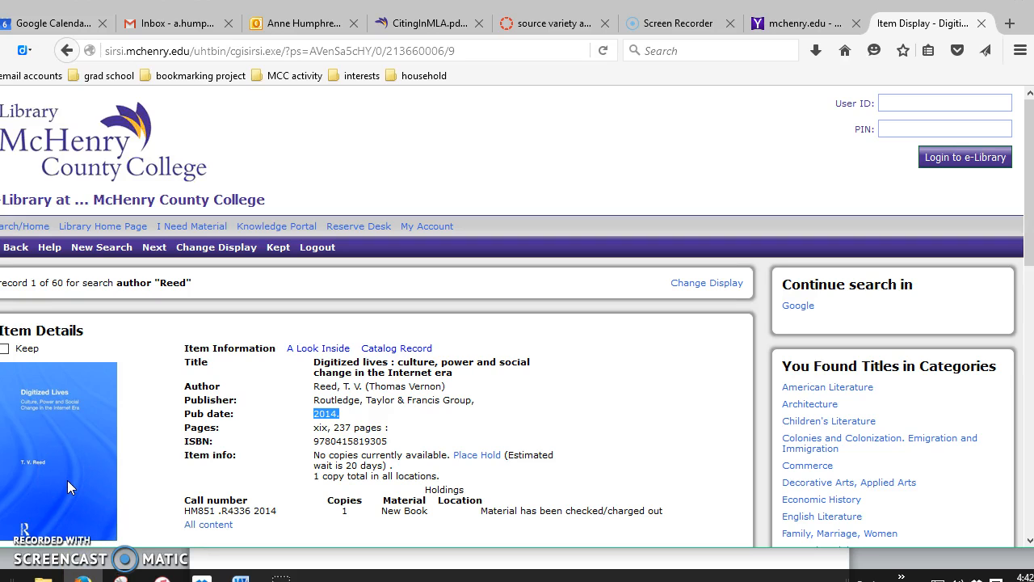
pyautogui.click(214, 526)
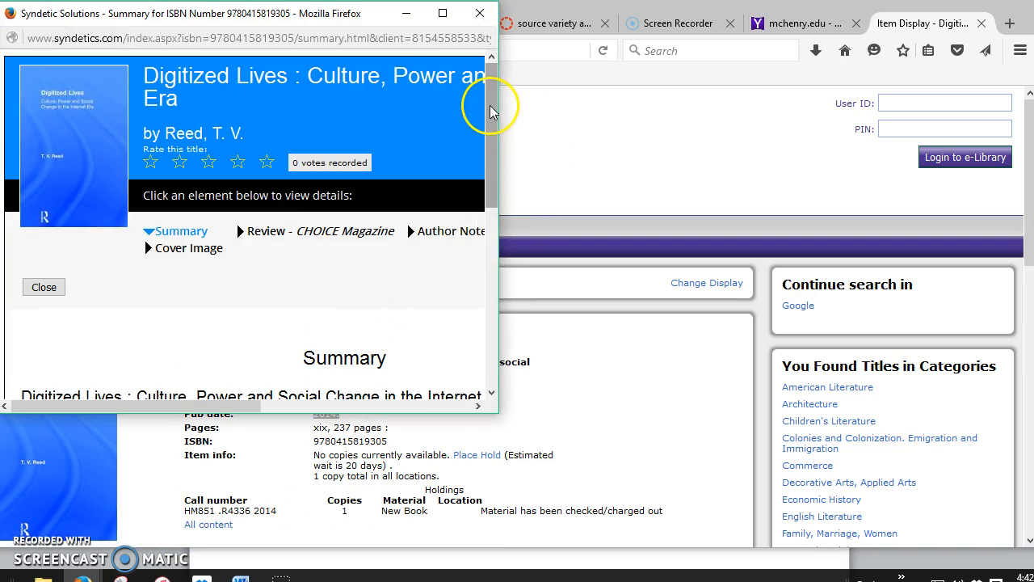
pyautogui.moveTo(489, 105); pyautogui.dragTo(467, 95)
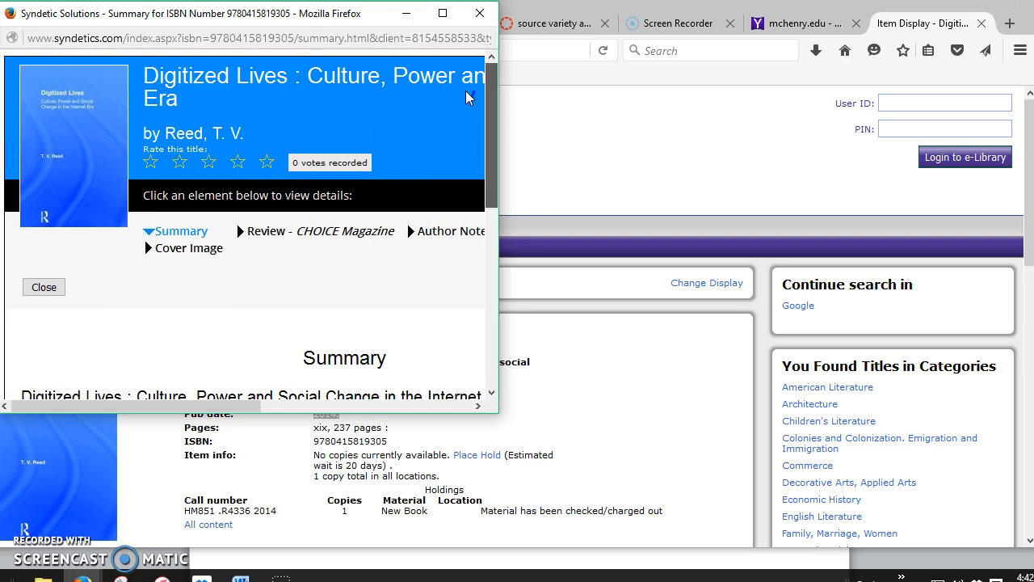
pyautogui.moveTo(464, 105); pyautogui.dragTo(469, 282)
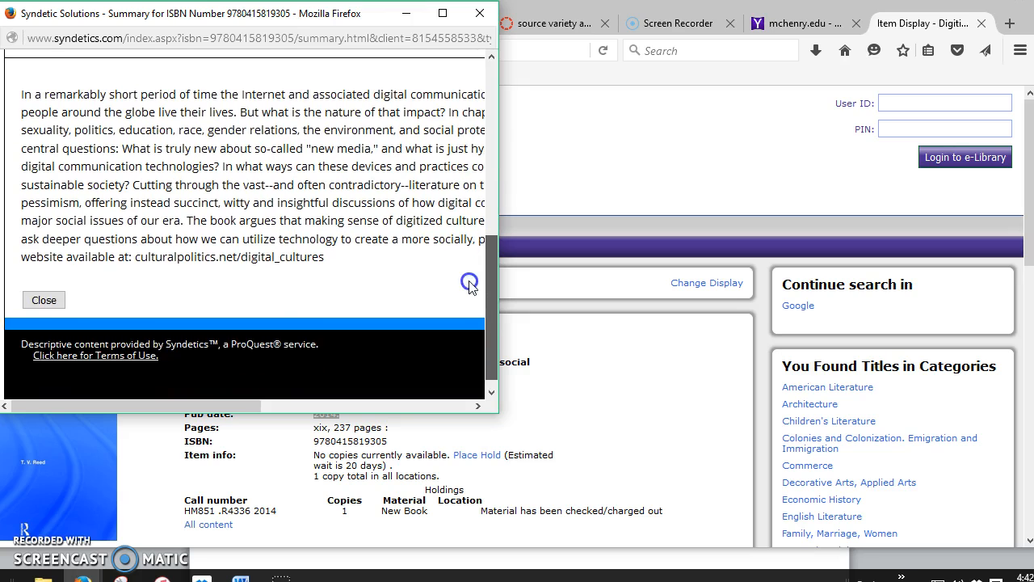
pyautogui.click(45, 300)
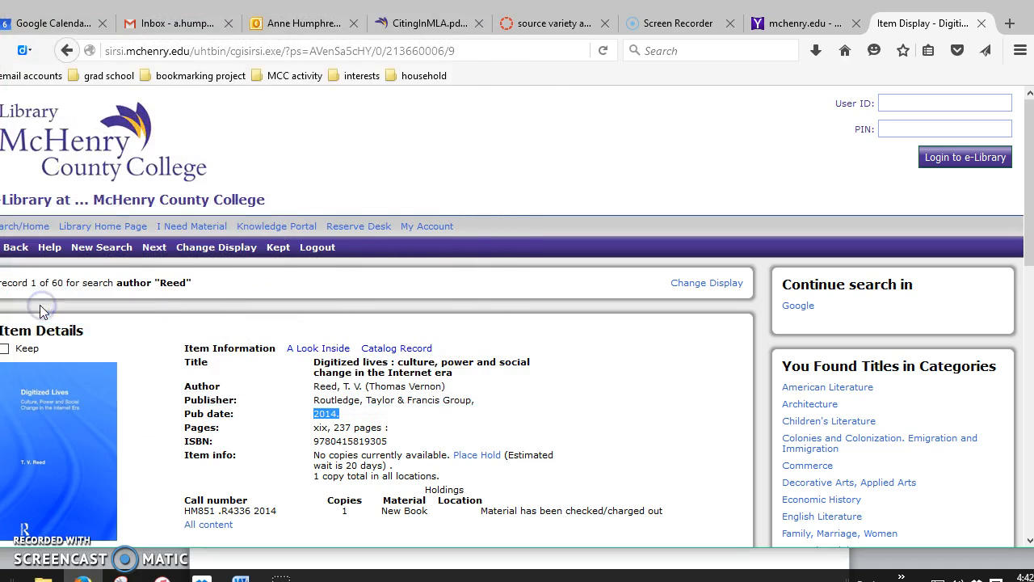
# Examine the record's A Look Inside details, including the Author Notes, for the book's place of publication.
pyautogui.click(338, 349)
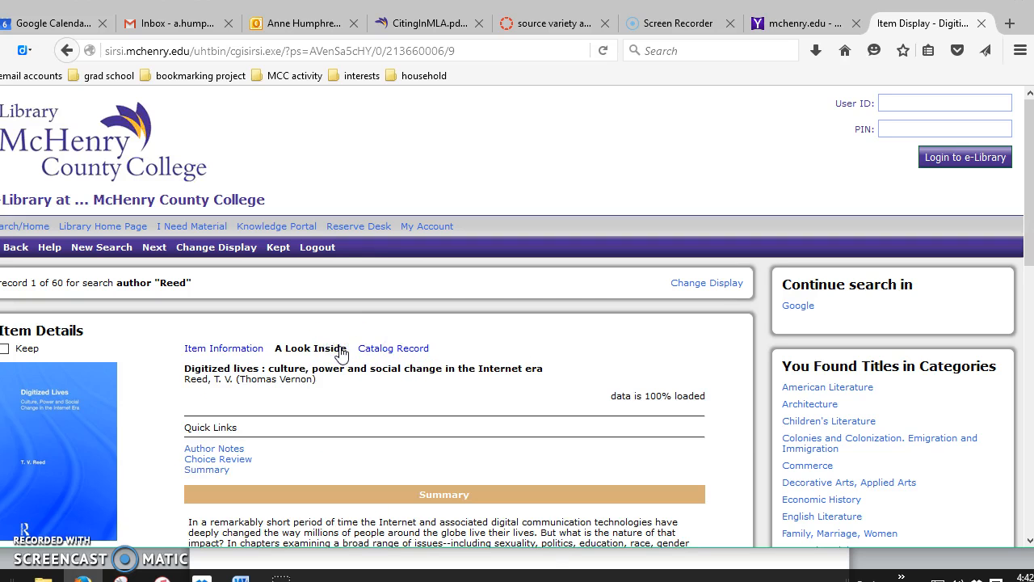
pyautogui.hotkey('alt', 'Tab')
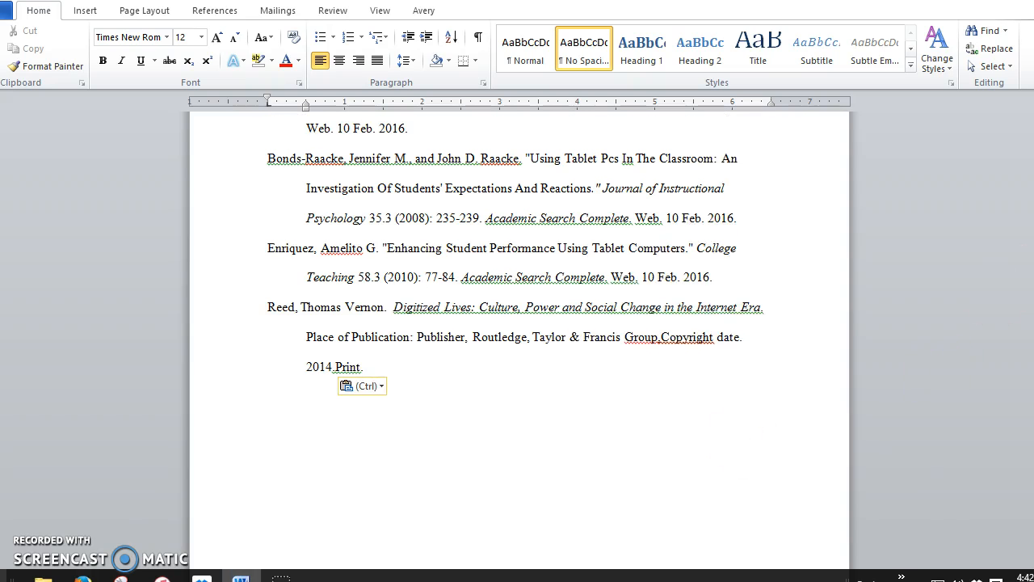
pyautogui.click(83, 579)
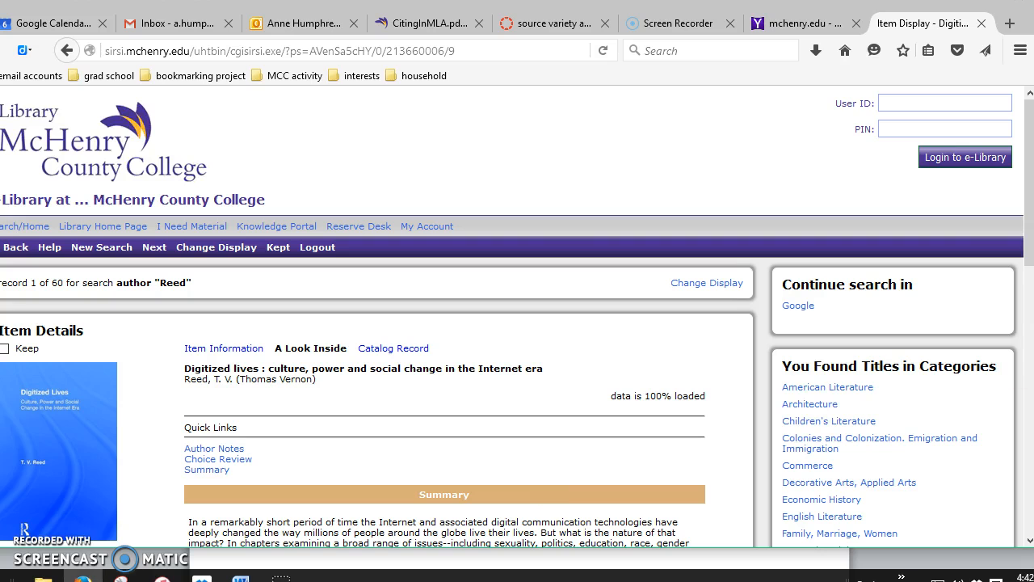
pyautogui.moveTo(1028, 154); pyautogui.dragTo(1019, 228)
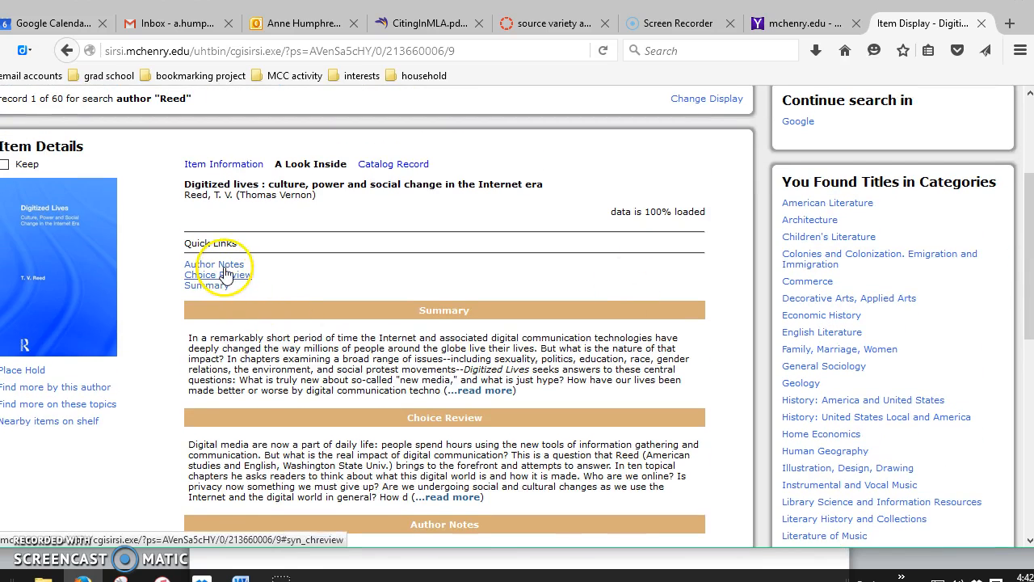
pyautogui.click(226, 268)
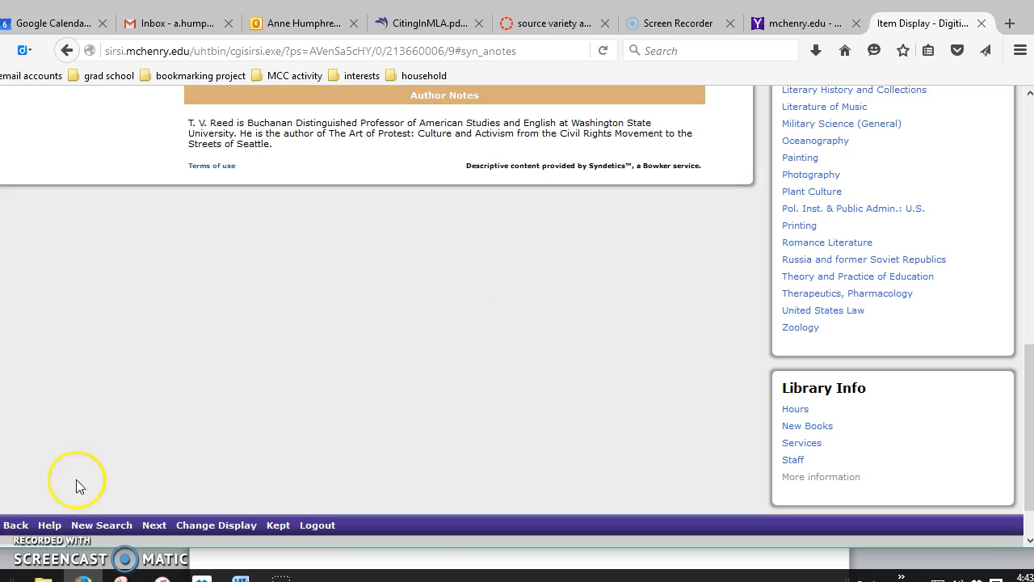
pyautogui.moveTo(81, 577)
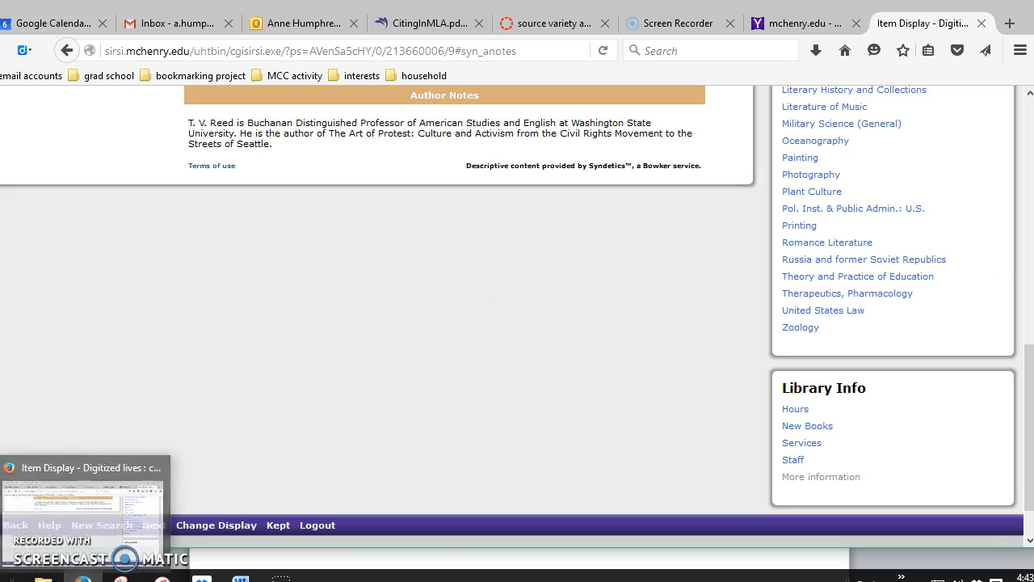
pyautogui.moveTo(1027, 349); pyautogui.dragTo(1006, 224)
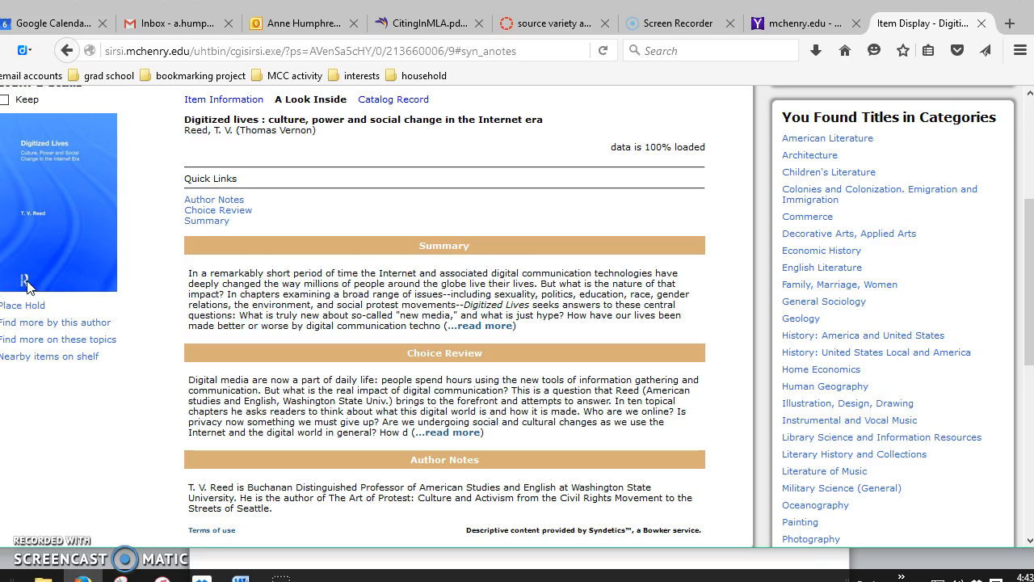
# Search the web for "routledge publishers" and look up the publisher's location in the contact details of Routledge's official site.
pyautogui.click(808, 24)
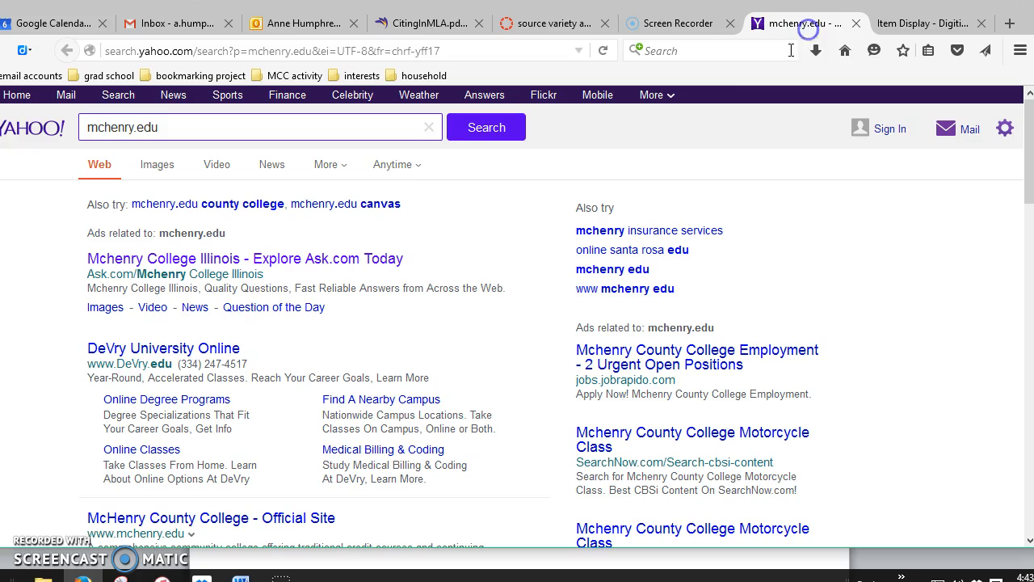
pyautogui.click(753, 49)
pyautogui.write('routle')
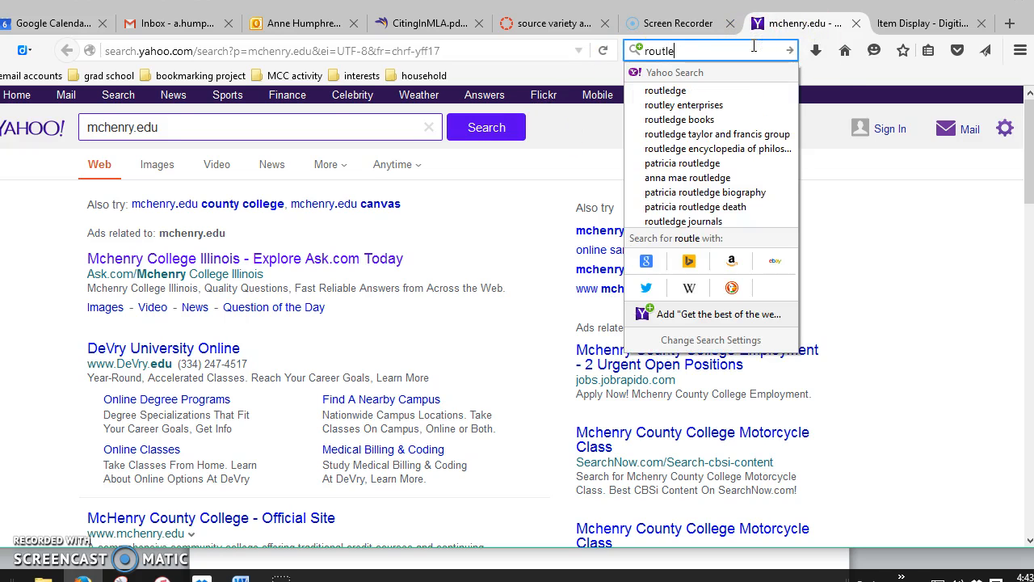
pyautogui.write('dge')
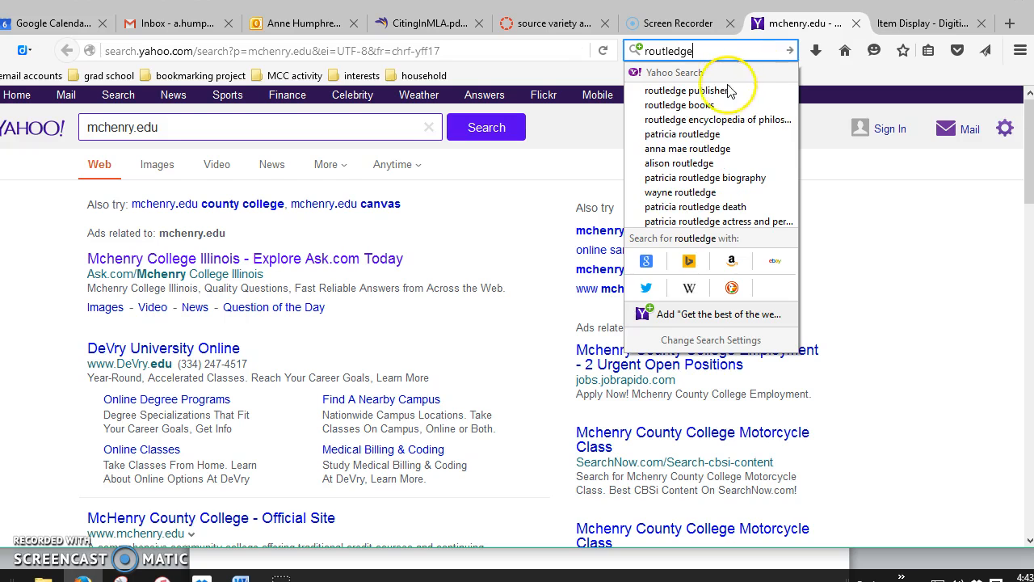
pyautogui.click(728, 89)
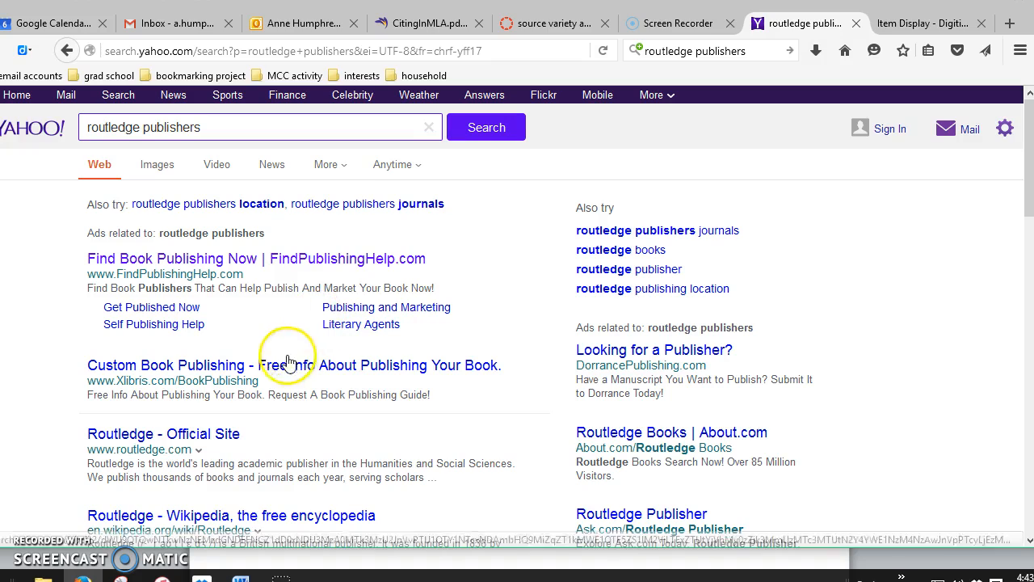
pyautogui.click(187, 435)
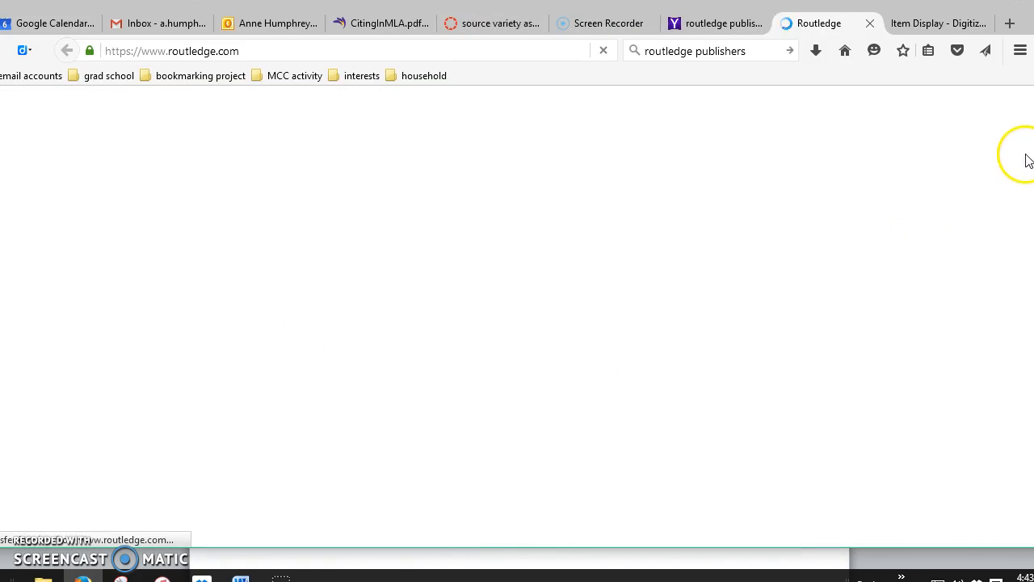
pyautogui.moveTo(1022, 153); pyautogui.dragTo(1000, 445)
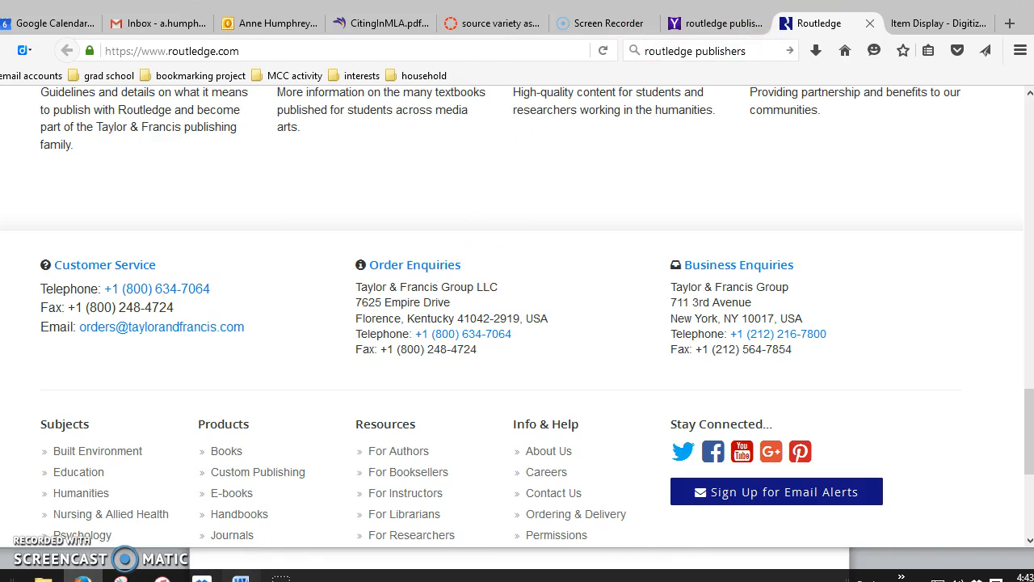
# Switch to Word and replace the "Place of Publication:" placeholder in the last citation with "New York:".
pyautogui.click(240, 577)
pyautogui.moveTo(413, 337); pyautogui.dragTo(316, 339)
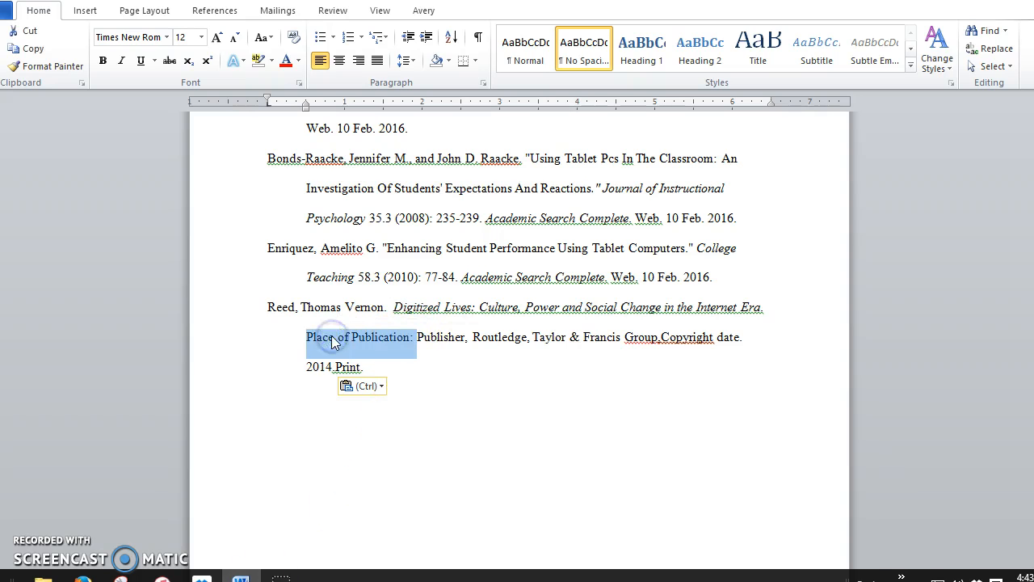
pyautogui.write('New York:')
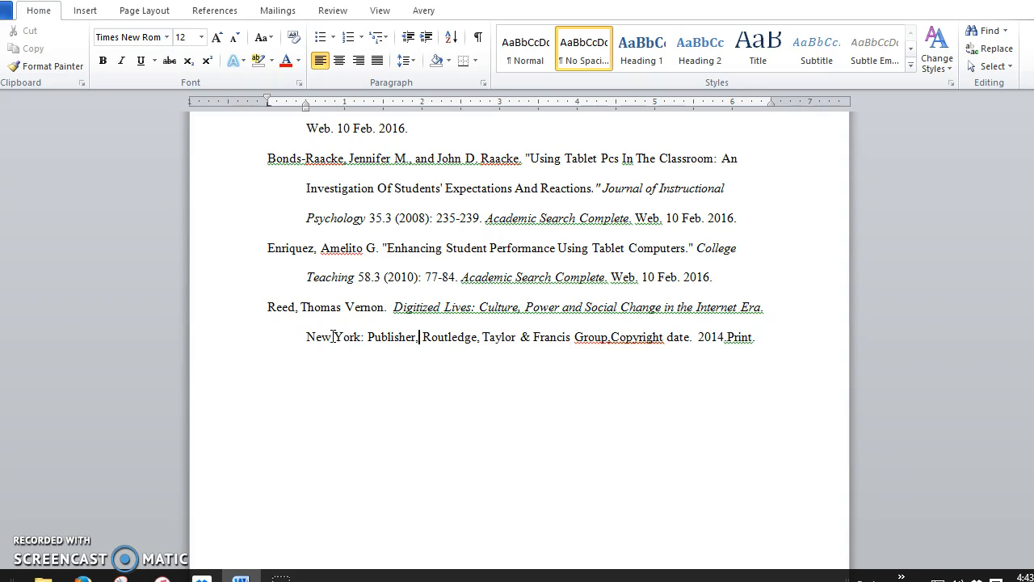
# Delete the leftover "Publisher," placeholder before "Routledge, Taylor & Francis Group" in the last citation.
pyautogui.press('BackSpace')
pyautogui.press('BackSpace')
pyautogui.press('BackSpace')
pyautogui.press('BackSpace')
pyautogui.press('BackSpace')
pyautogui.press('BackSpace')
pyautogui.press('BackSpace')
pyautogui.press('BackSpace')
pyautogui.press('BackSpace')
pyautogui.press('BackSpace')
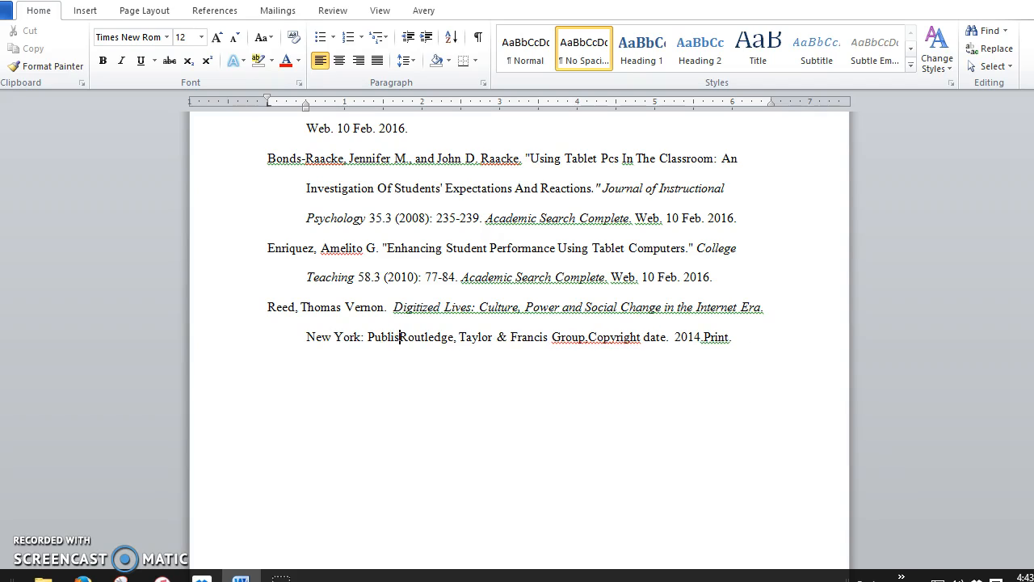
pyautogui.press('BackSpace')
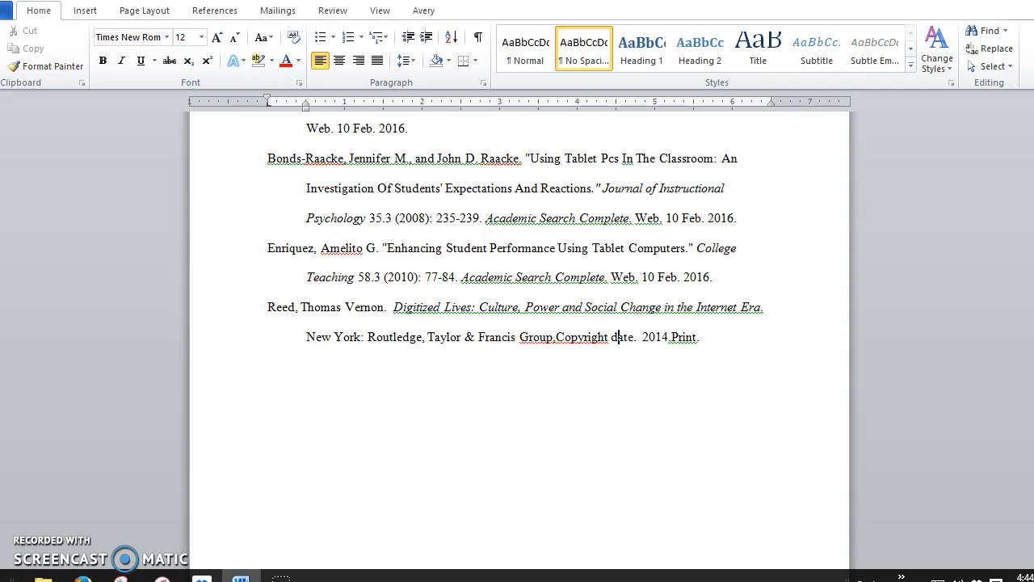
# Remove the "Copyright date." placeholder from the last citation and fix the punctuation and spacing to read "Group, 2014. Print.".
pyautogui.press('BackSpace')
pyautogui.press('BackSpace')
pyautogui.press('BackSpace')
pyautogui.press('BackSpace')
pyautogui.press('BackSpace')
pyautogui.press('BackSpace')
pyautogui.press('BackSpace')
pyautogui.press('BackSpace')
pyautogui.press('BackSpace')
pyautogui.press('BackSpace')
pyautogui.press('BackSpace')
pyautogui.press('BackSpace')
pyautogui.press('BackSpace')
pyautogui.press('BackSpace')
pyautogui.press('BackSpace')
pyautogui.press('BackSpace')
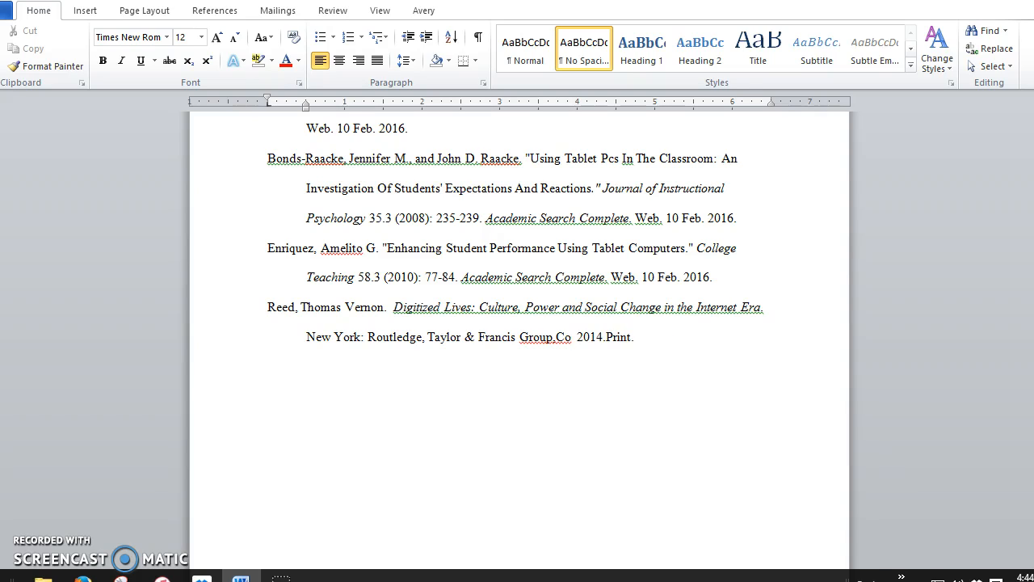
pyautogui.write(',')
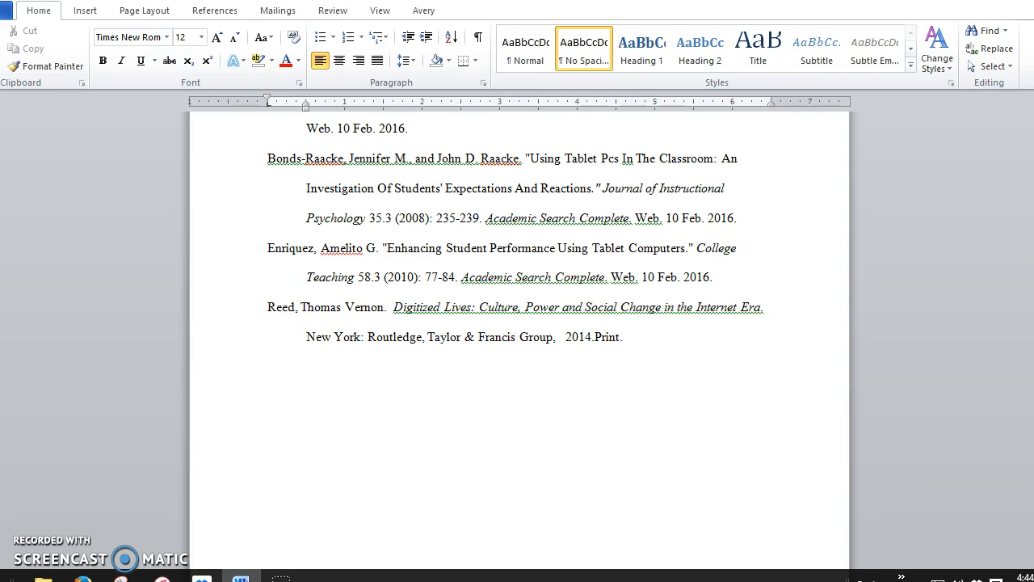
pyautogui.press('Delete')
pyautogui.scroll(3, 518, 324)
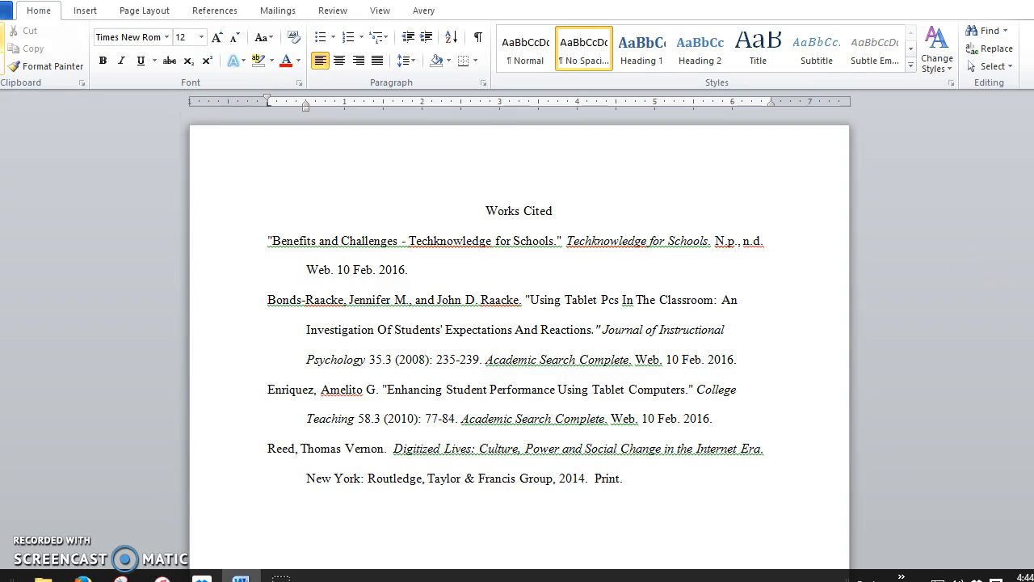
# Save the document to the Desktop as a Word Document named "Works Cited".
pyautogui.click(8, 13)
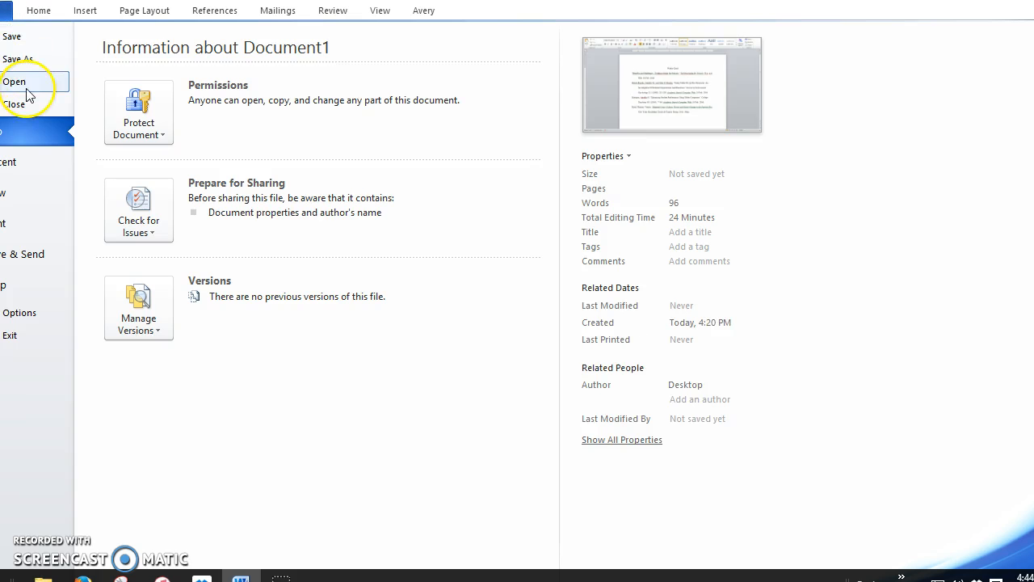
pyautogui.click(24, 60)
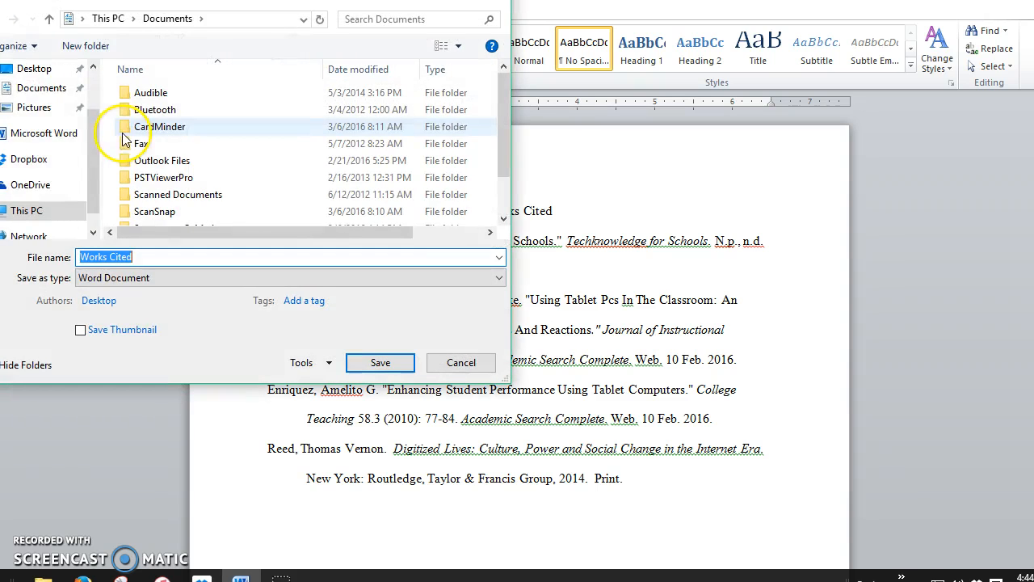
pyautogui.click(36, 68)
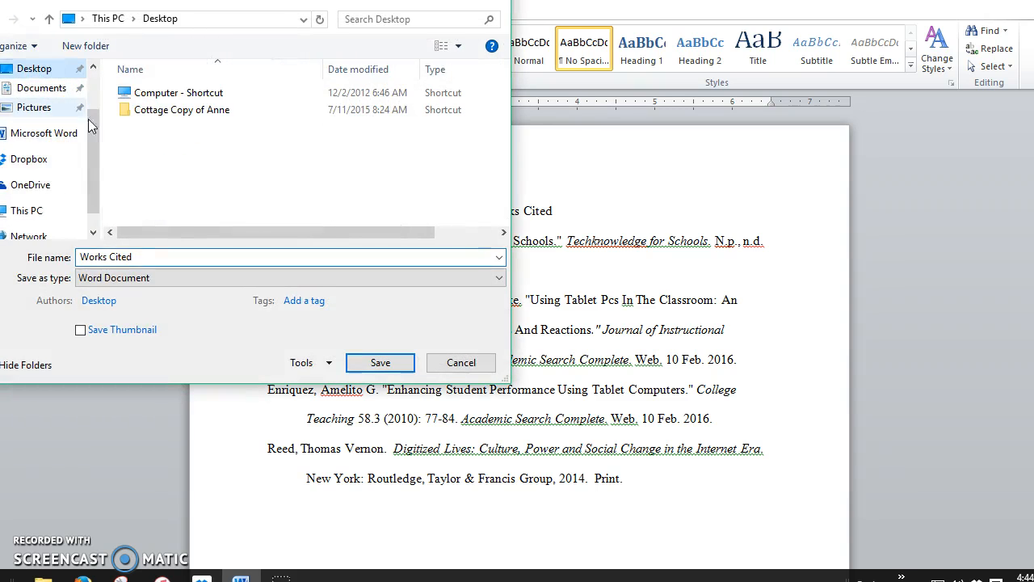
pyautogui.click(179, 253)
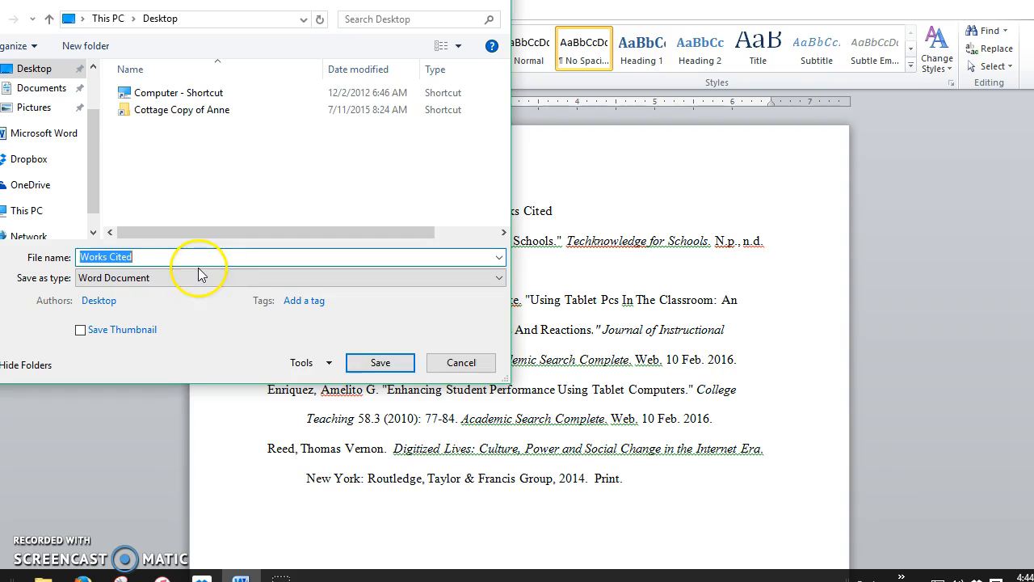
pyautogui.click(374, 363)
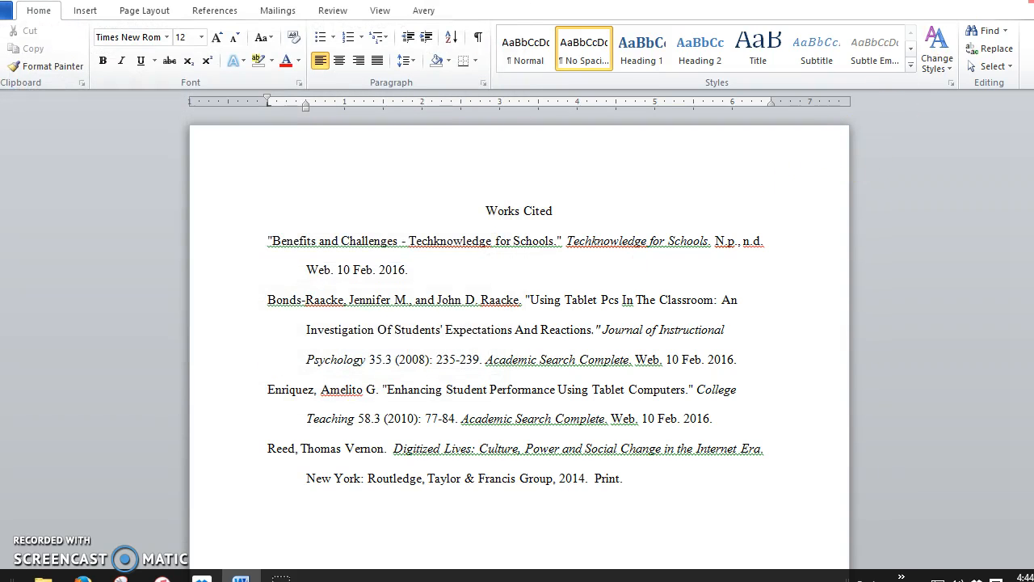